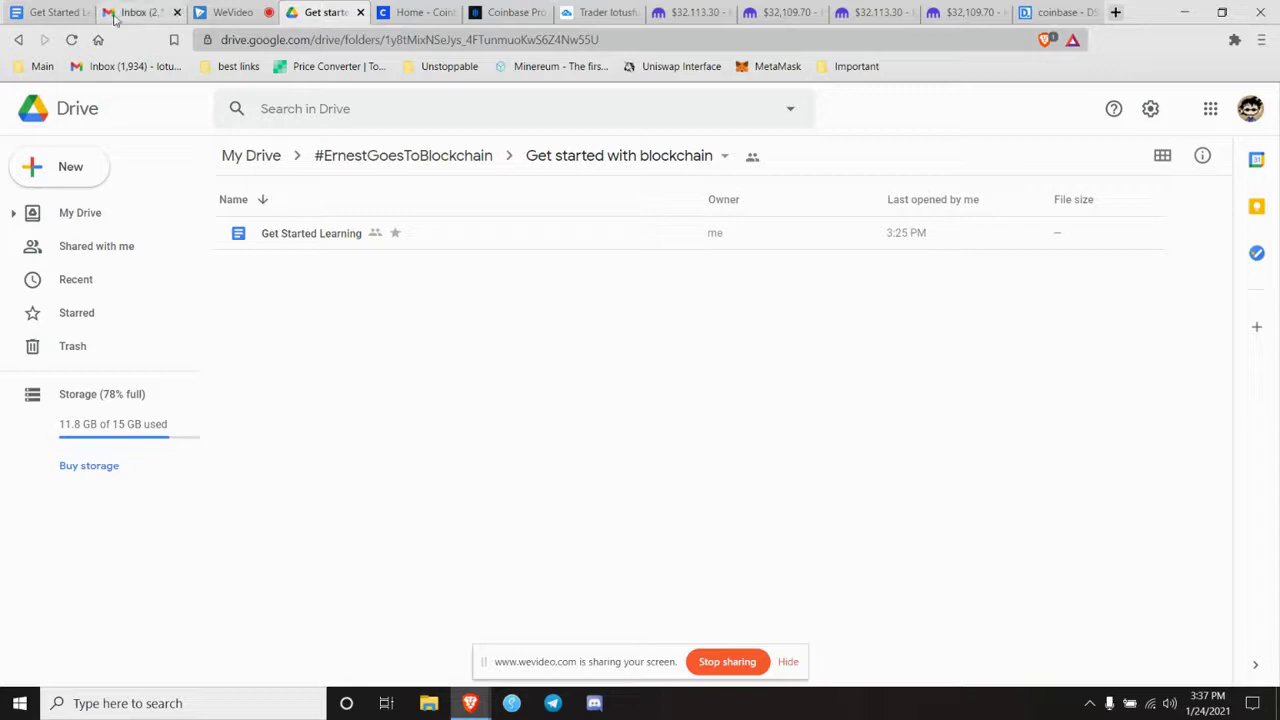
Step: Move the Get Started Learning document's browser tab to just after the Google Drive folder tab
drag(50, 12, 330, 12)
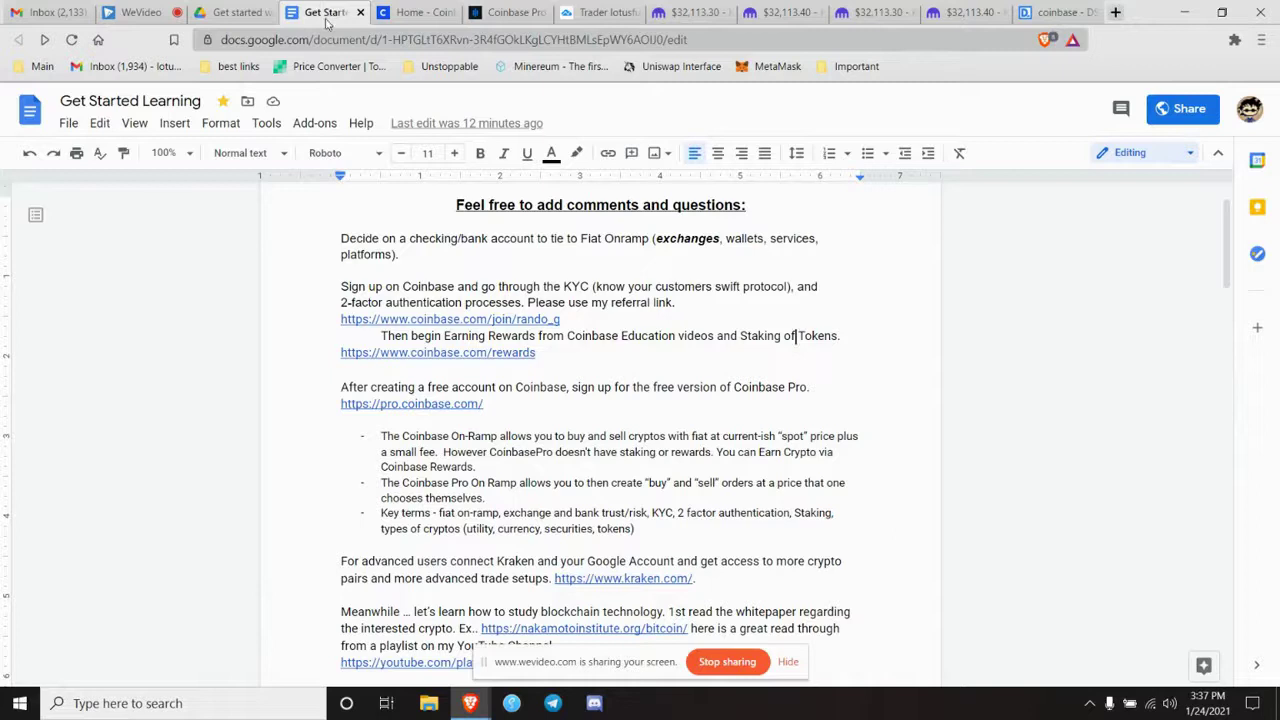
Step: Switch to the Coinbase home dashboard and look through the portfolio chart and the watchlist of cryptocurrencies
click(408, 13)
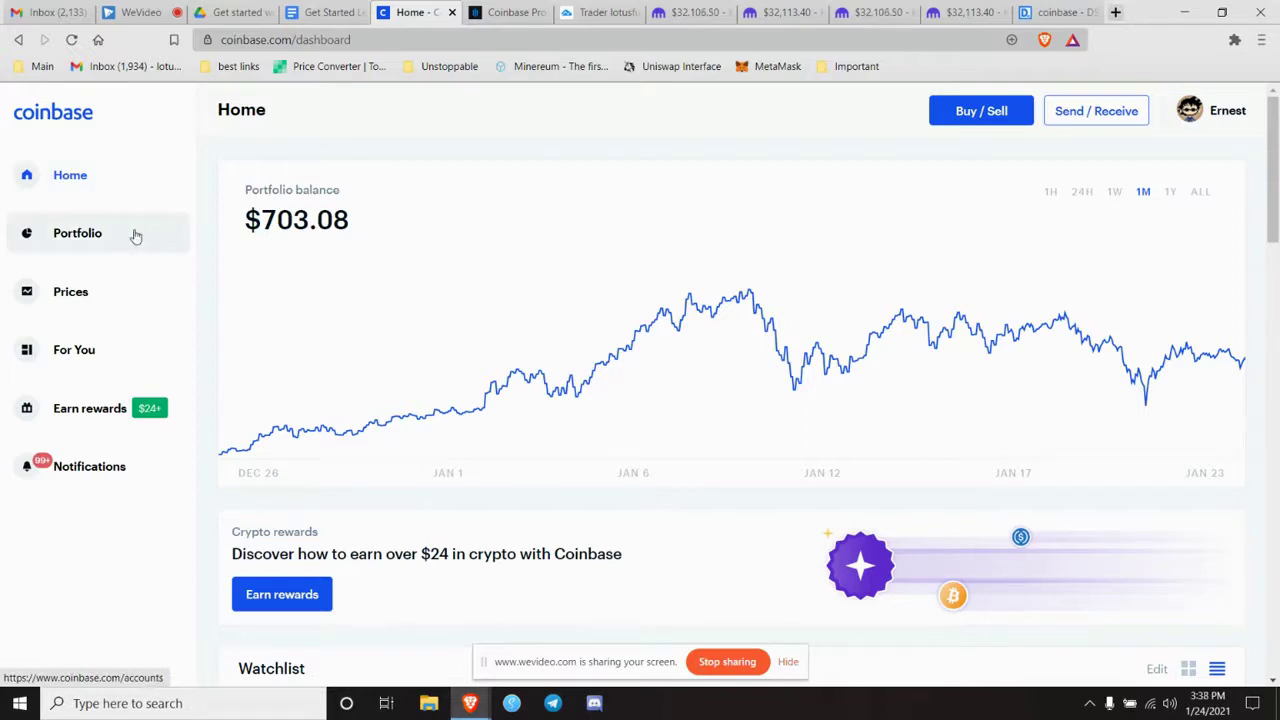
scroll(136, 236, down, 1)
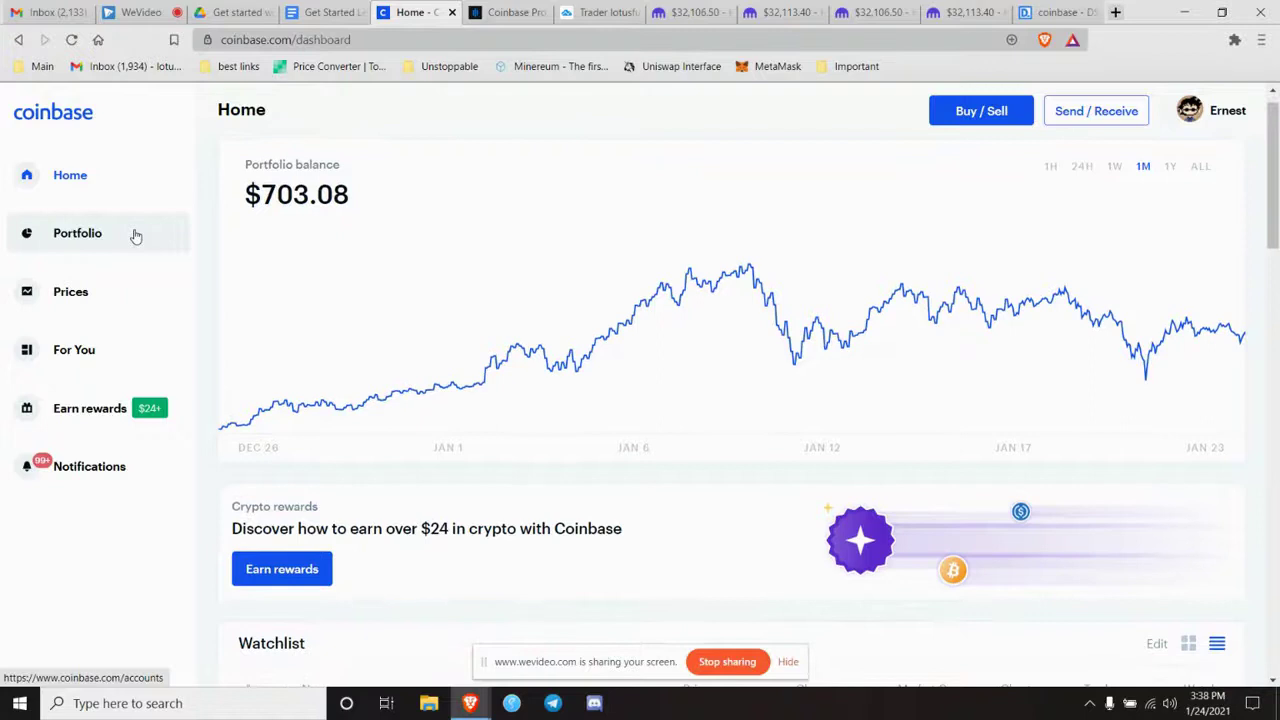
scroll(136, 236, down, 1)
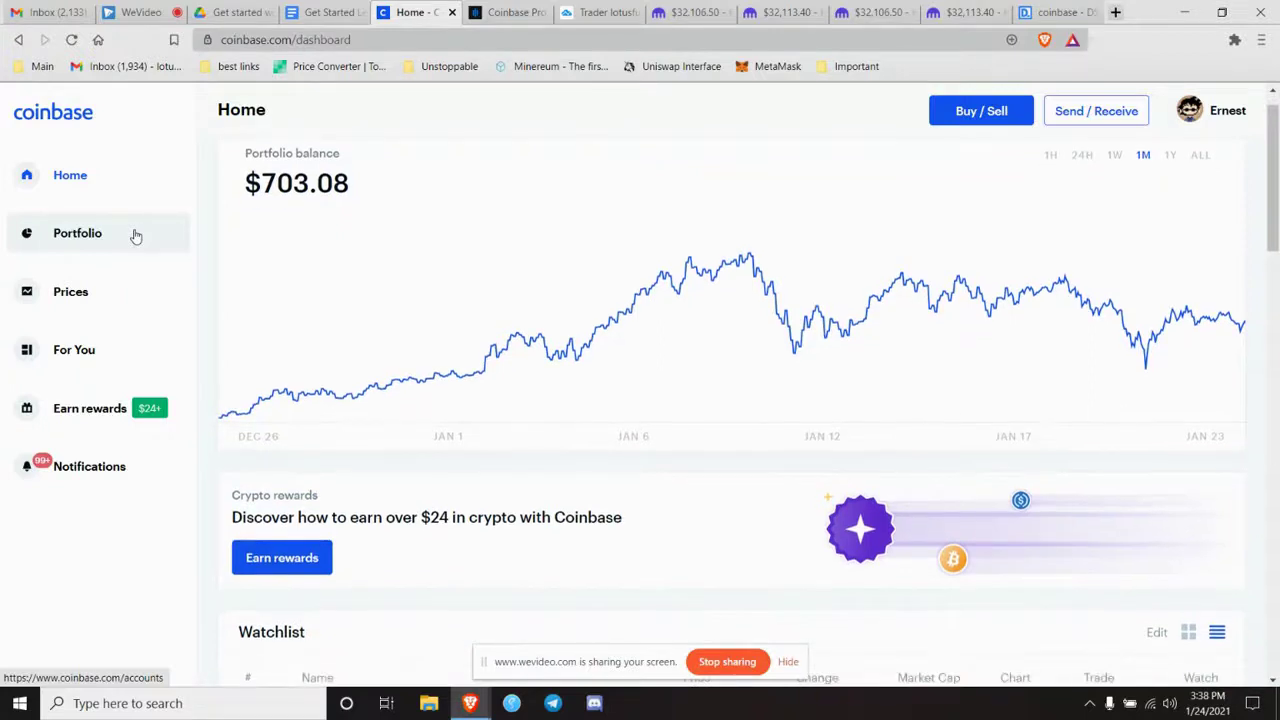
scroll(136, 236, down, 1)
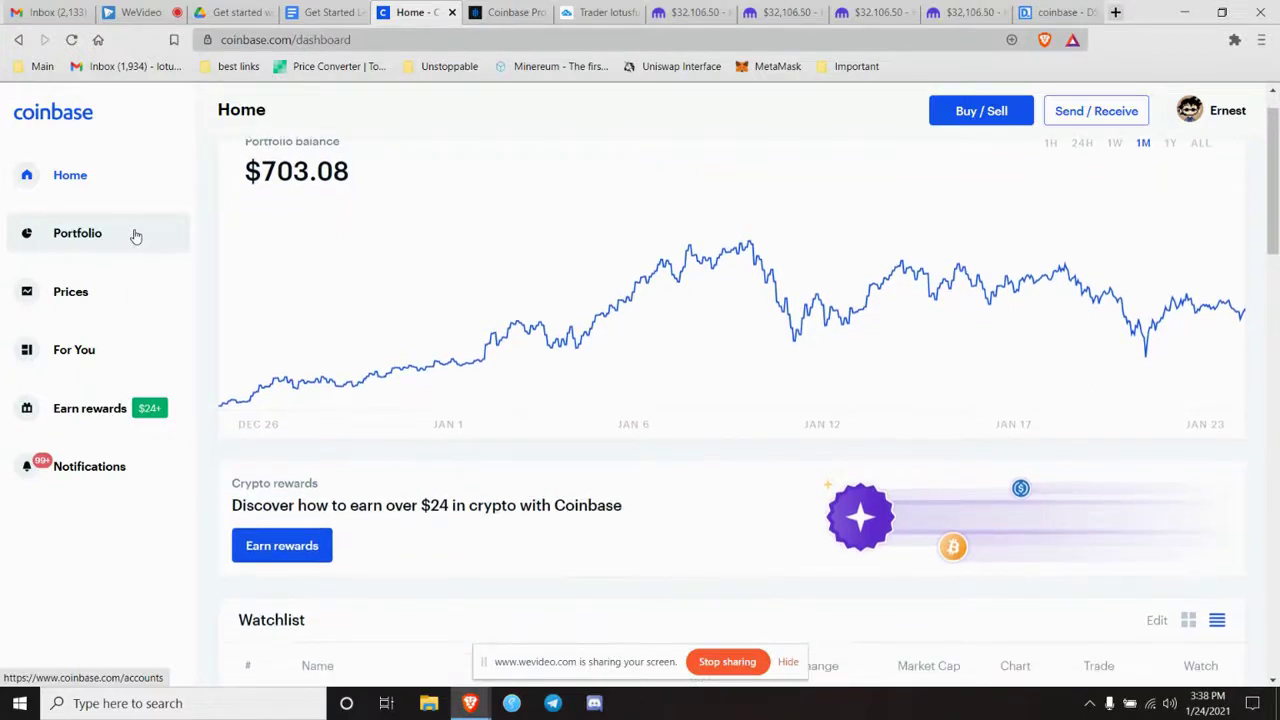
scroll(136, 236, down, 4)
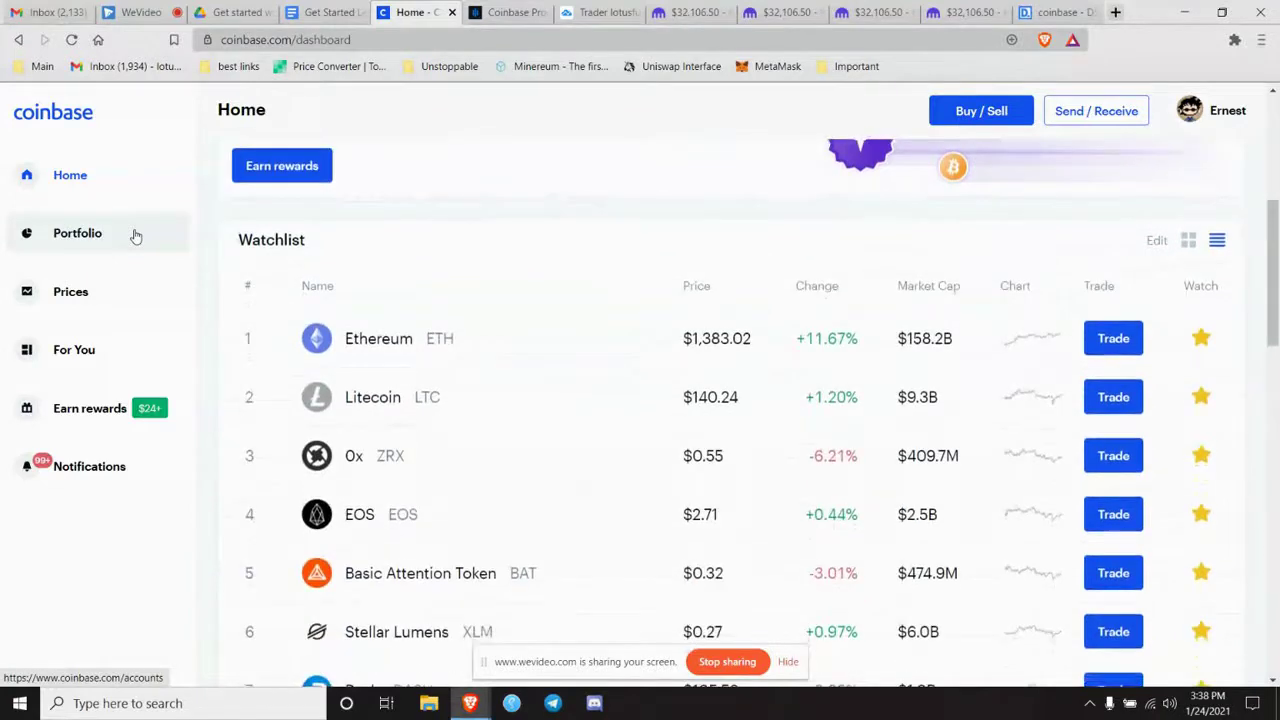
scroll(136, 236, down, 4)
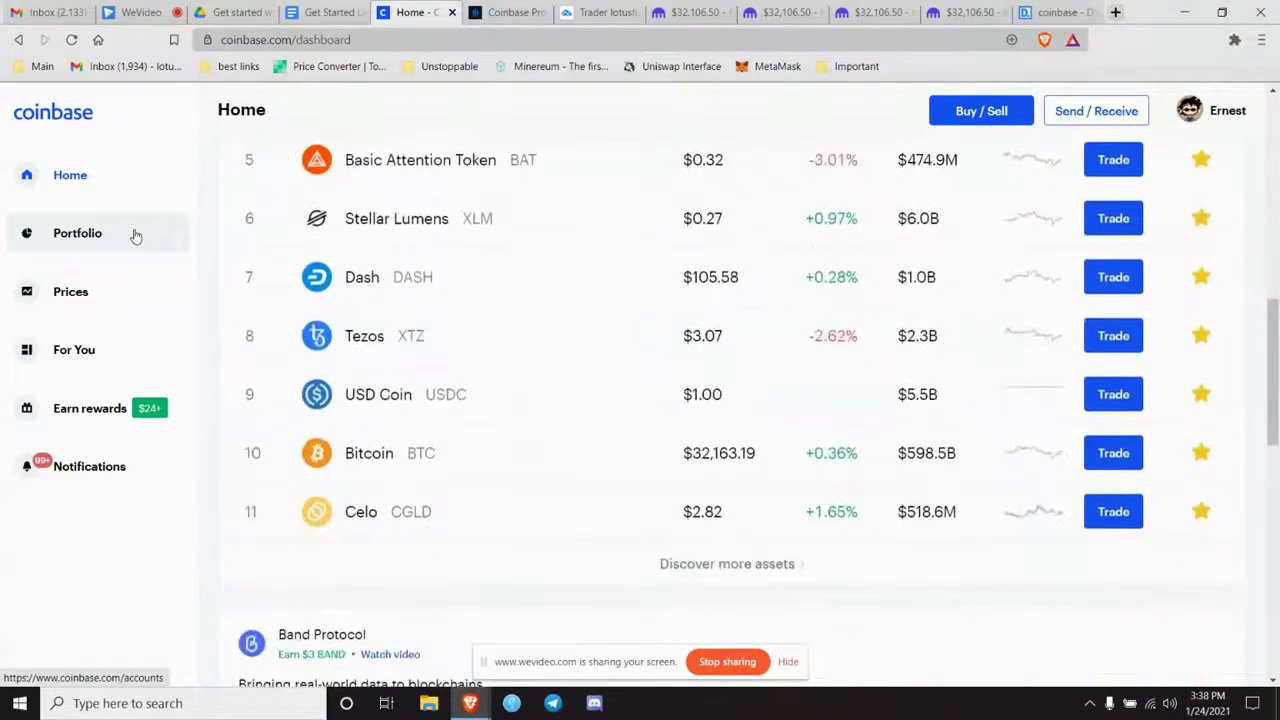
scroll(136, 236, up, 6)
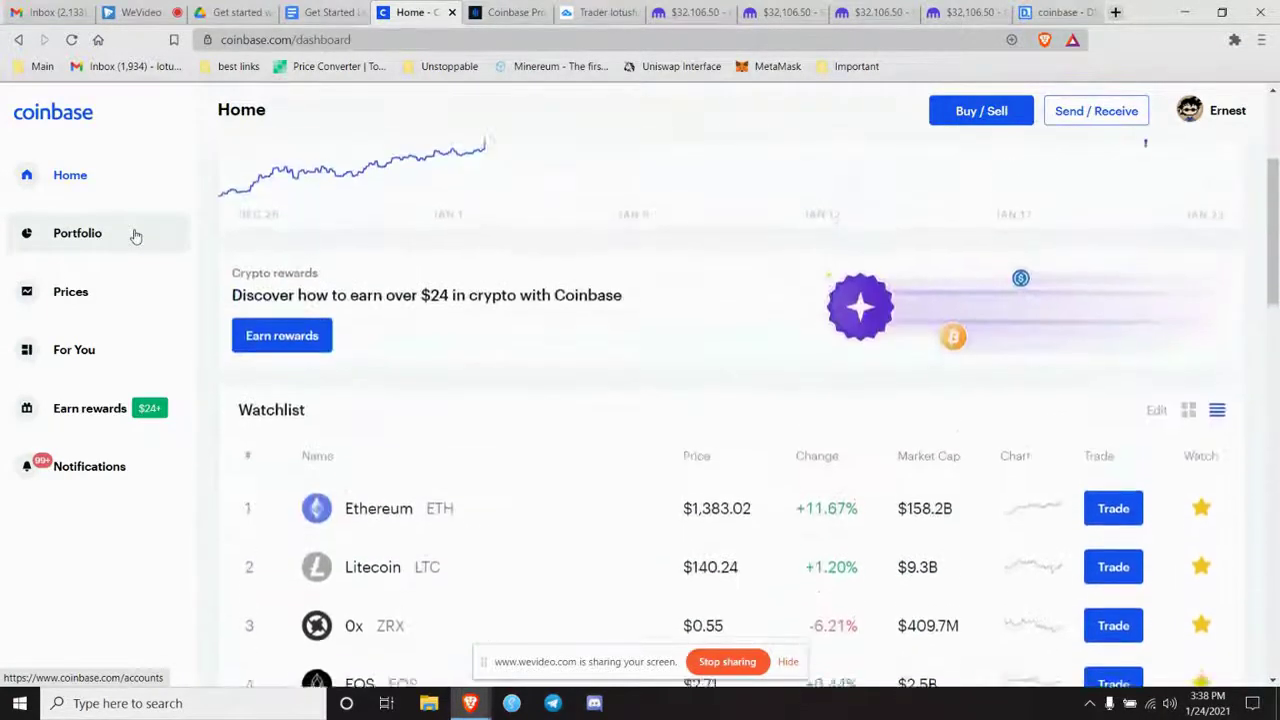
Step: Open the Coinbase portfolio and examine its balance chart, asset balances and allocations, rewards and recent transactions
click(77, 233)
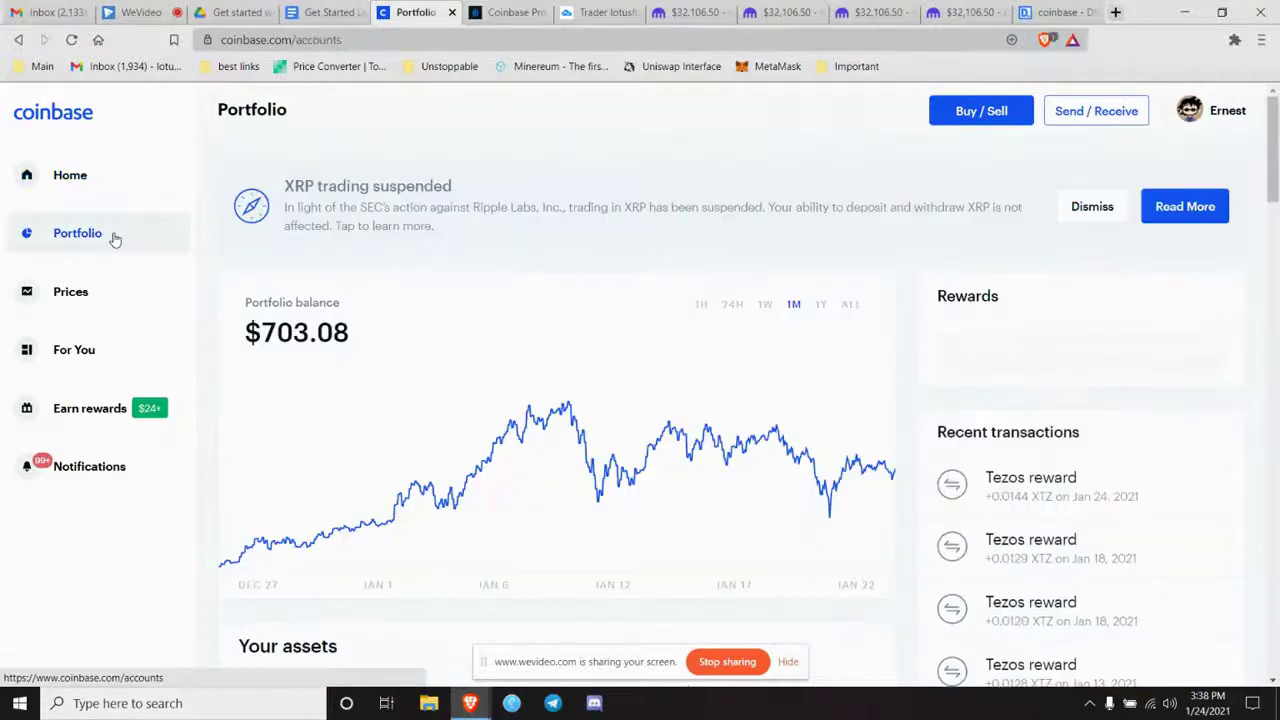
scroll(115, 238, down, 1)
scroll(115, 238, down, 1)
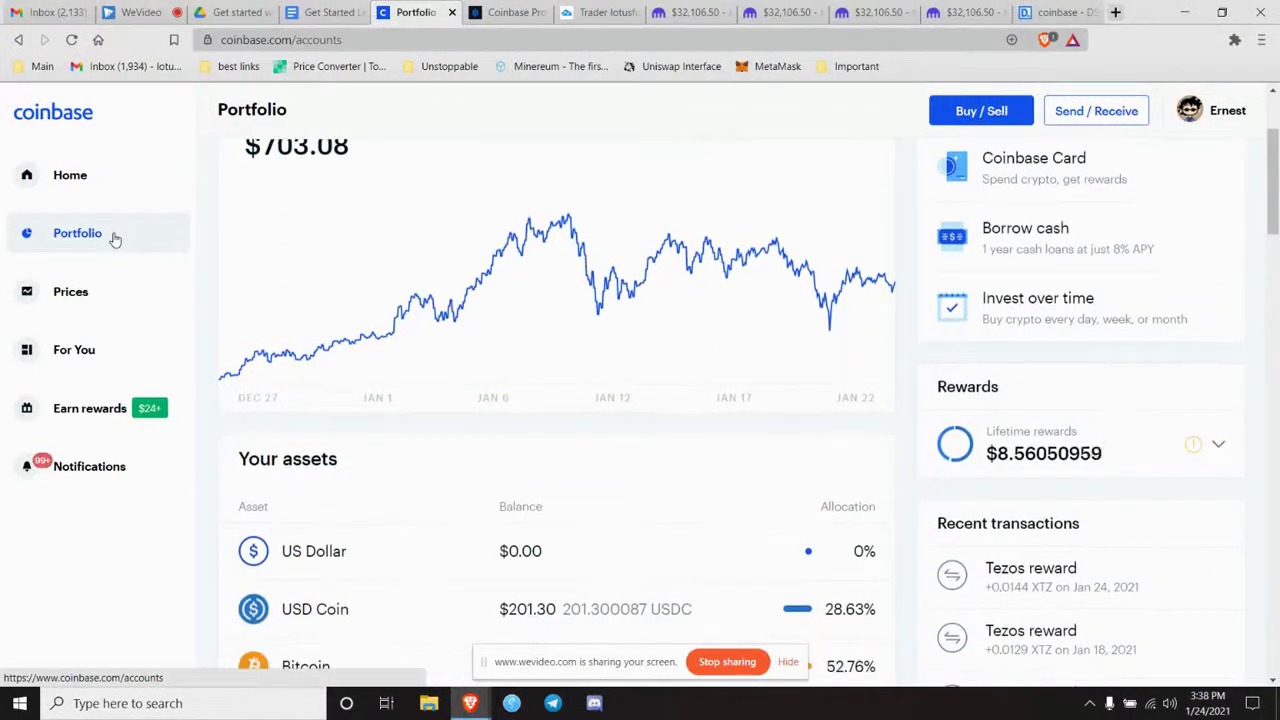
scroll(115, 238, down, 2)
scroll(115, 238, up, 3)
scroll(115, 238, down, 3)
scroll(115, 238, down, 4)
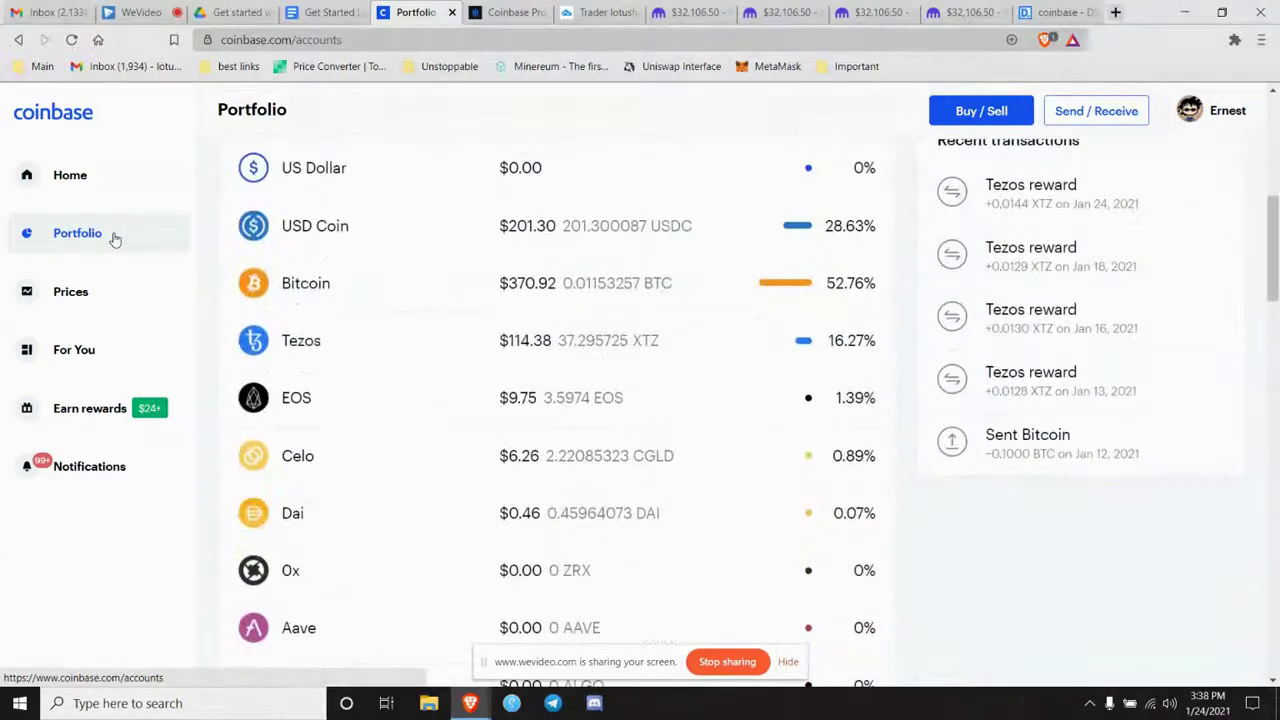
scroll(115, 238, down, 1)
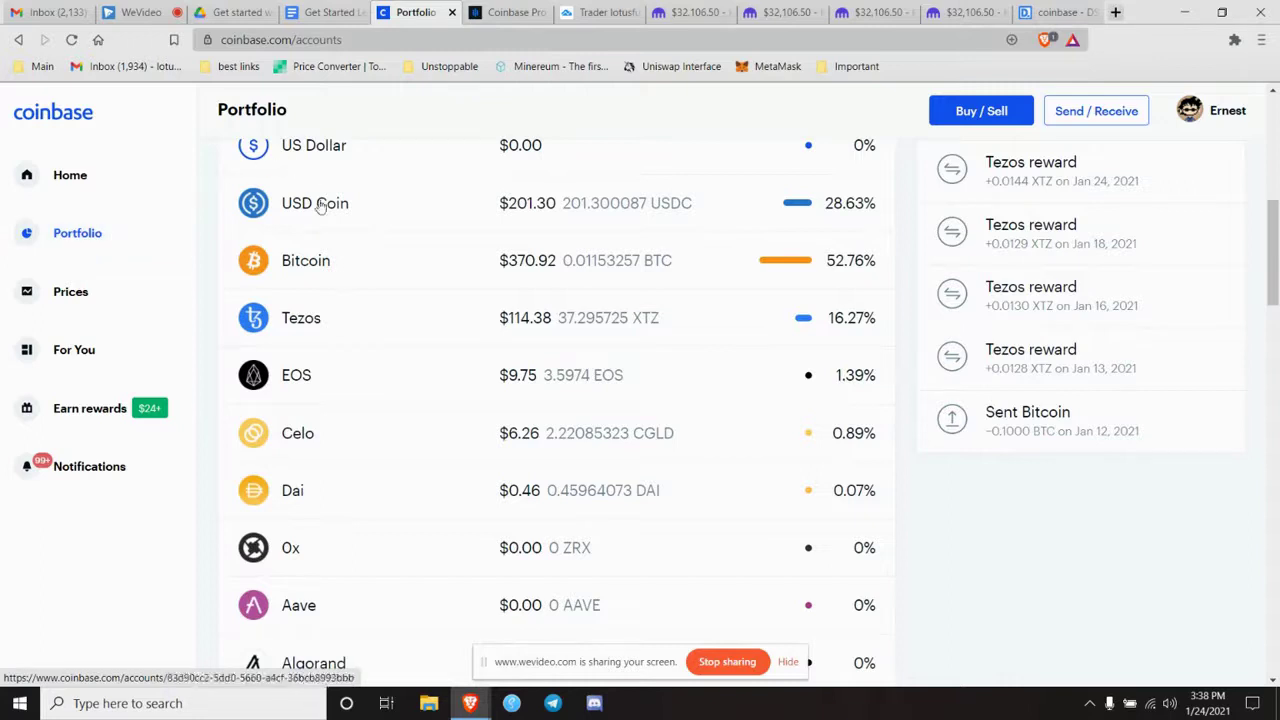
scroll(368, 462, up, 2)
scroll(368, 462, up, 5)
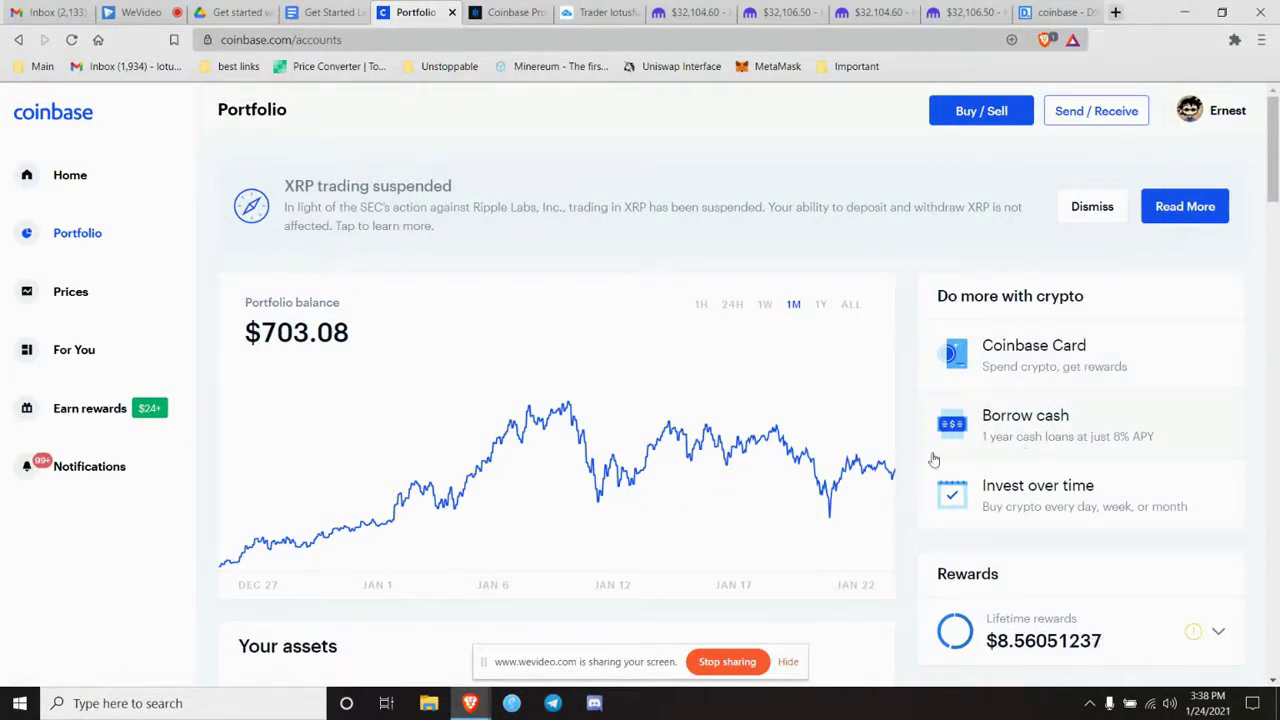
scroll(563, 534, down, 3)
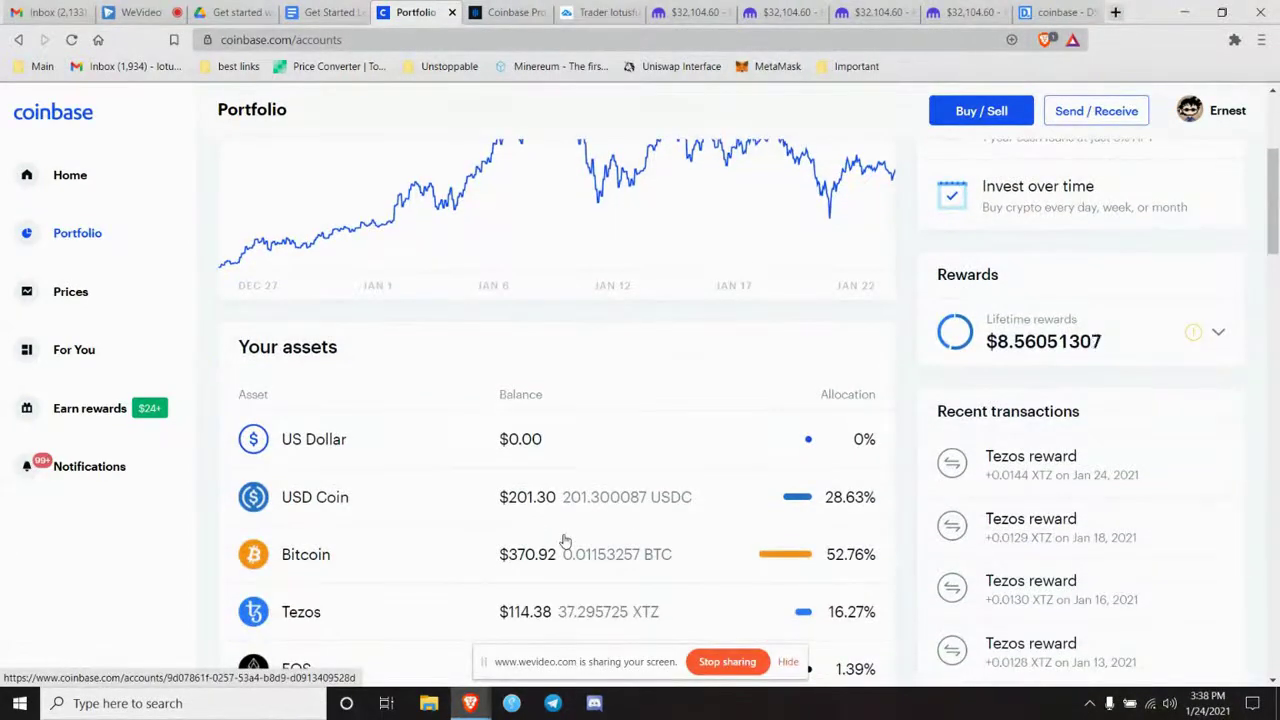
scroll(564, 540, down, 2)
scroll(564, 540, down, 1)
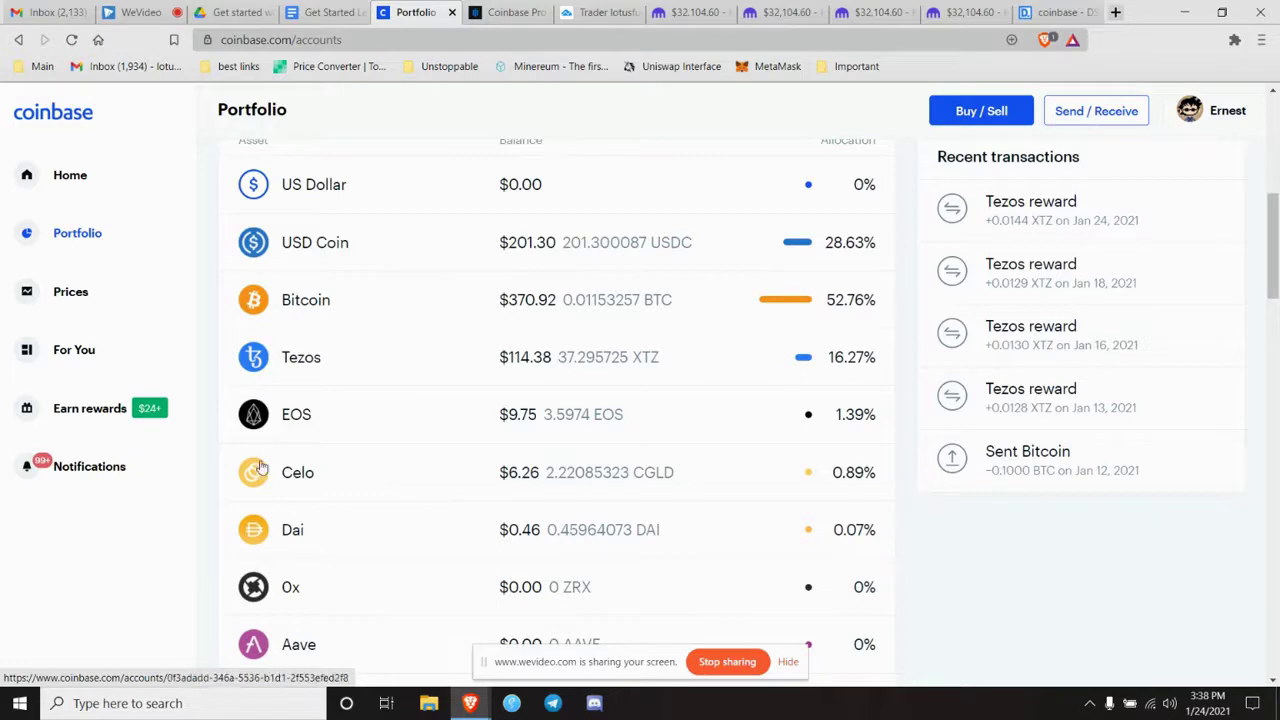
Step: Open the Coinbase rewards page and review the educational video offers from Band Protocol through Maker
click(70, 409)
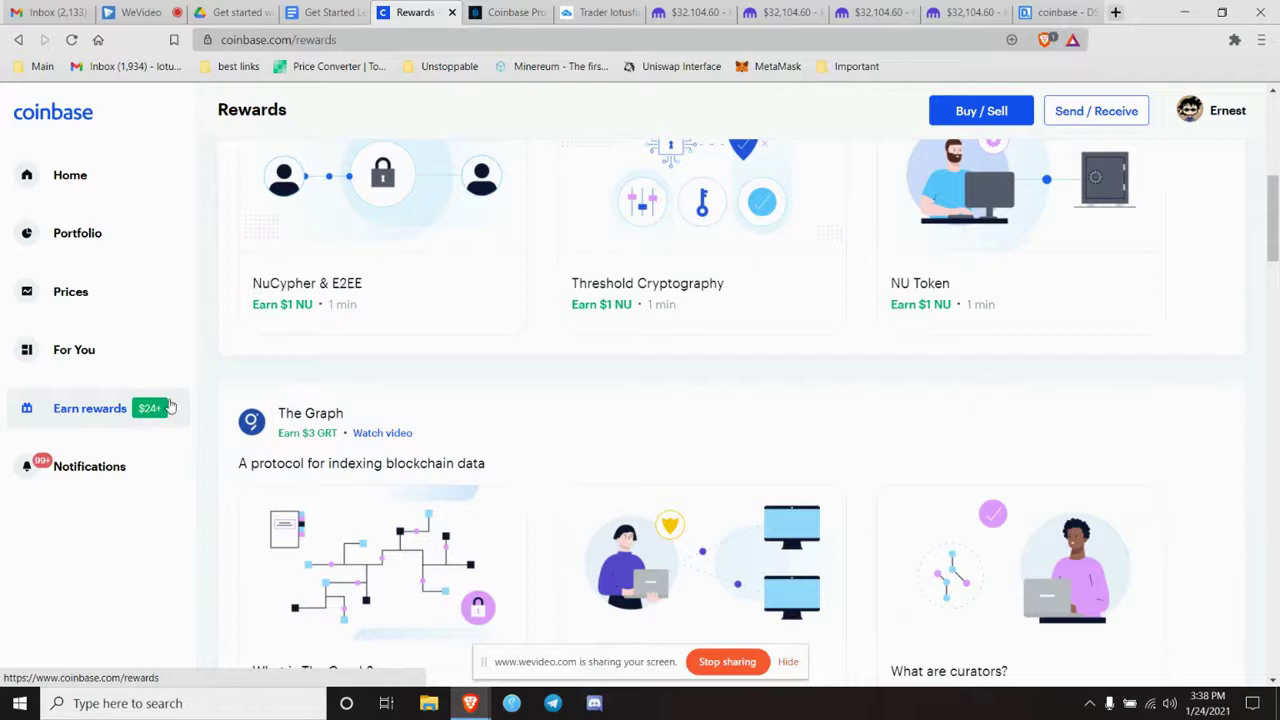
scroll(214, 410, up, 5)
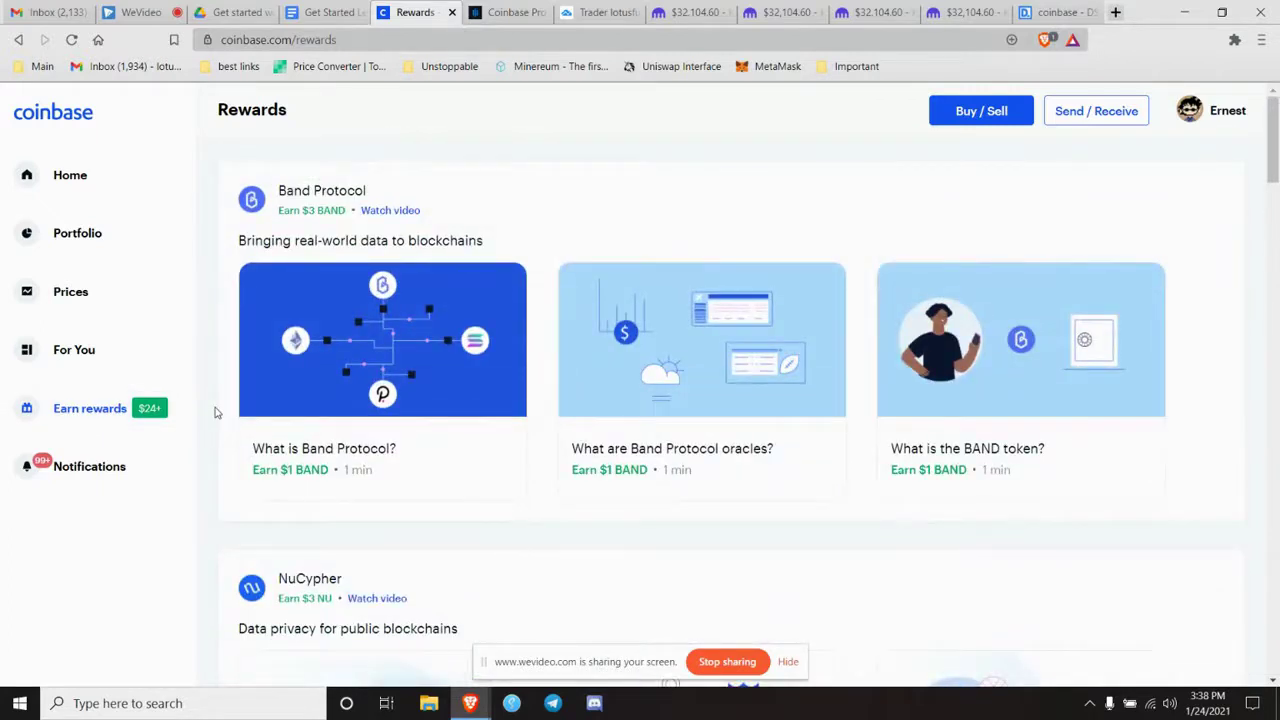
scroll(214, 410, down, 5)
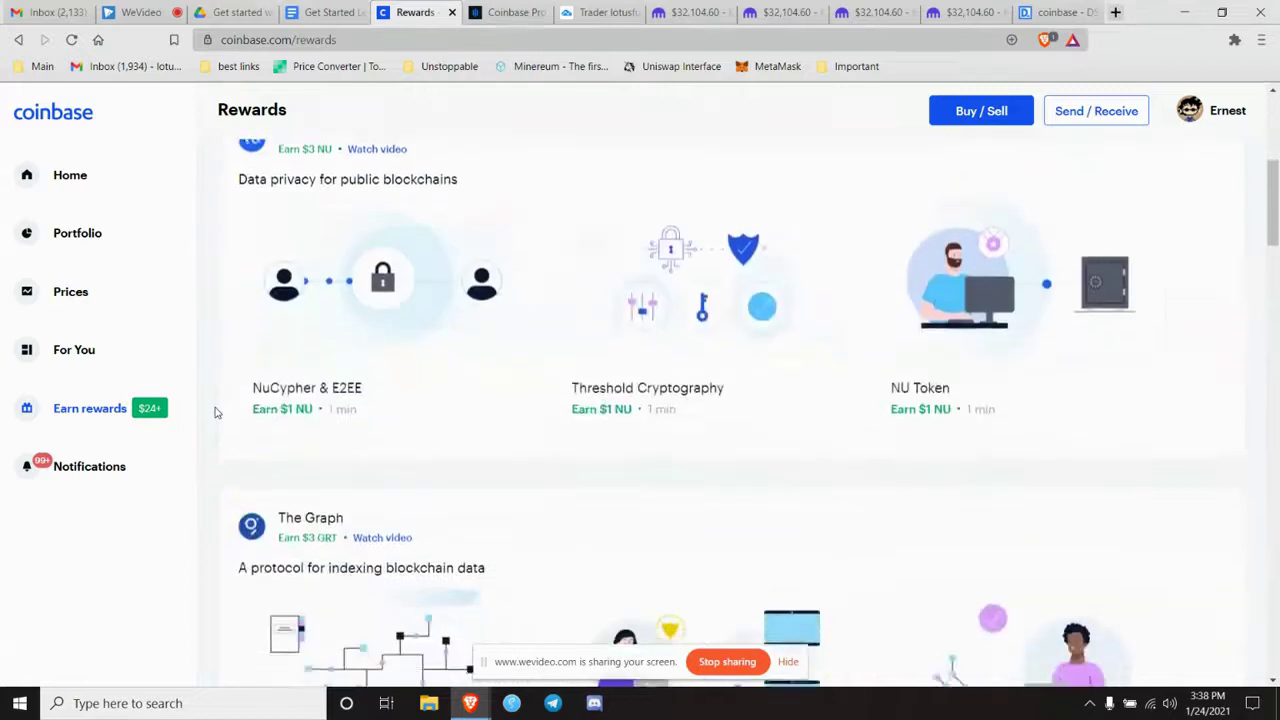
scroll(214, 410, down, 1)
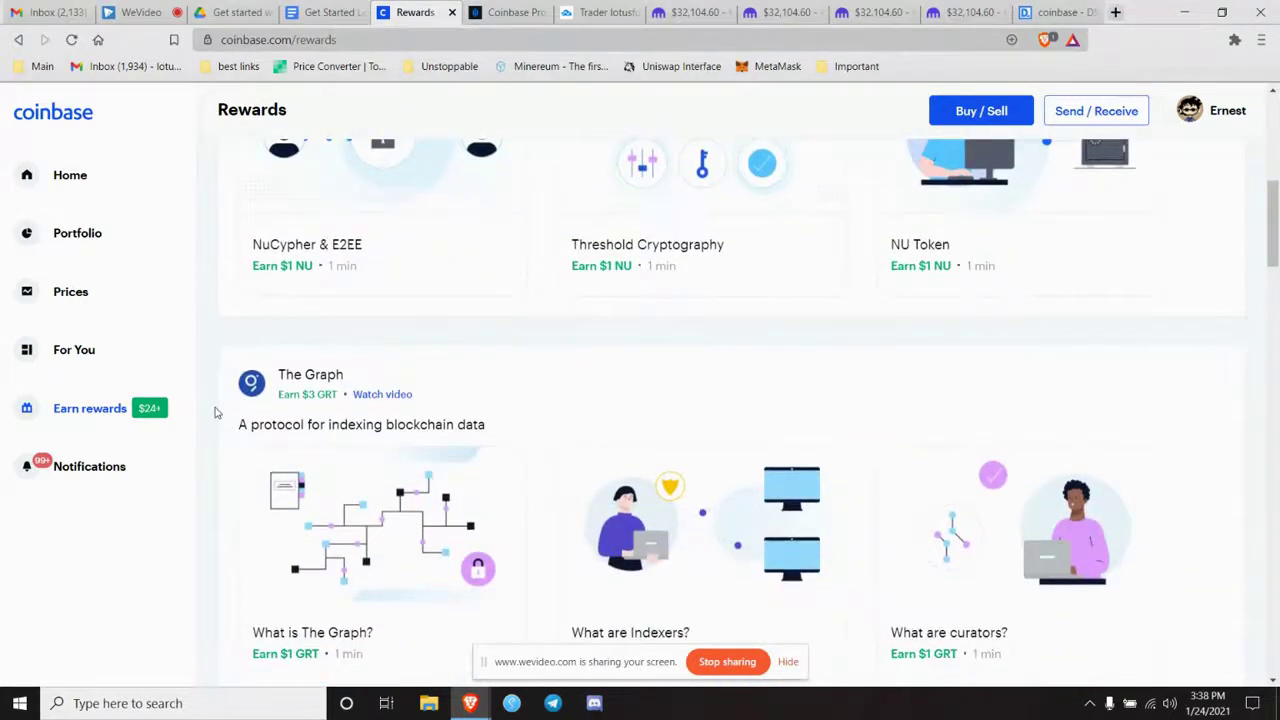
scroll(214, 410, down, 1)
scroll(214, 412, down, 1)
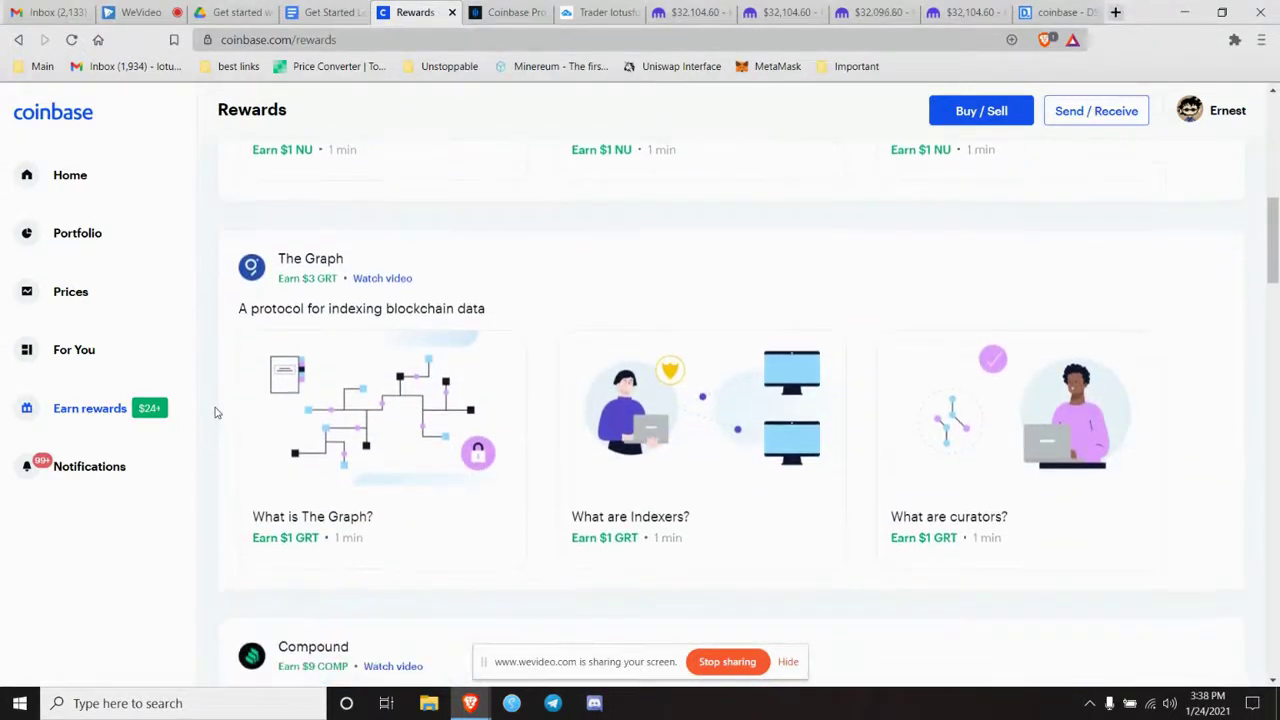
scroll(214, 412, down, 1)
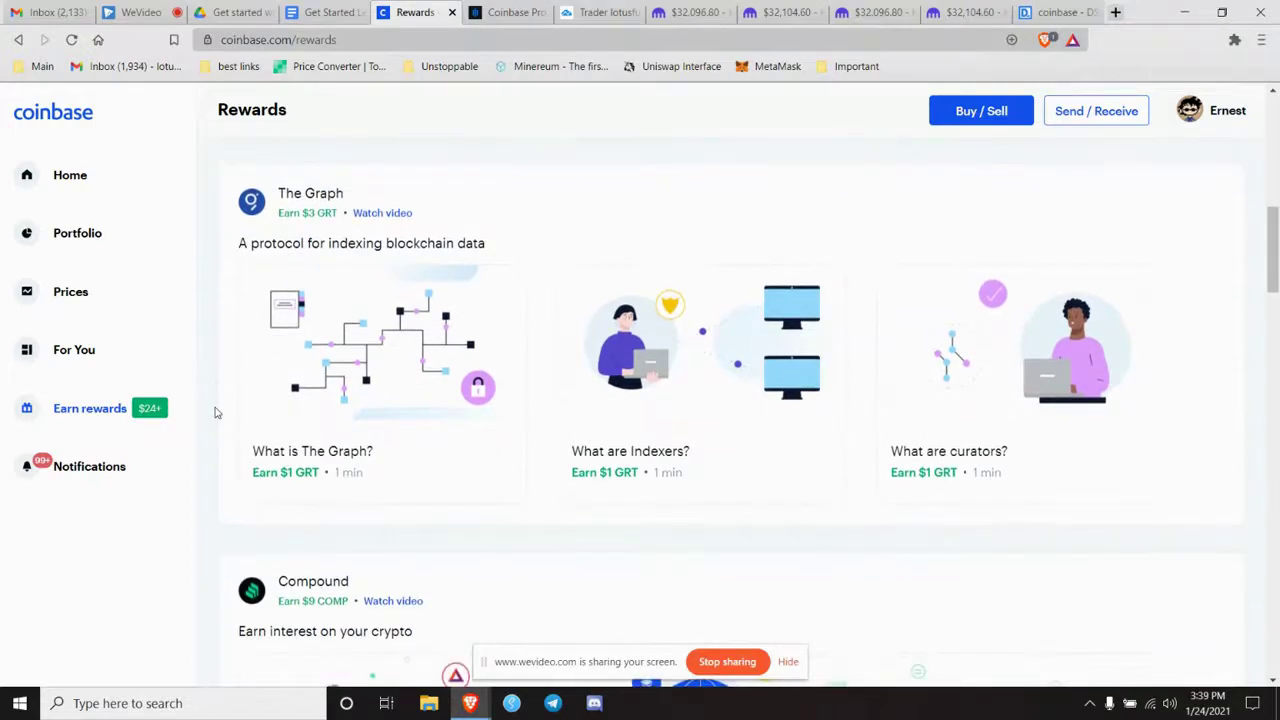
scroll(214, 412, down, 1)
scroll(214, 412, down, 5)
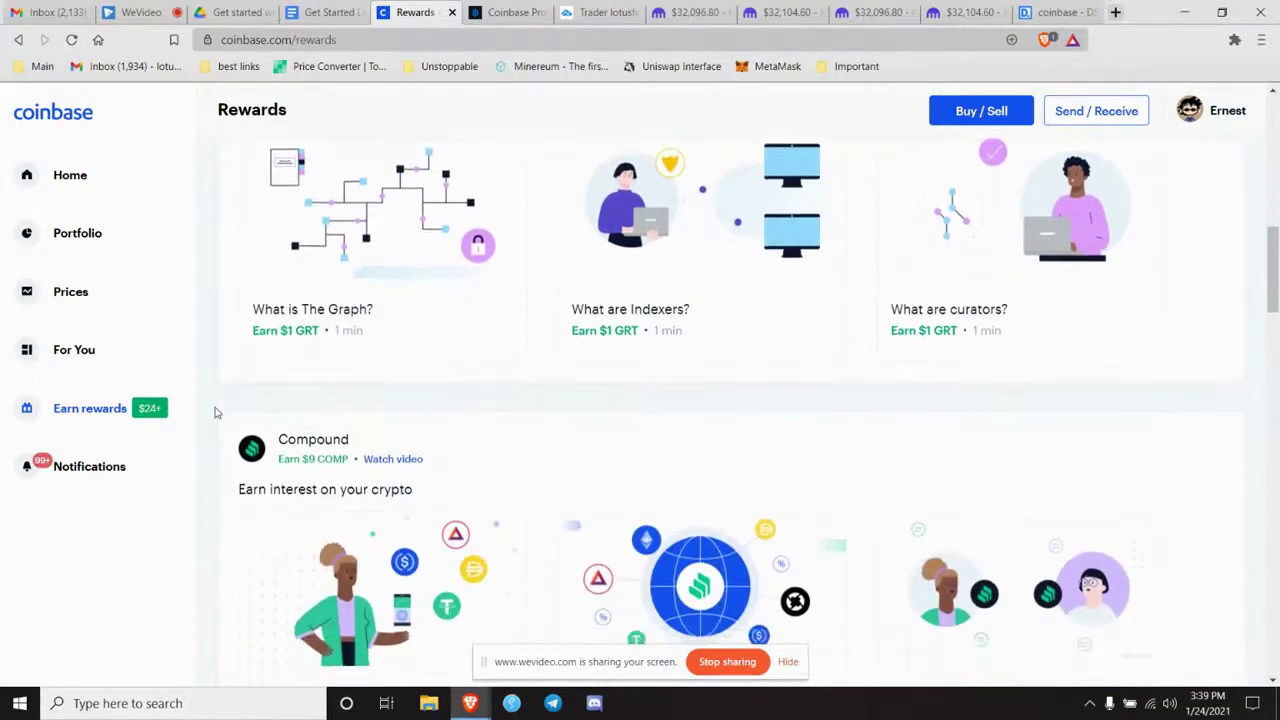
scroll(214, 412, down, 1)
scroll(214, 412, down, 2)
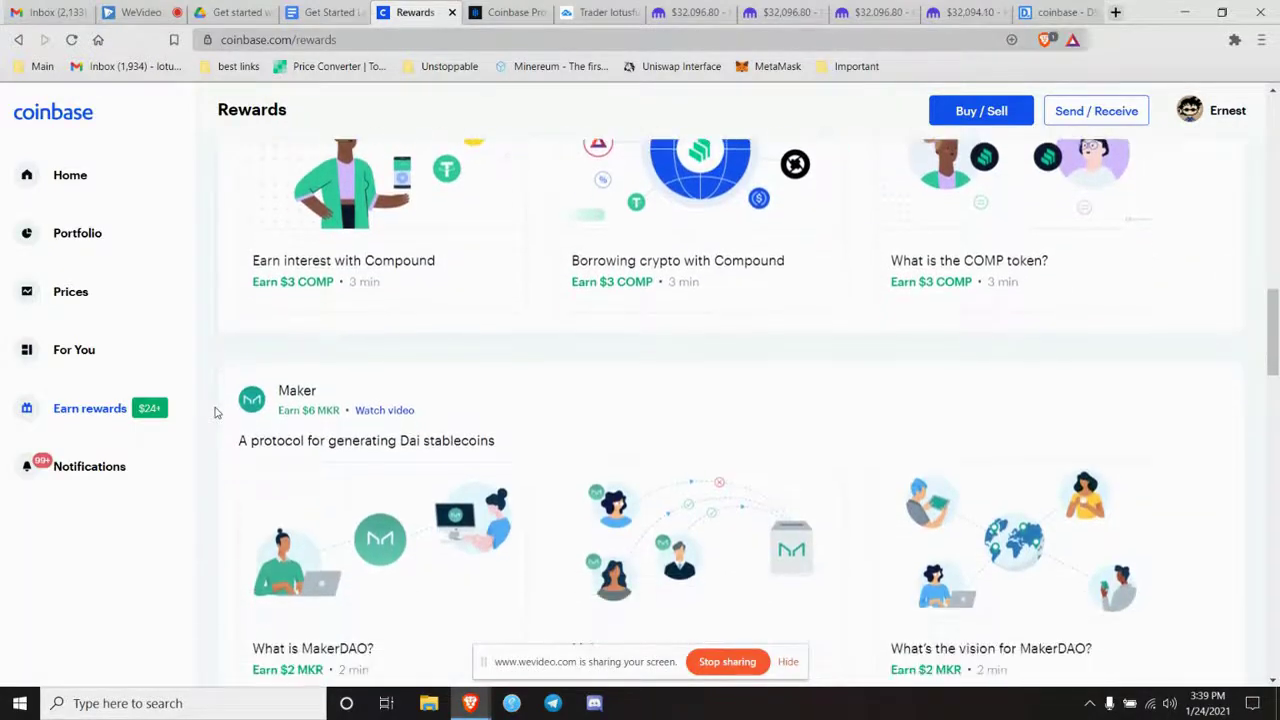
scroll(214, 412, down, 3)
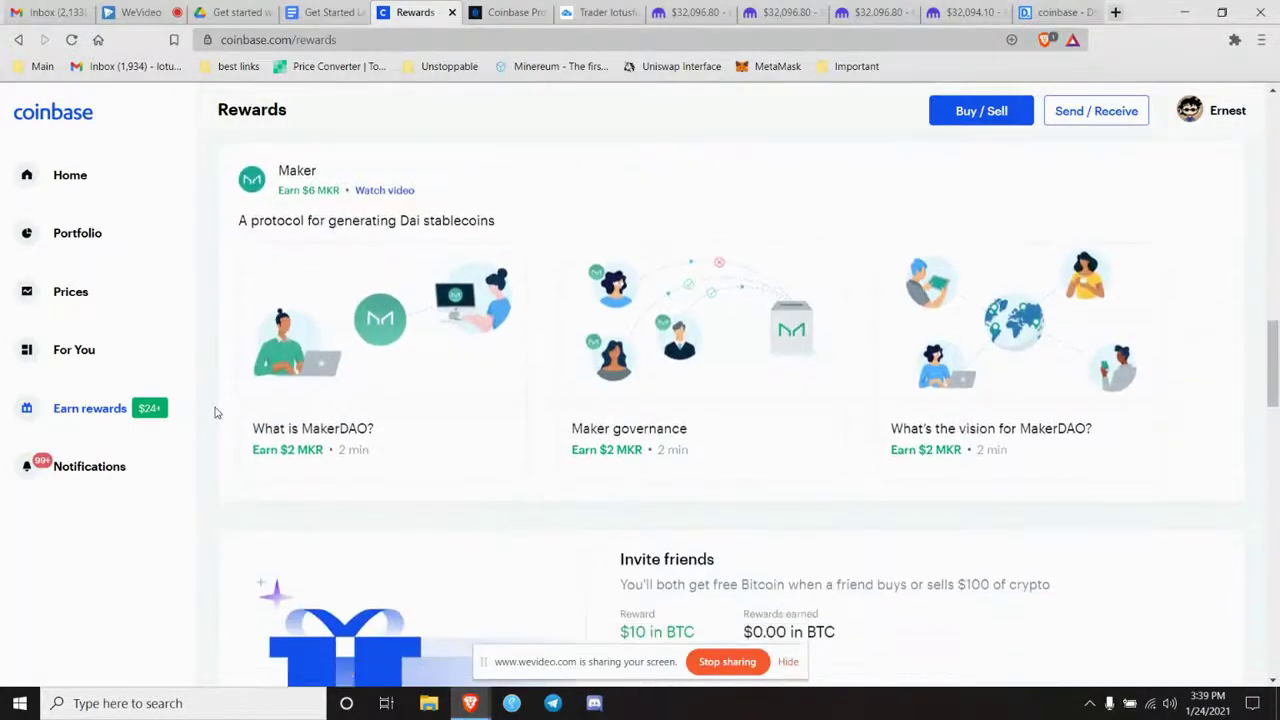
Step: Examine the friend invitation offer and the Tezos staking and USD Coin rewards, then return to the start of the rewards page
scroll(214, 412, down, 1)
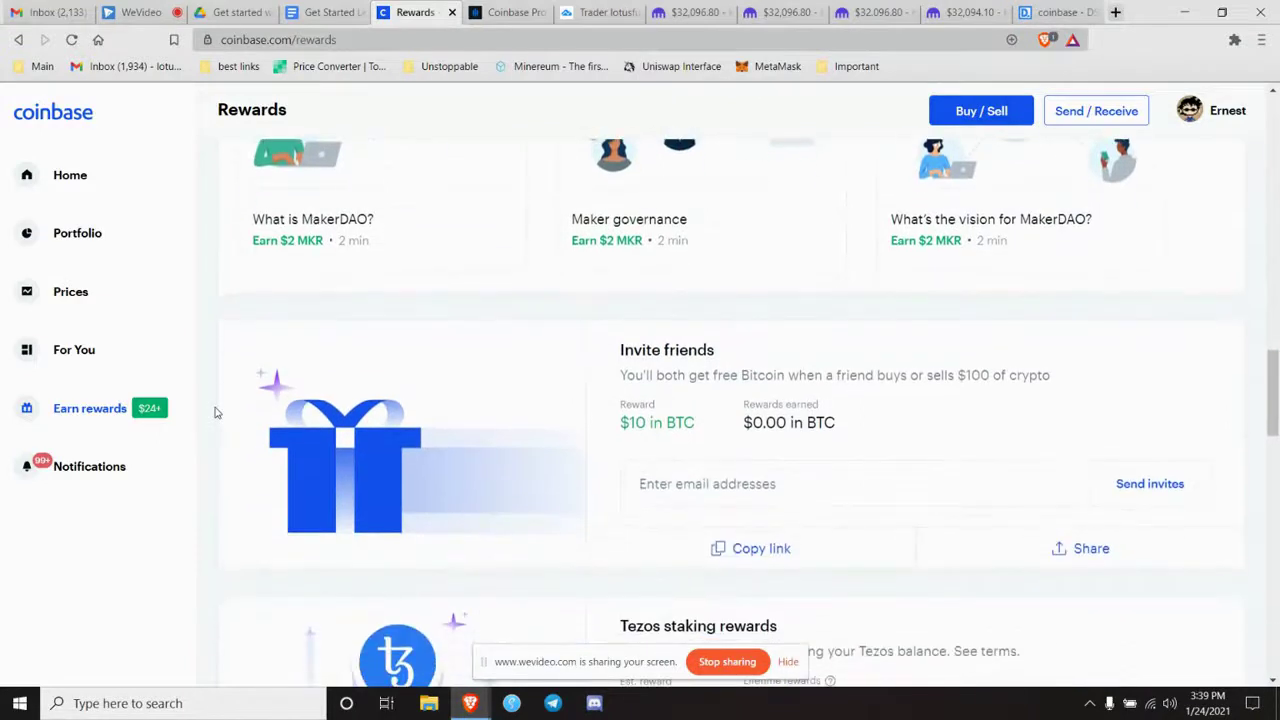
scroll(214, 412, down, 2)
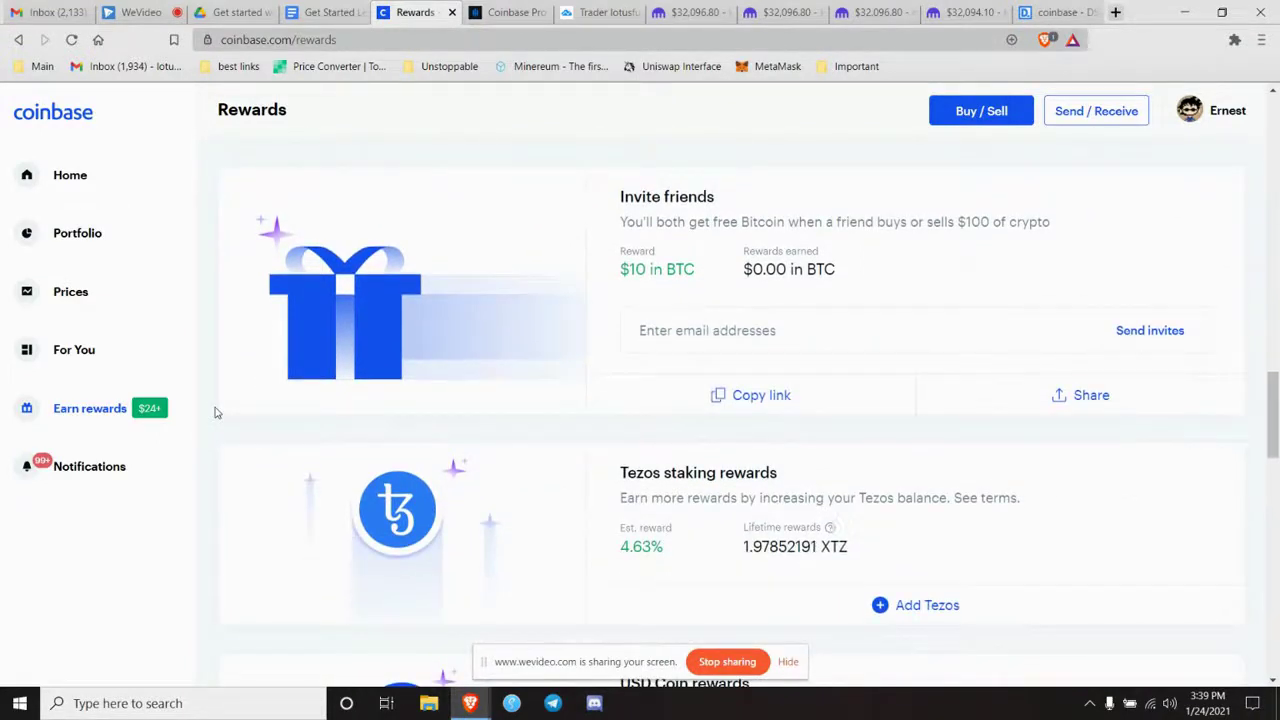
scroll(214, 412, down, 1)
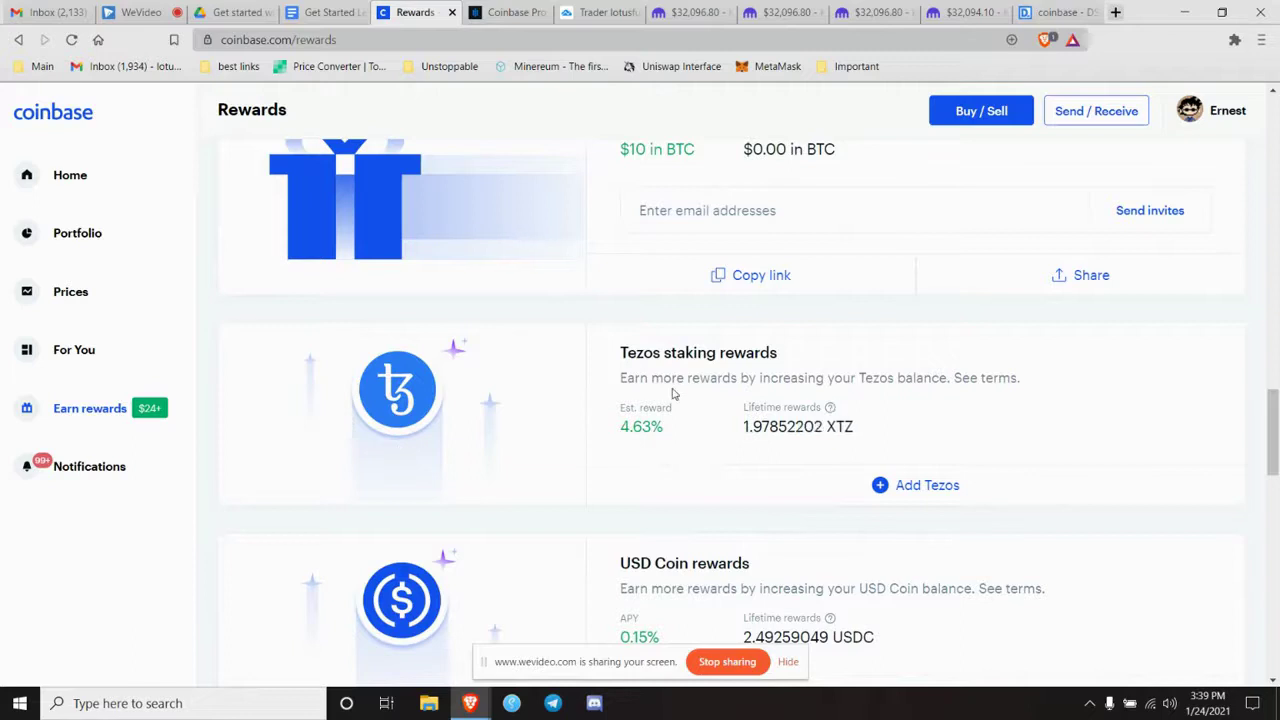
scroll(668, 390, down, 1)
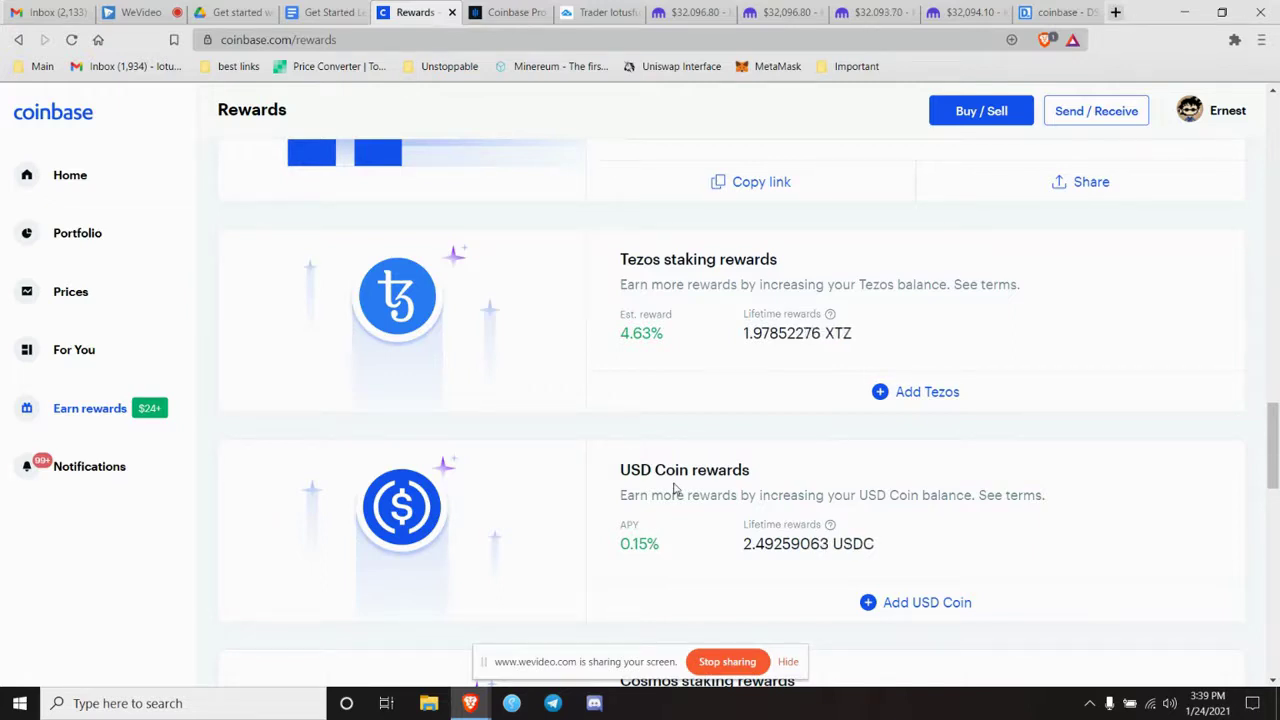
scroll(675, 490, down, 1)
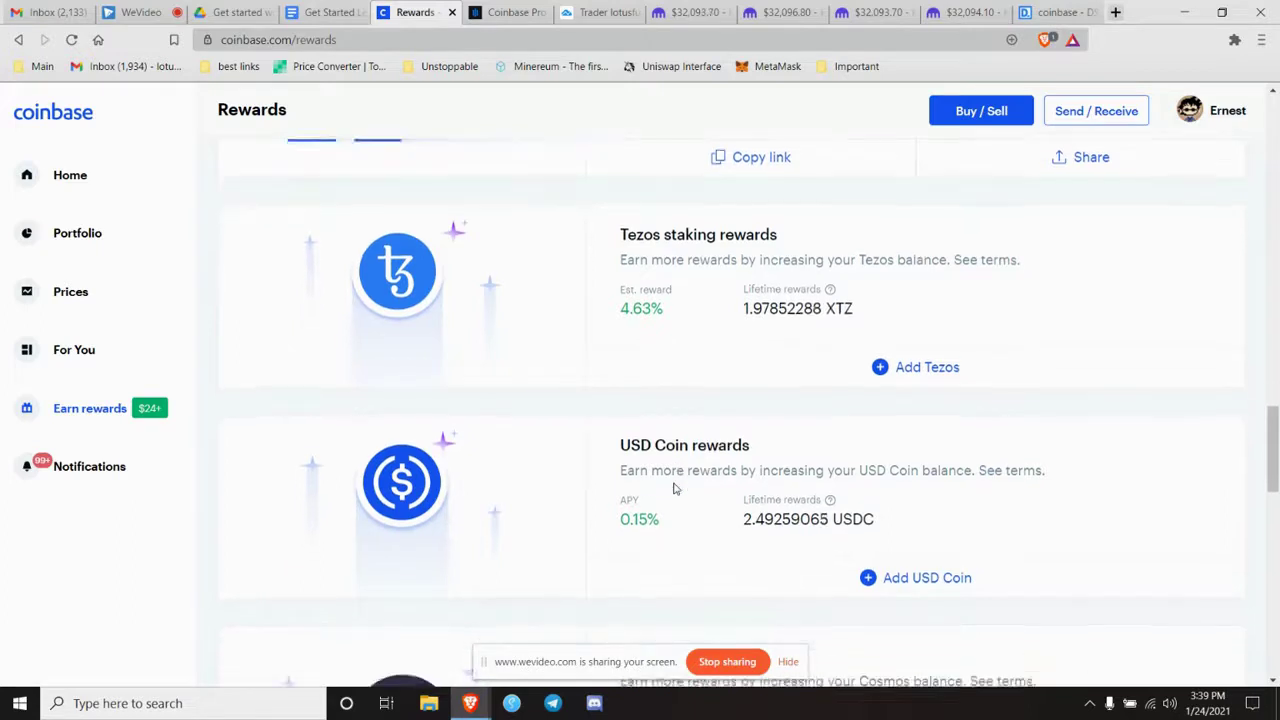
scroll(675, 488, up, 1)
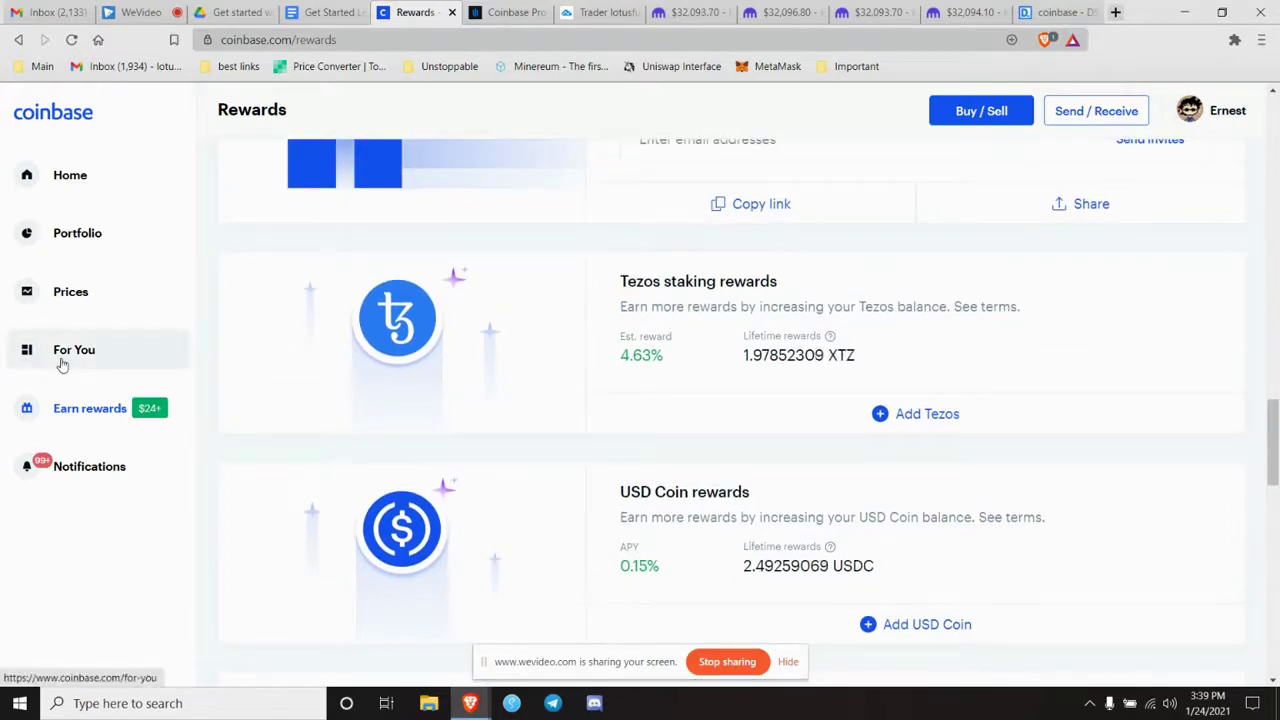
scroll(60, 363, up, 2)
scroll(68, 412, up, 12)
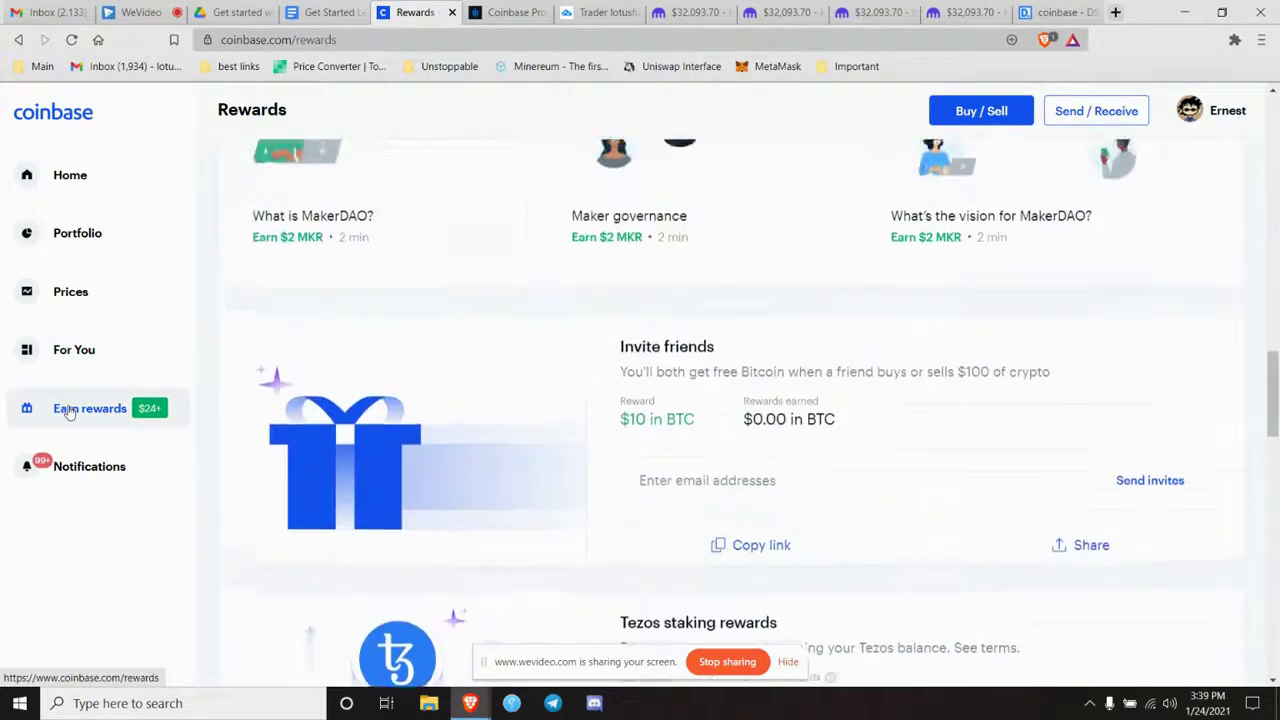
scroll(68, 412, up, 9)
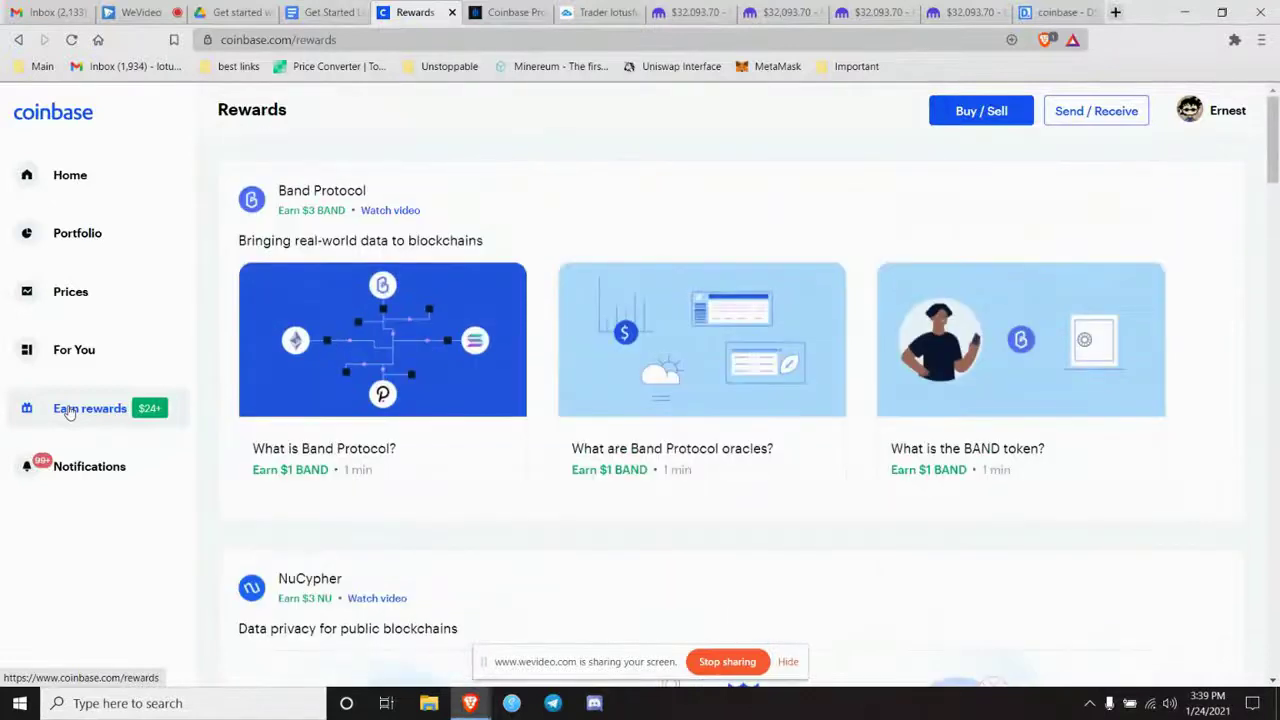
Step: Open the Coinbase prices page and review the market list of tradable assets
click(65, 289)
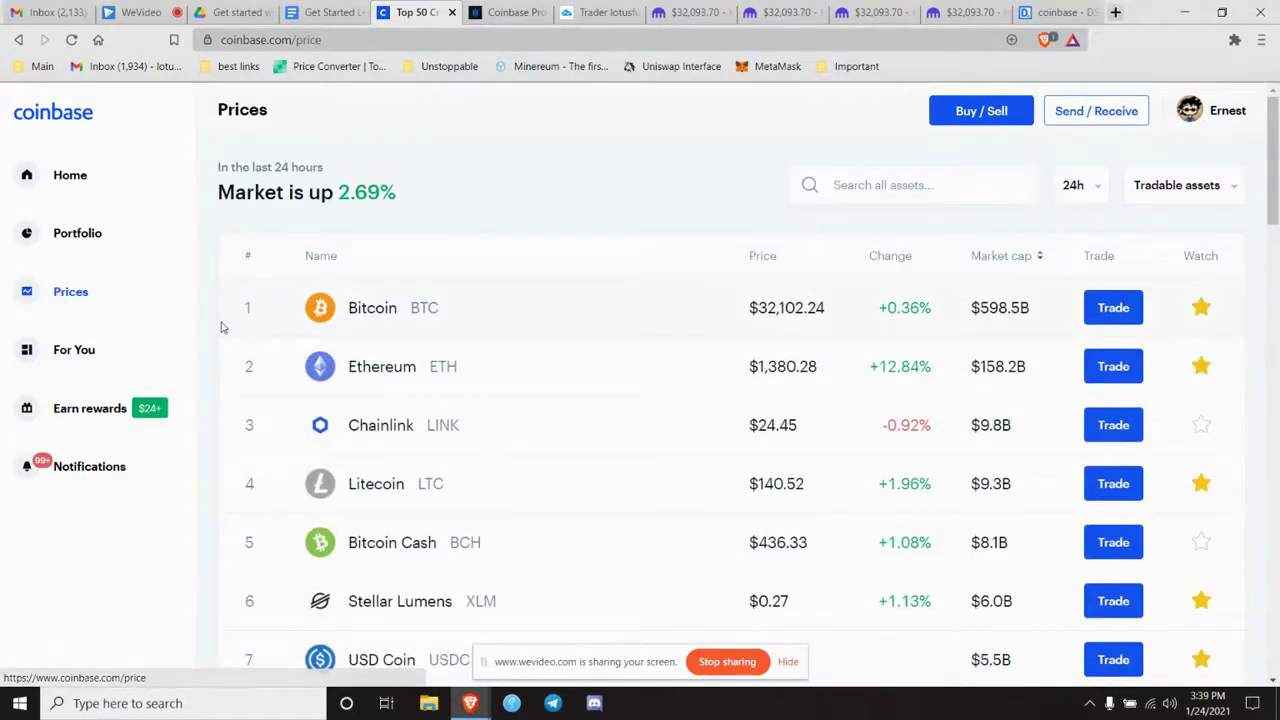
scroll(391, 350, down, 1)
scroll(391, 350, down, 1)
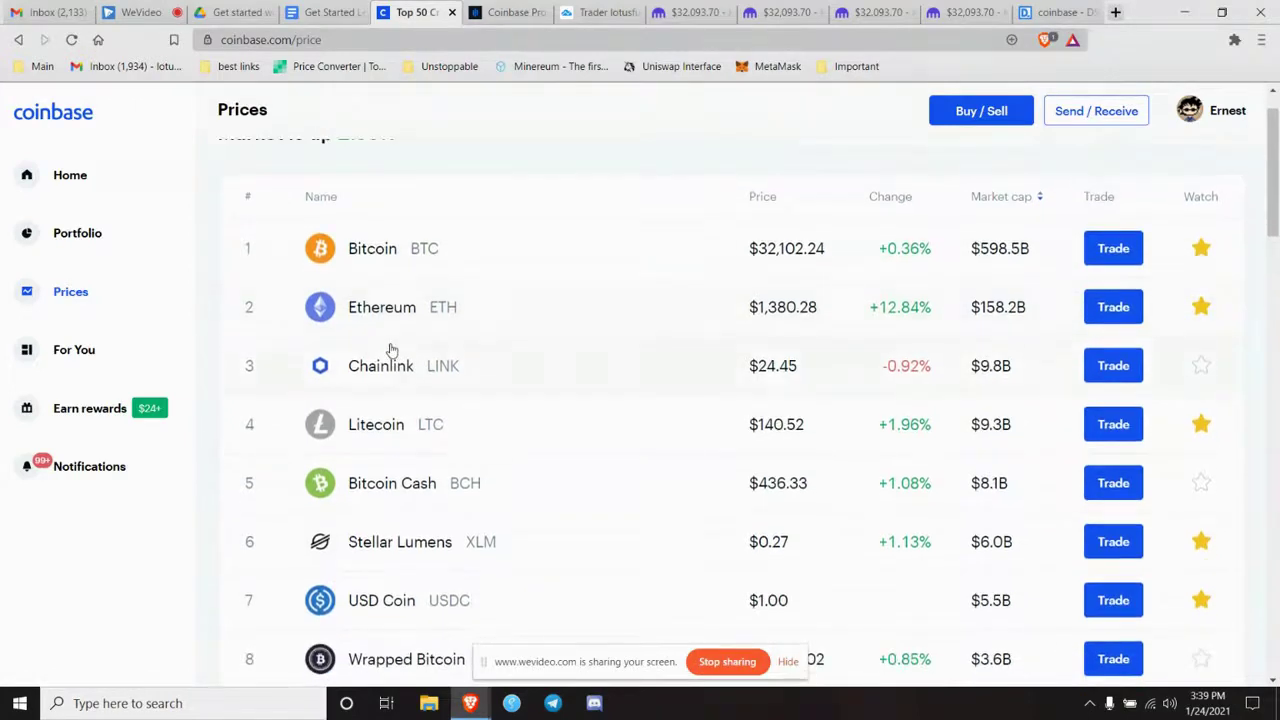
scroll(391, 350, up, 1)
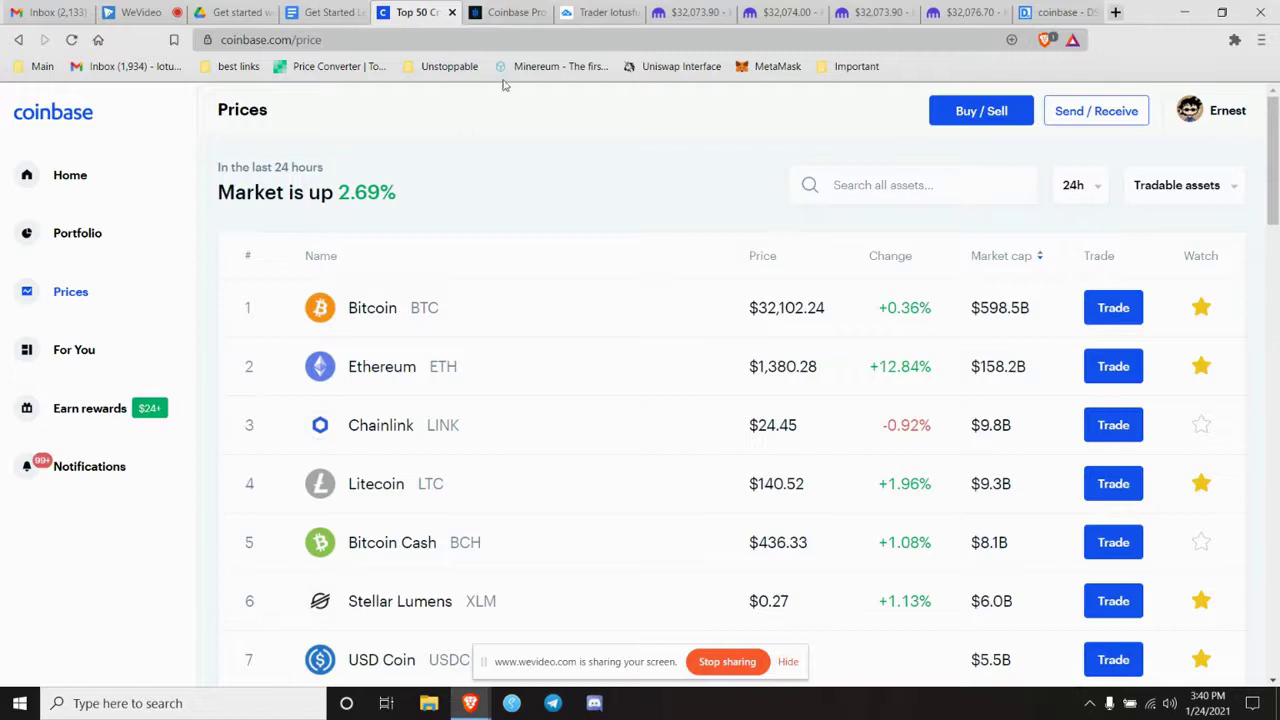
Step: Switch to the Coinbase Pro portfolio and review the holdings, balances and prices of its assets
click(503, 12)
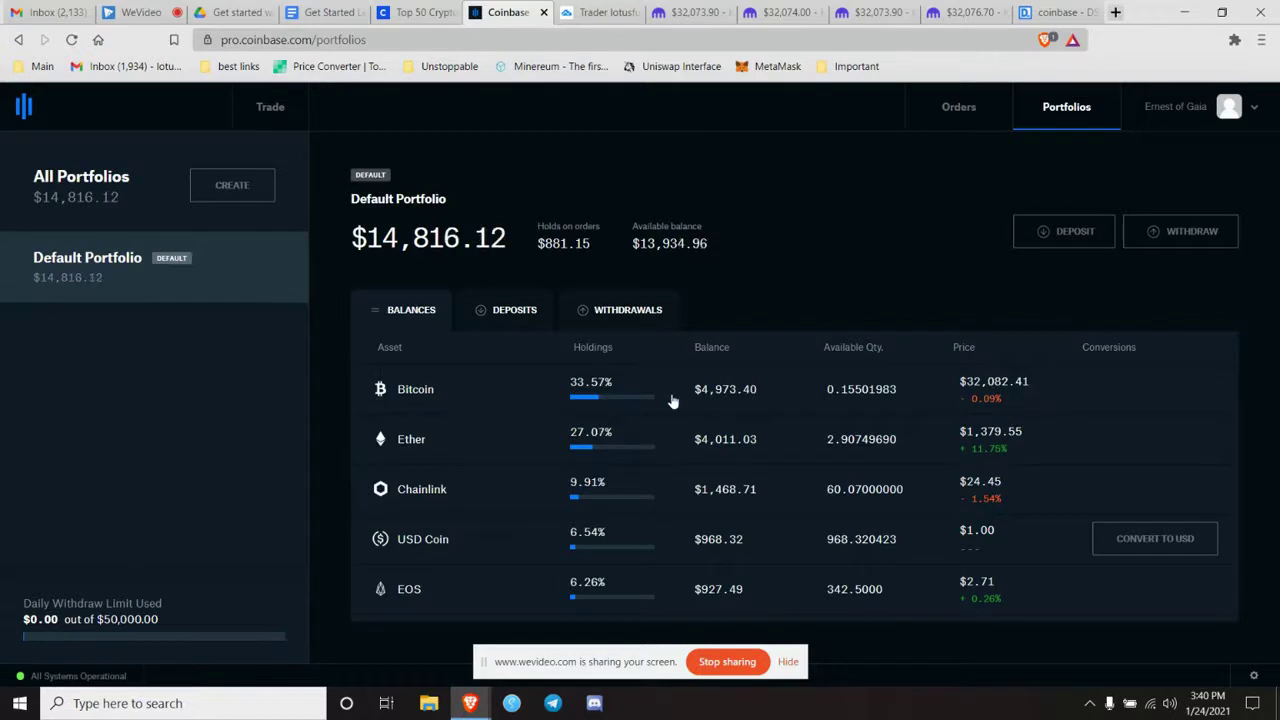
scroll(673, 401, down, 1)
scroll(673, 401, up, 1)
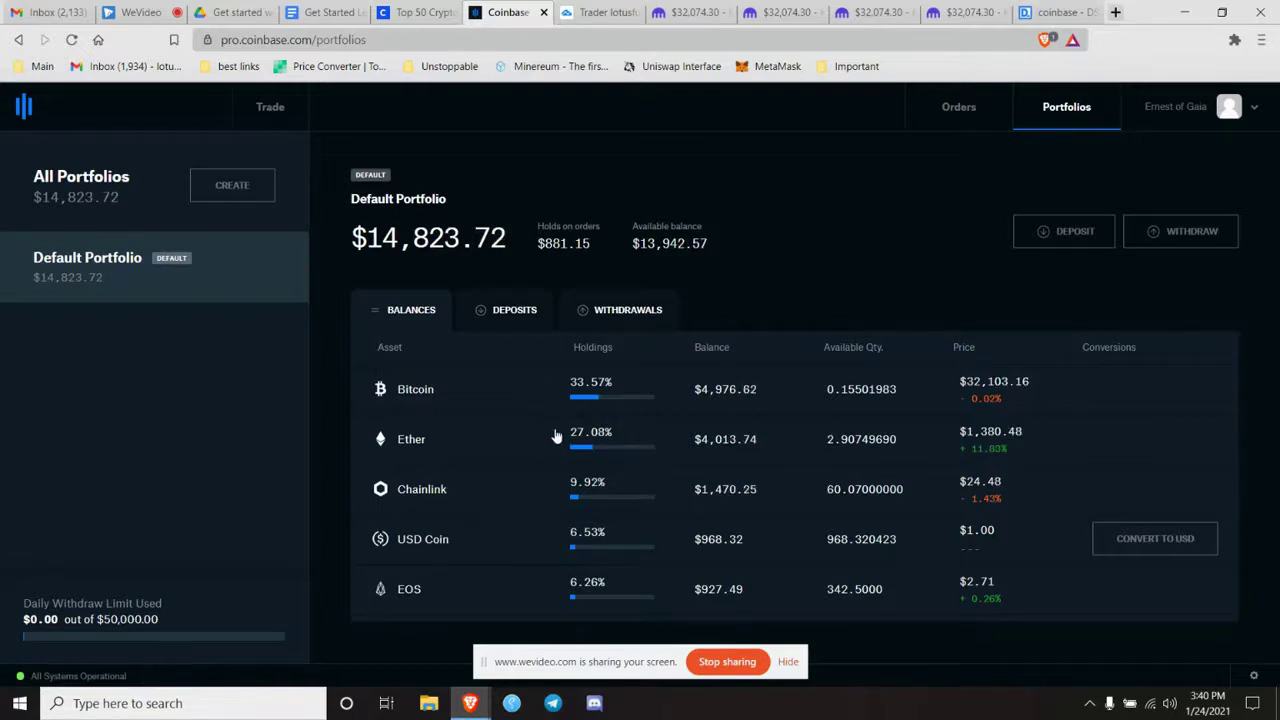
scroll(556, 437, down, 2)
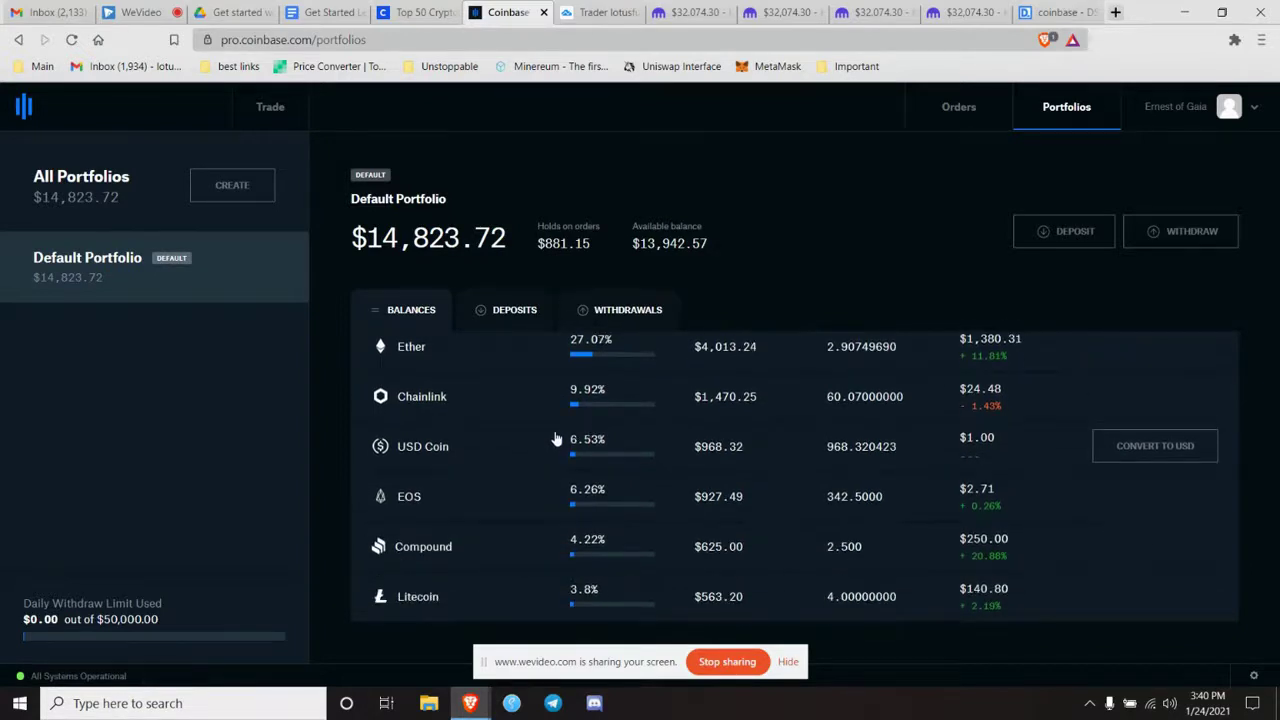
scroll(556, 442, down, 5)
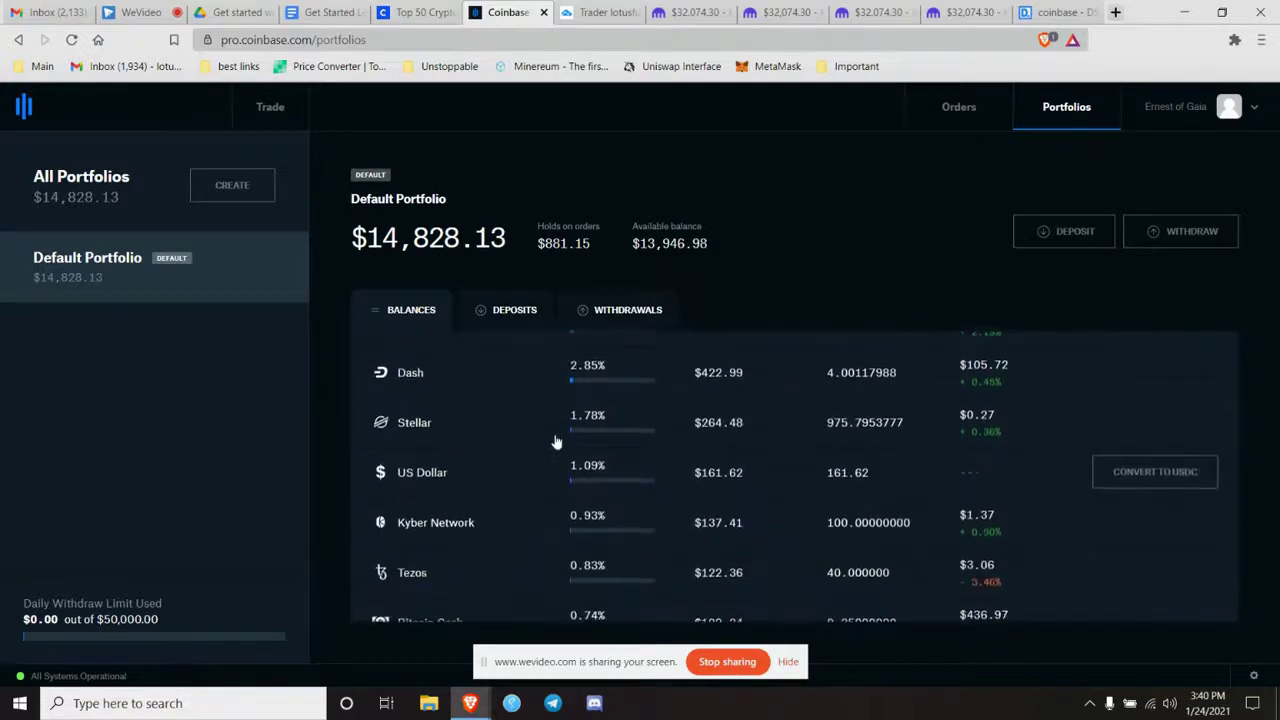
scroll(556, 442, up, 4)
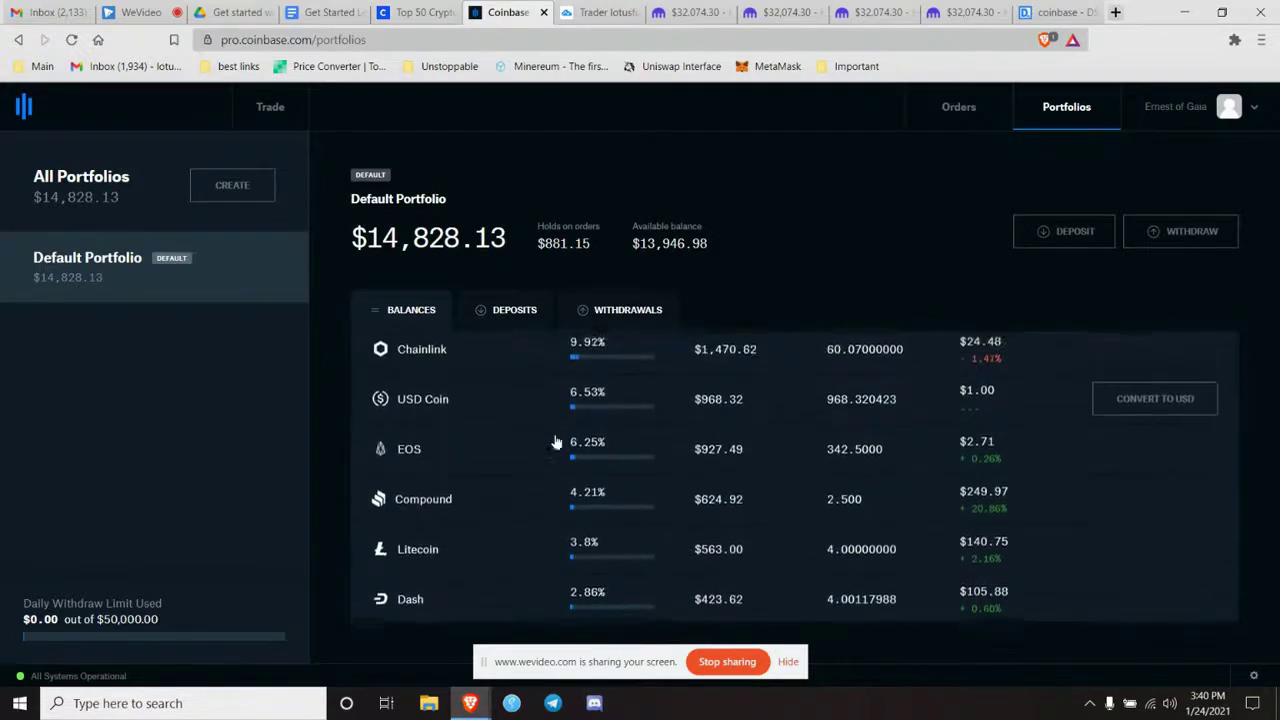
scroll(556, 442, up, 1)
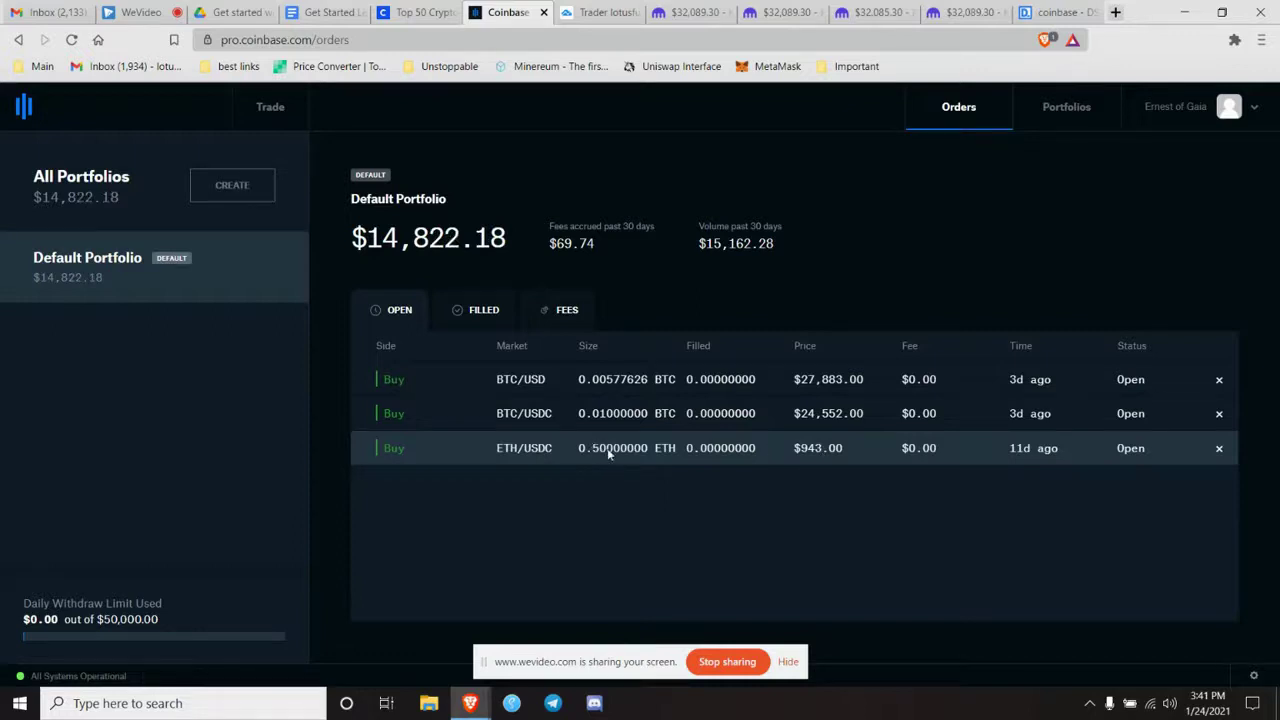
Step: Review the Default Portfolio's filled orders, then return to its open orders
click(482, 313)
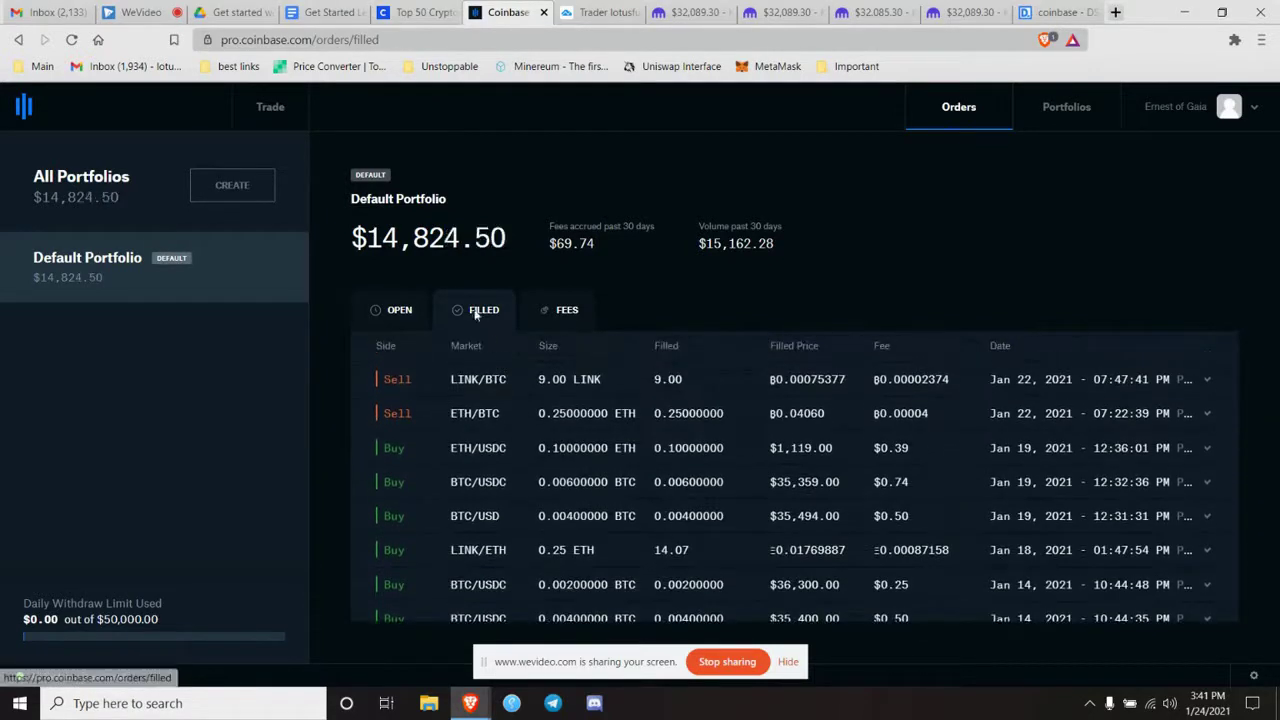
click(407, 319)
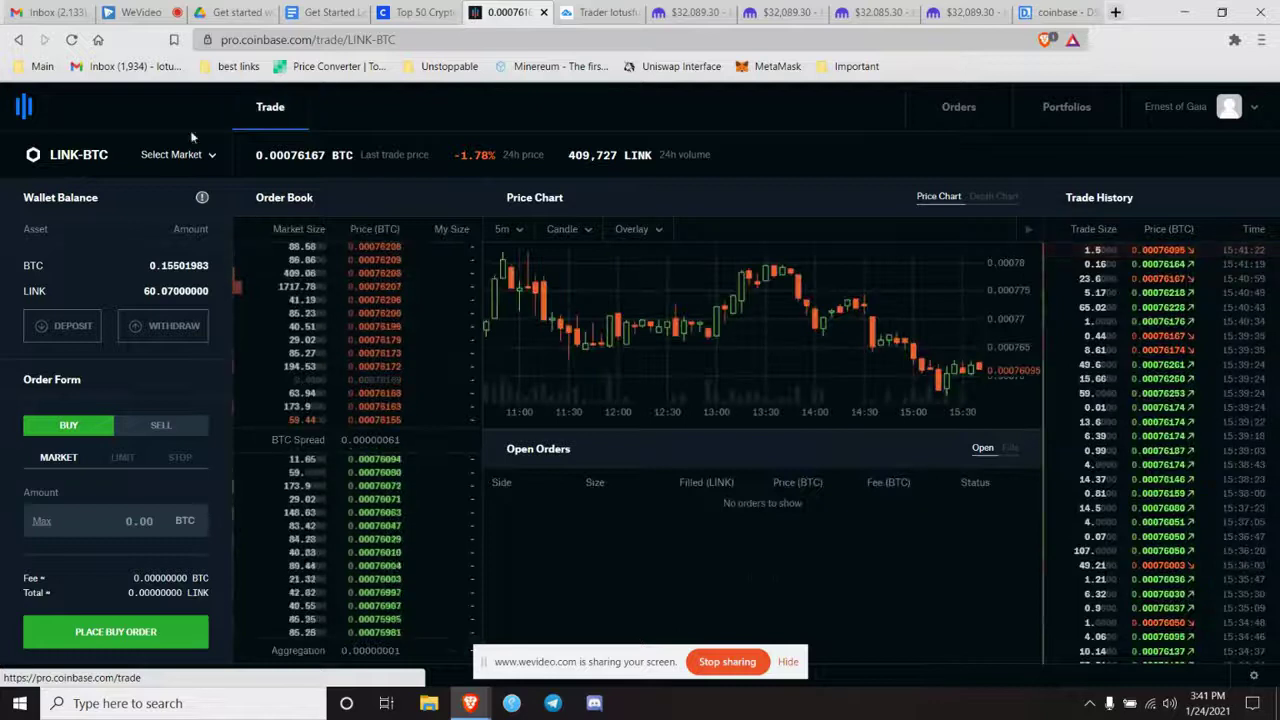
Step: Open the BTC-USD market for trading and review its fills, open orders and wallet balance
click(74, 160)
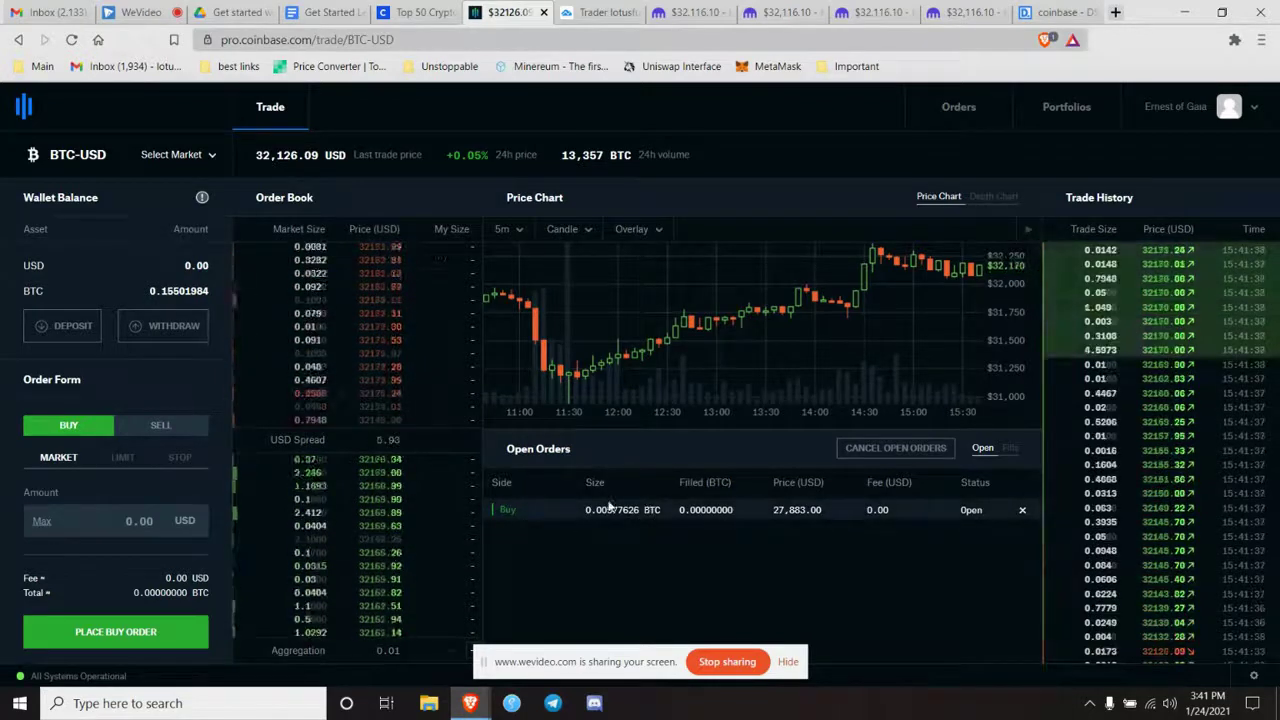
click(1011, 450)
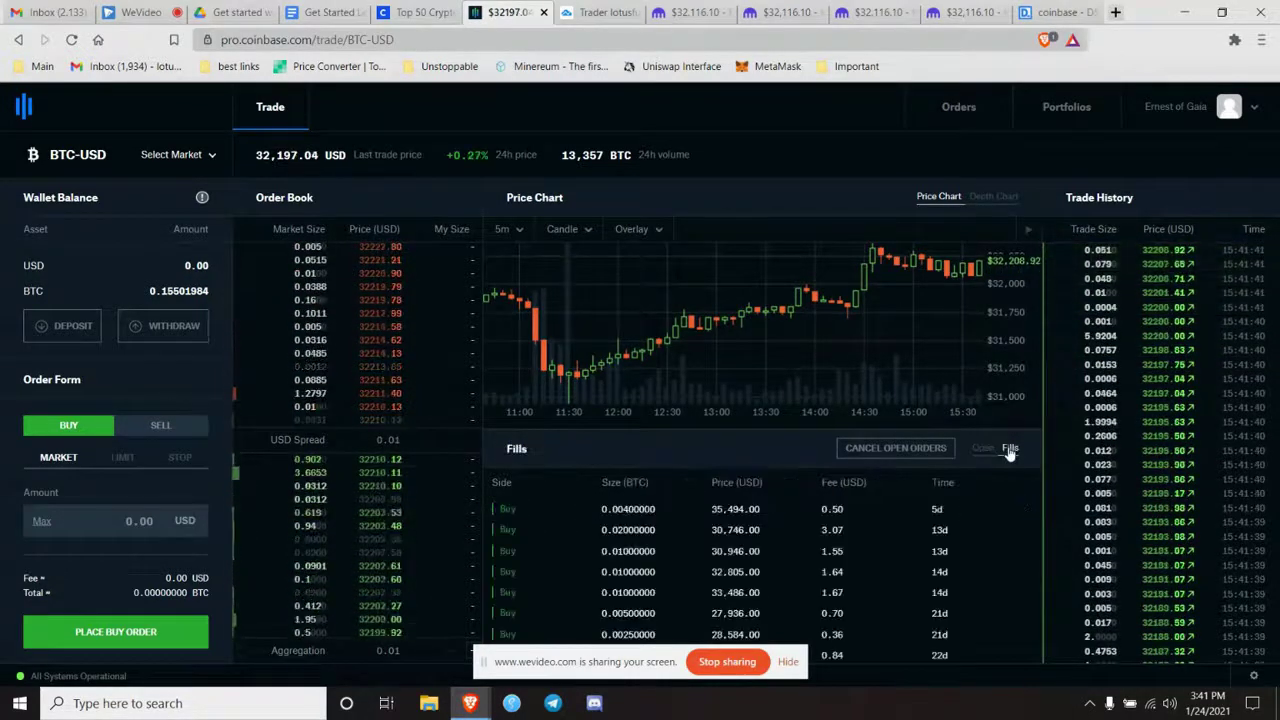
click(984, 450)
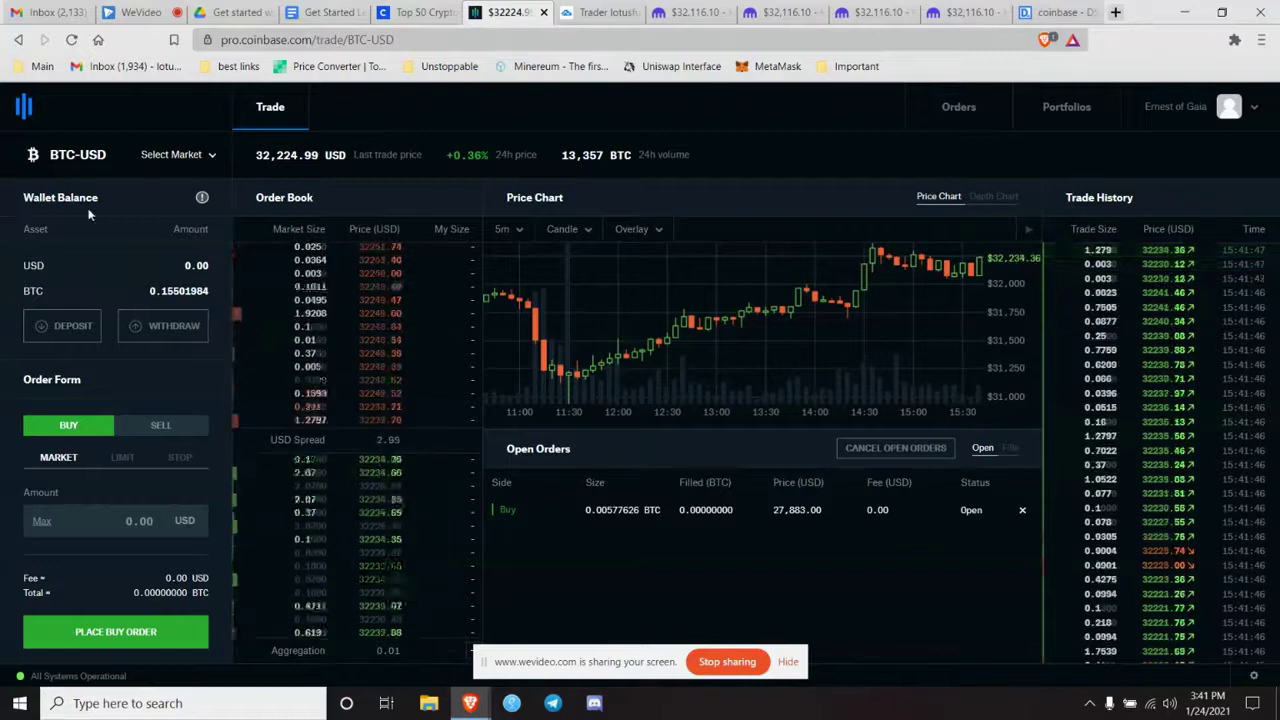
scroll(93, 258, down, 1)
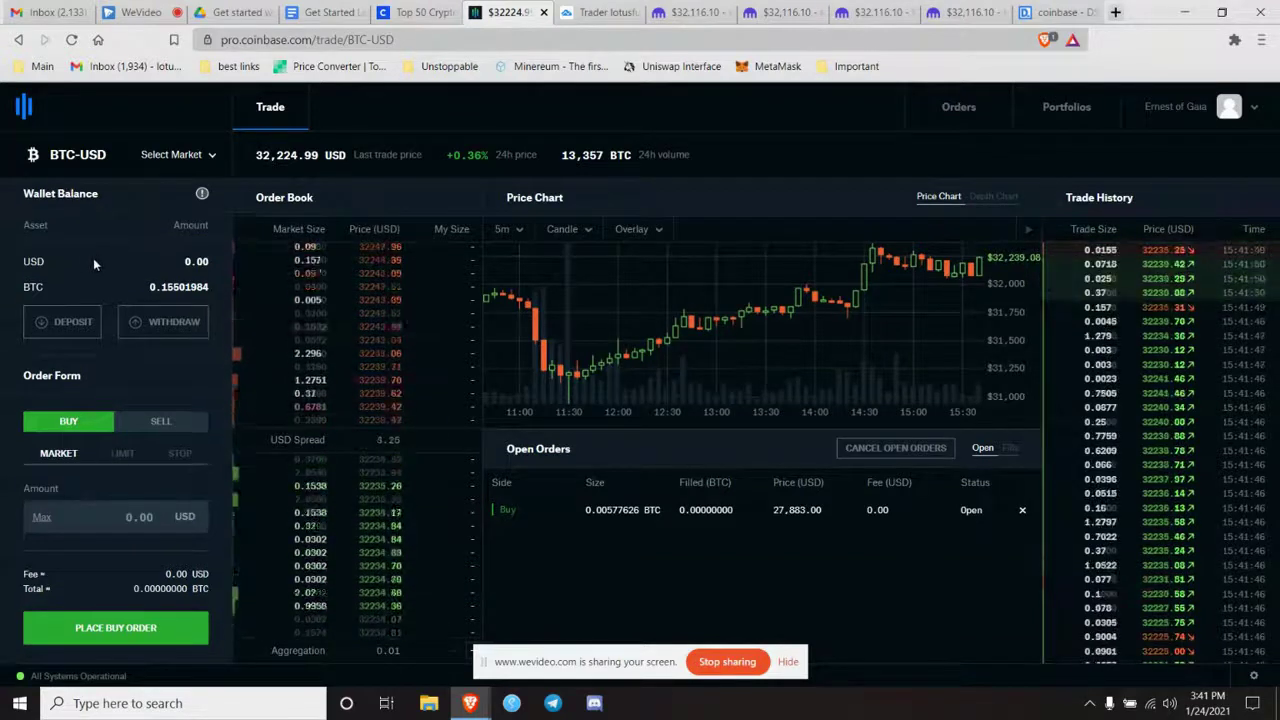
scroll(93, 258, up, 1)
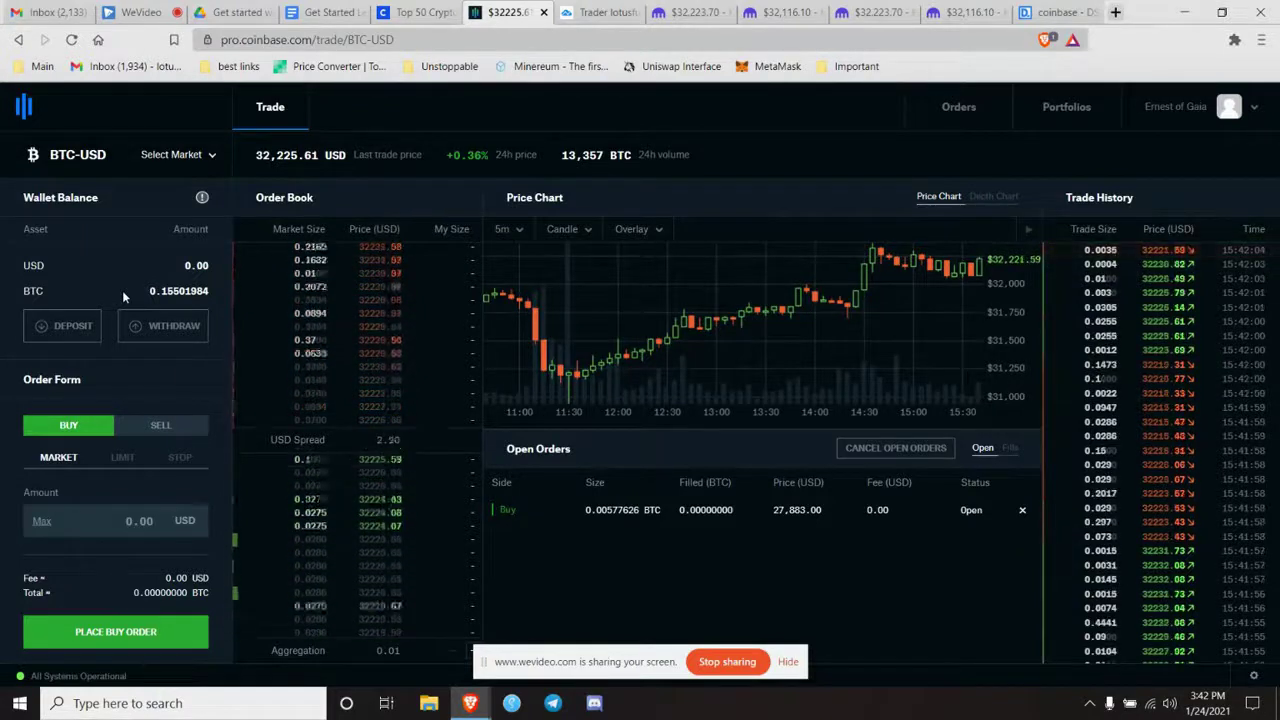
Step: Show the sell and buy sides of the BTC-USD order form and set it to a limit buy order
right_click(124, 296)
click(105, 274)
scroll(110, 373, down, 1)
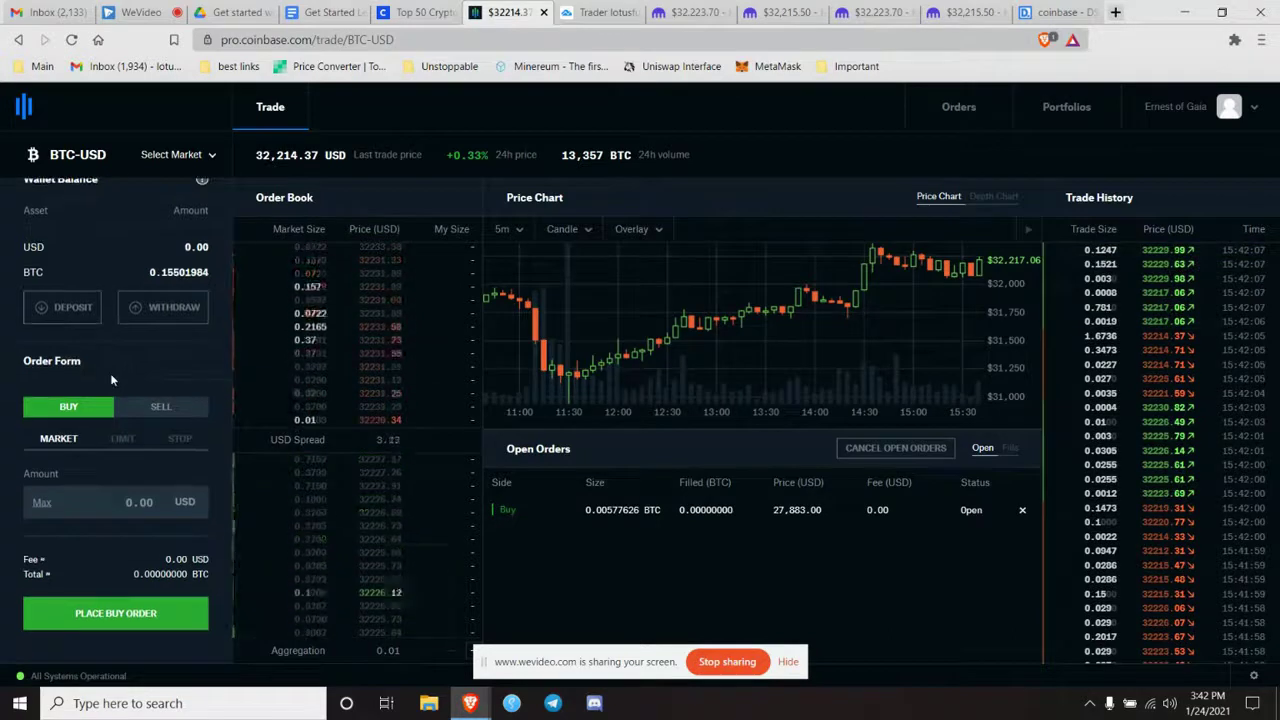
click(155, 412)
click(72, 407)
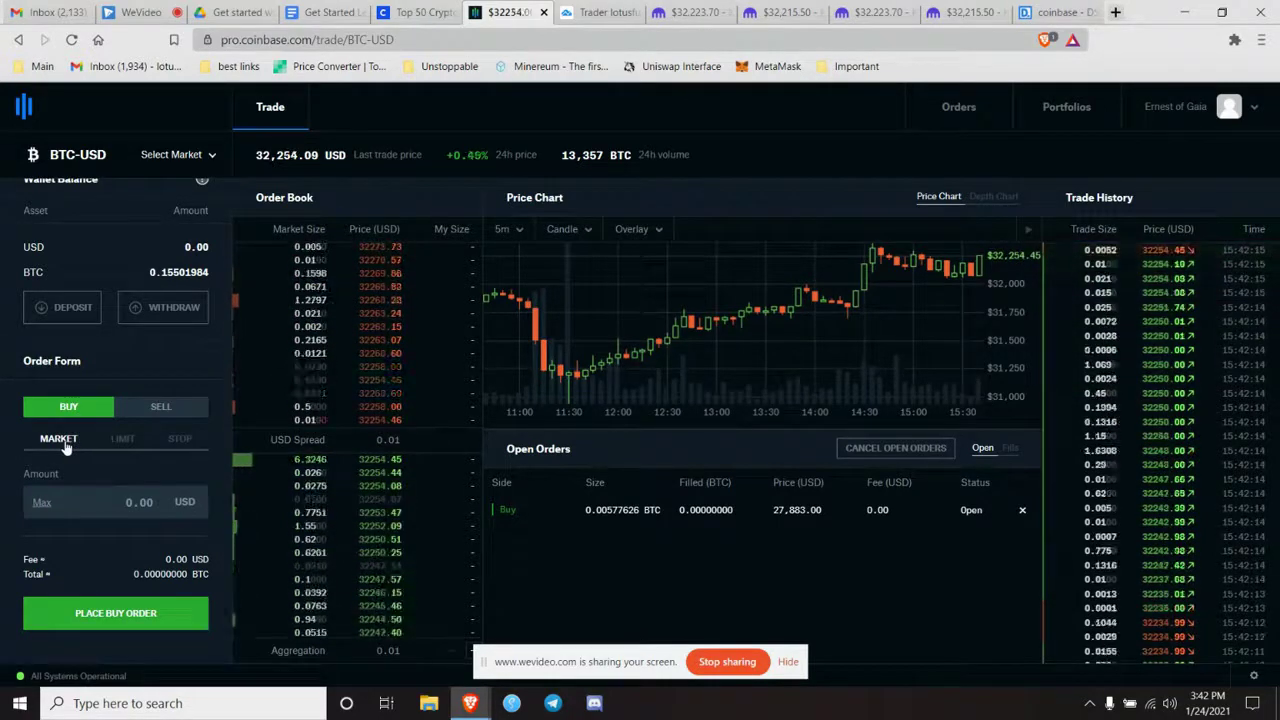
click(121, 440)
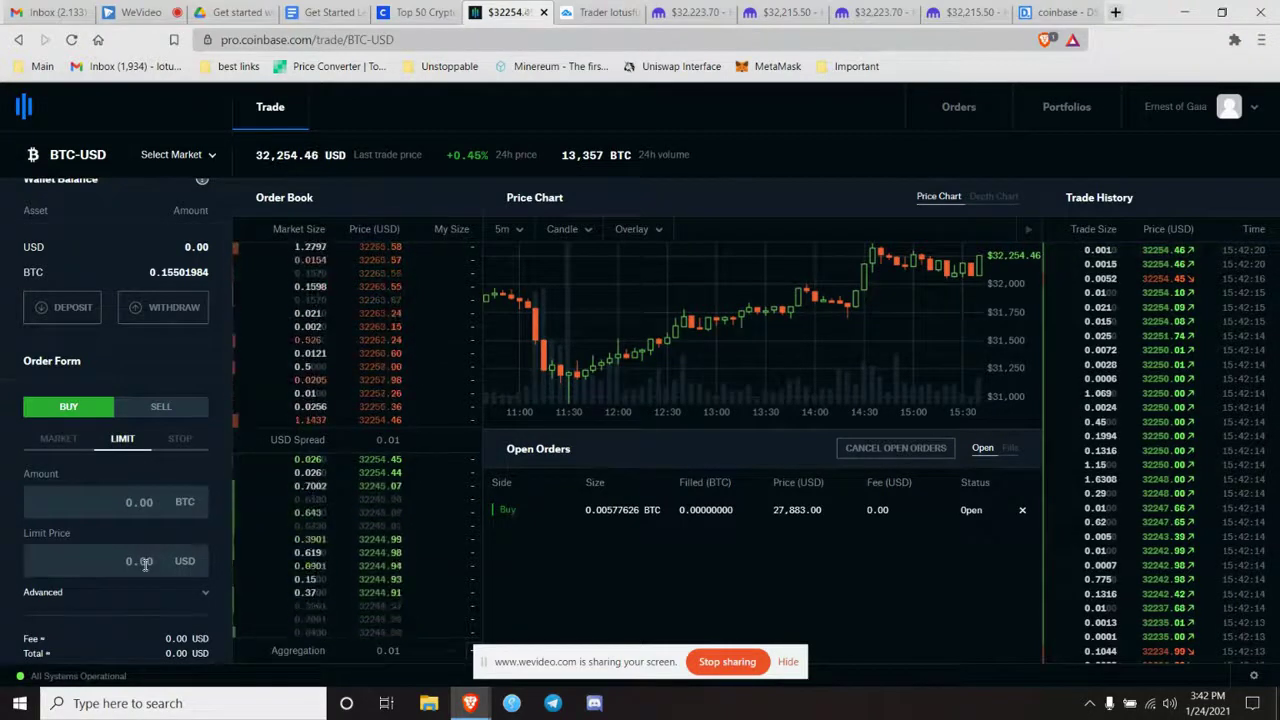
Step: Set the BTC buy order's limit price to 26000 USD and review the rest of the order form
click(146, 561)
text(26)
text(.000)
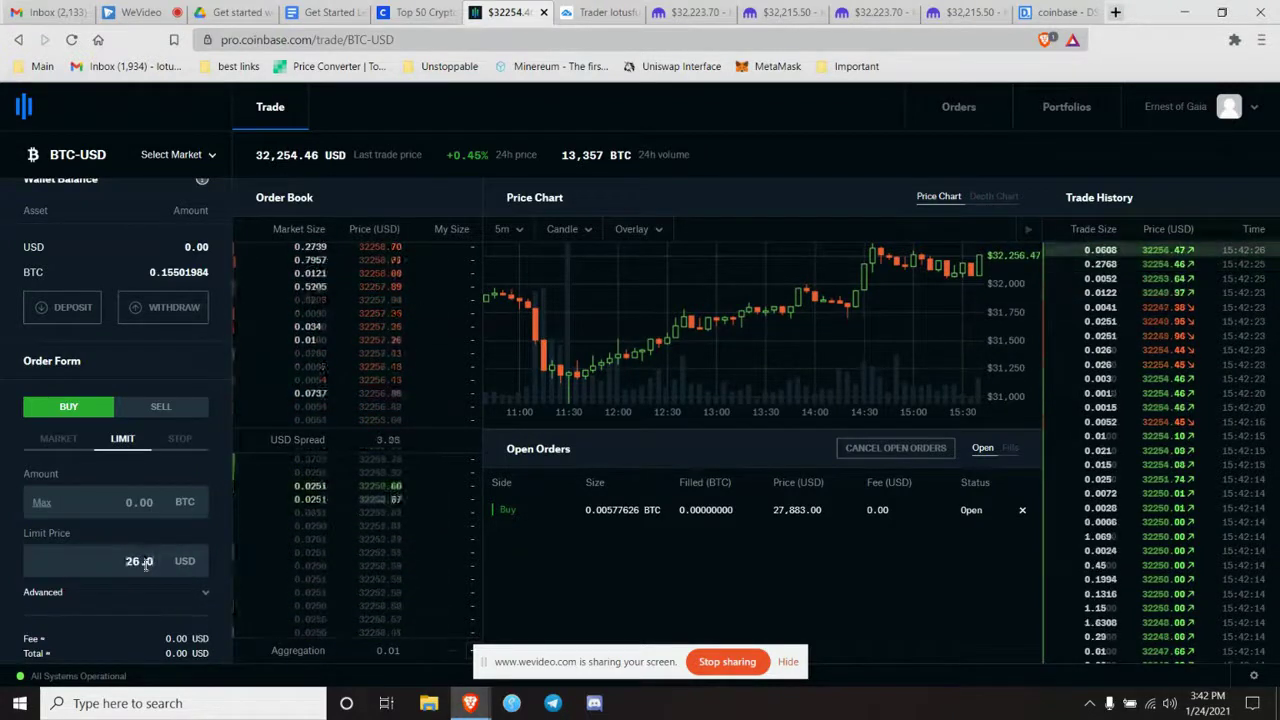
key(BackSpace)
key(BackSpace)
key(BackSpace)
key(BackSpace)
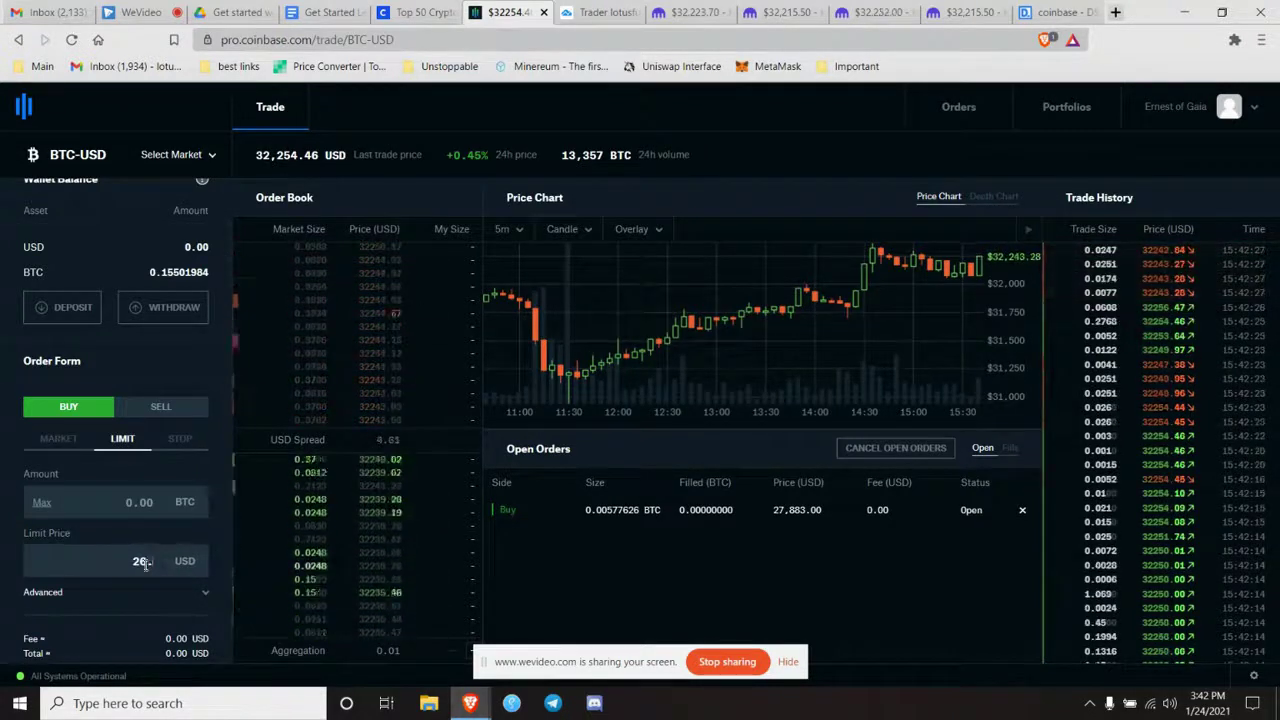
text(6000)
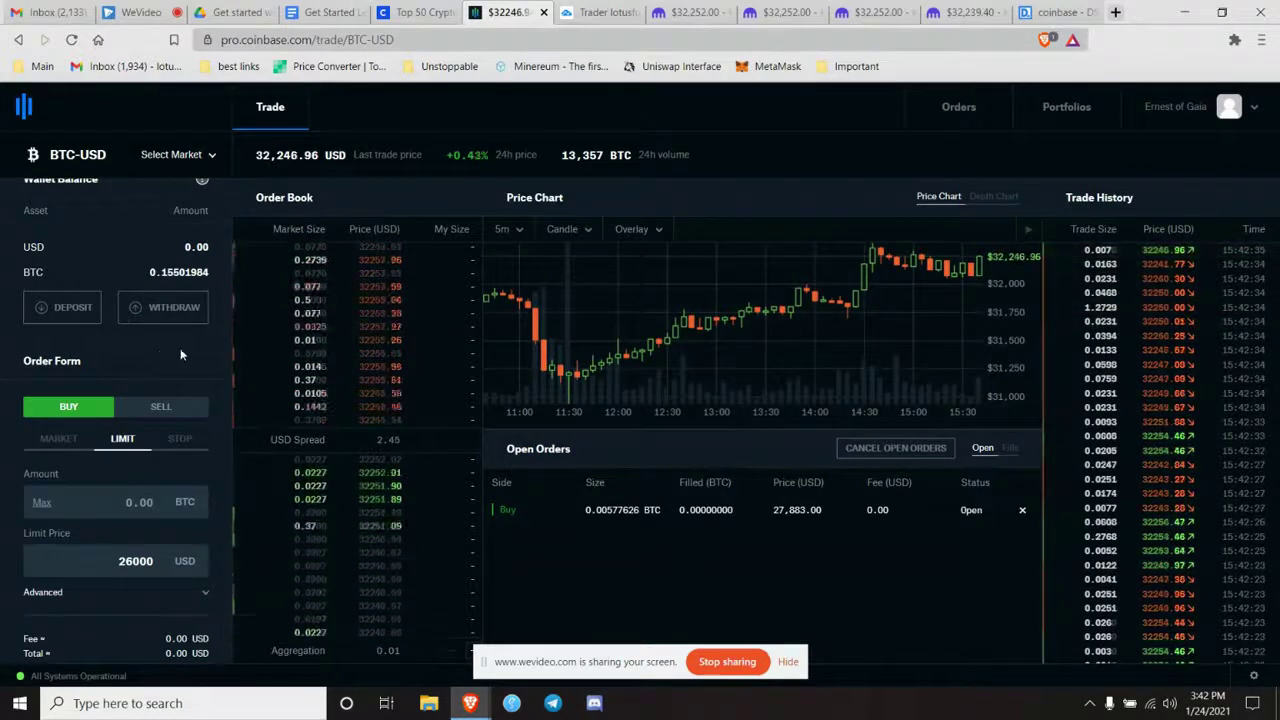
scroll(210, 350, down, 2)
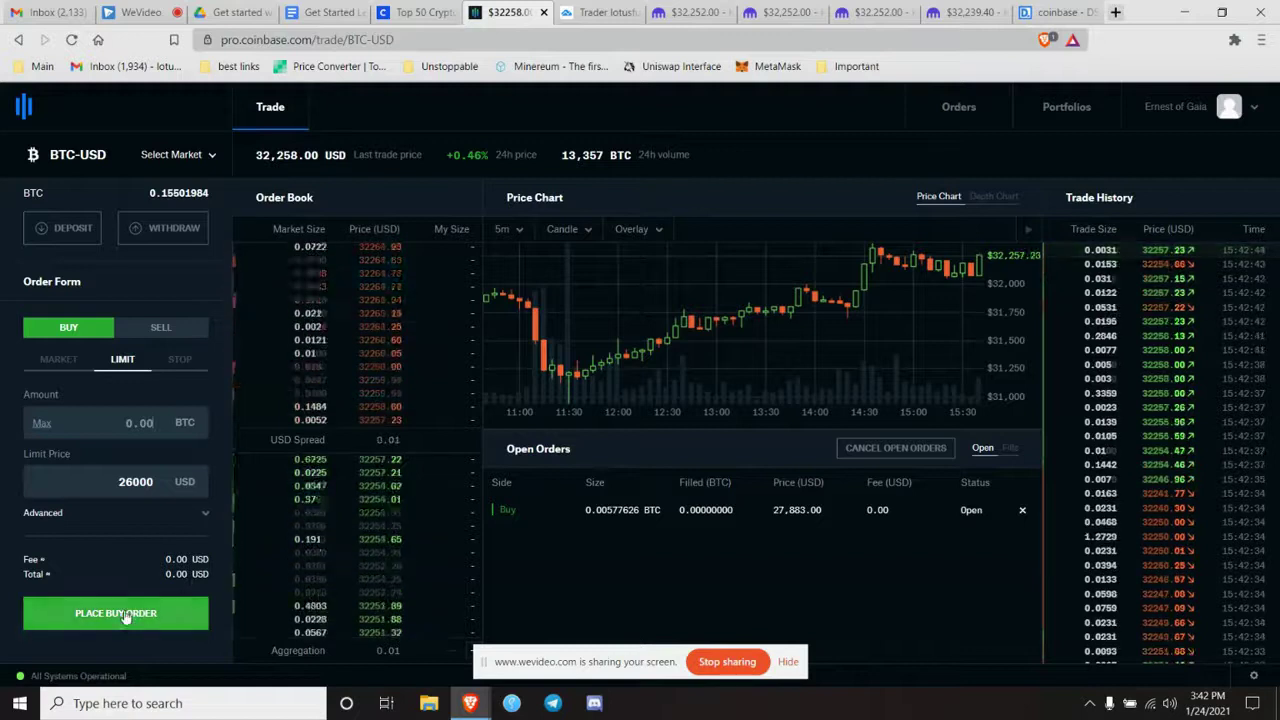
scroll(224, 526, up, 1)
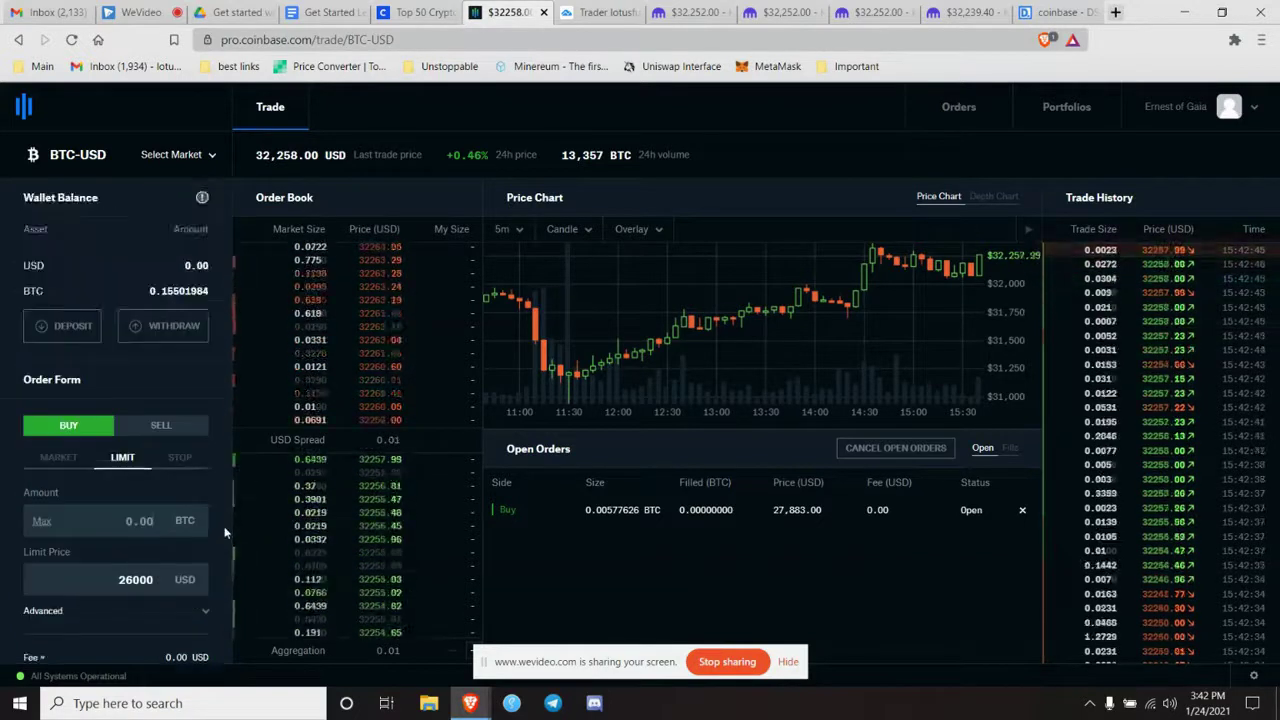
Step: Switch the order form to Sell and open the ETH-BTC market from the BTC trading pairs
click(164, 426)
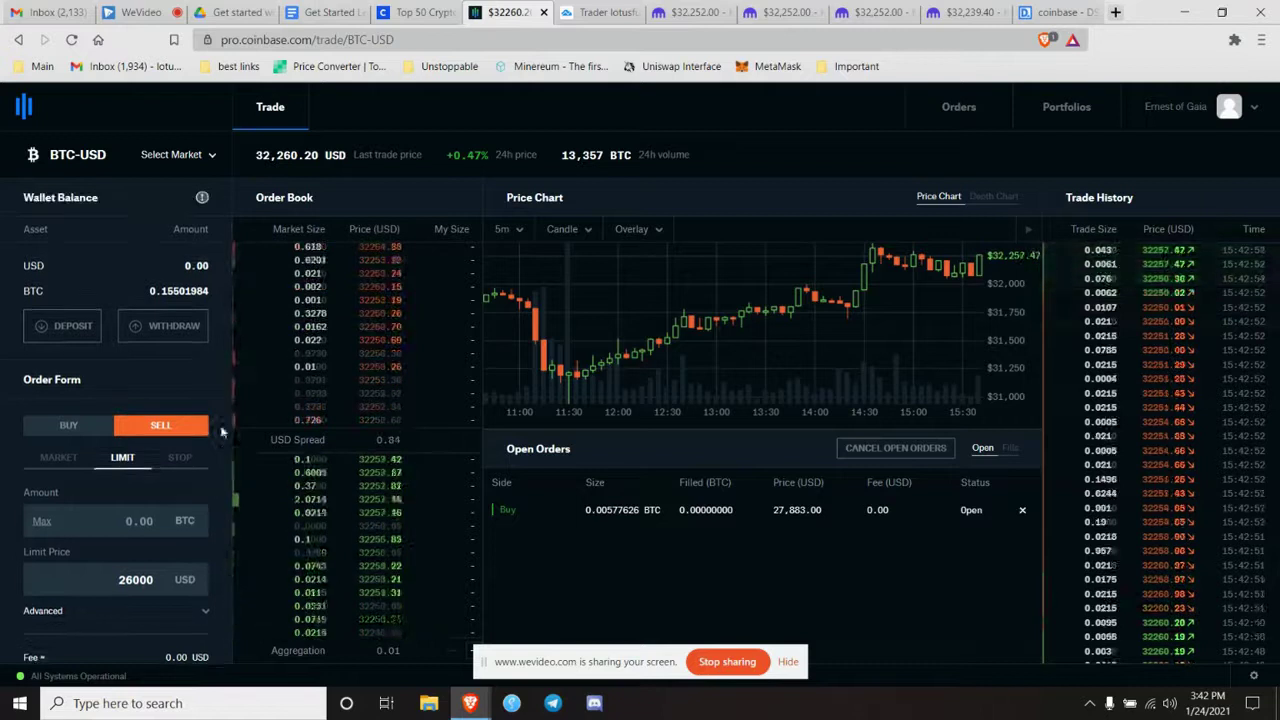
click(80, 158)
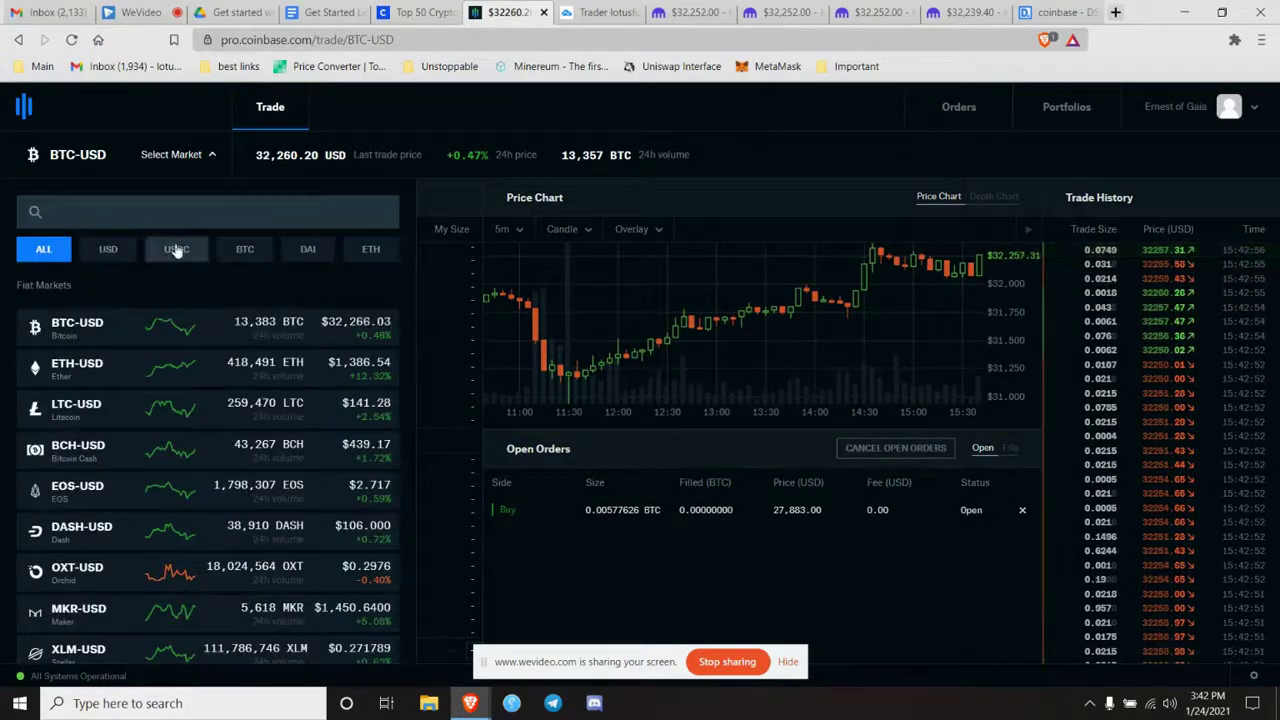
click(243, 250)
click(74, 336)
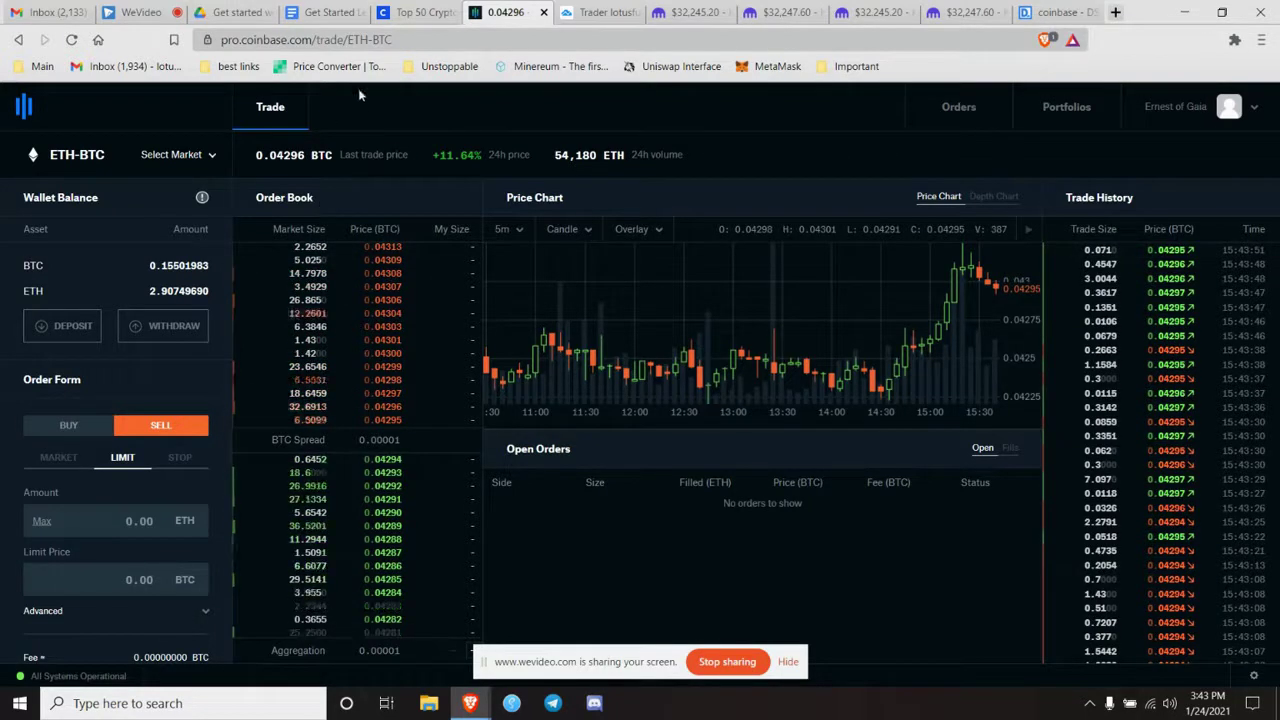
Step: Switch to the Get Started Learning document and read the notes on Coinbase Pro, Kraken and studying blockchain technology
click(318, 13)
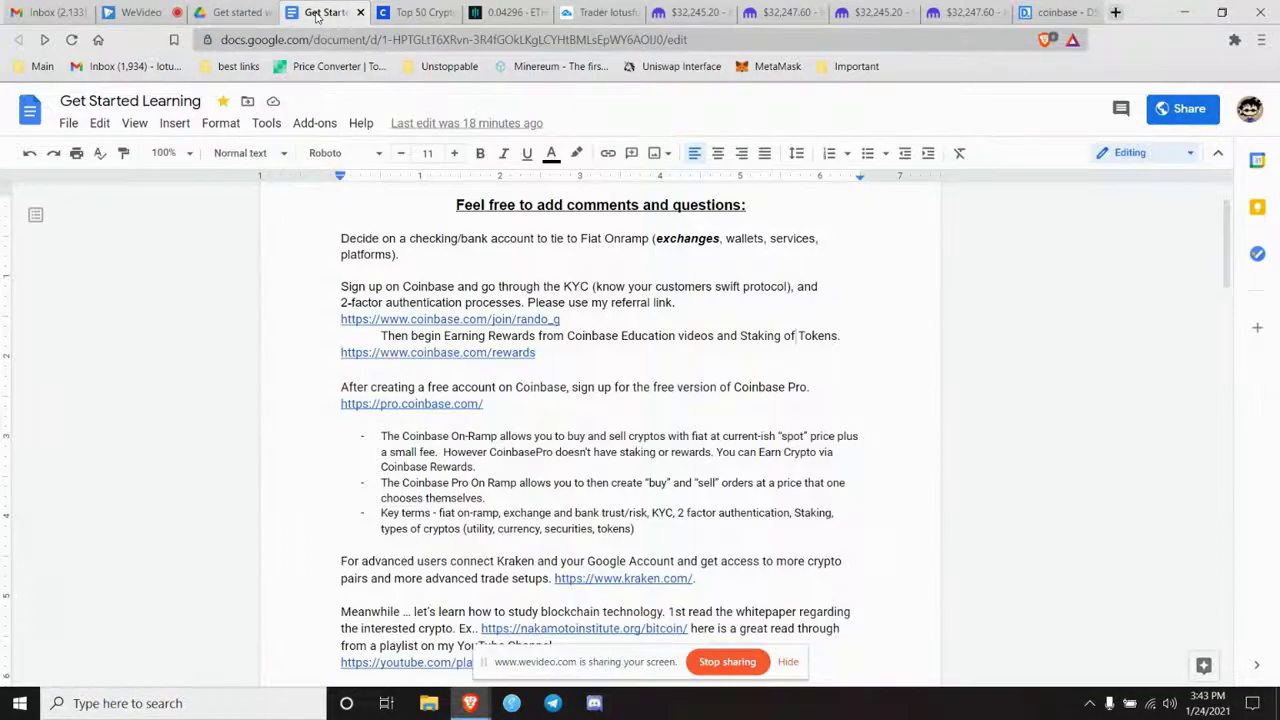
scroll(304, 333, down, 1)
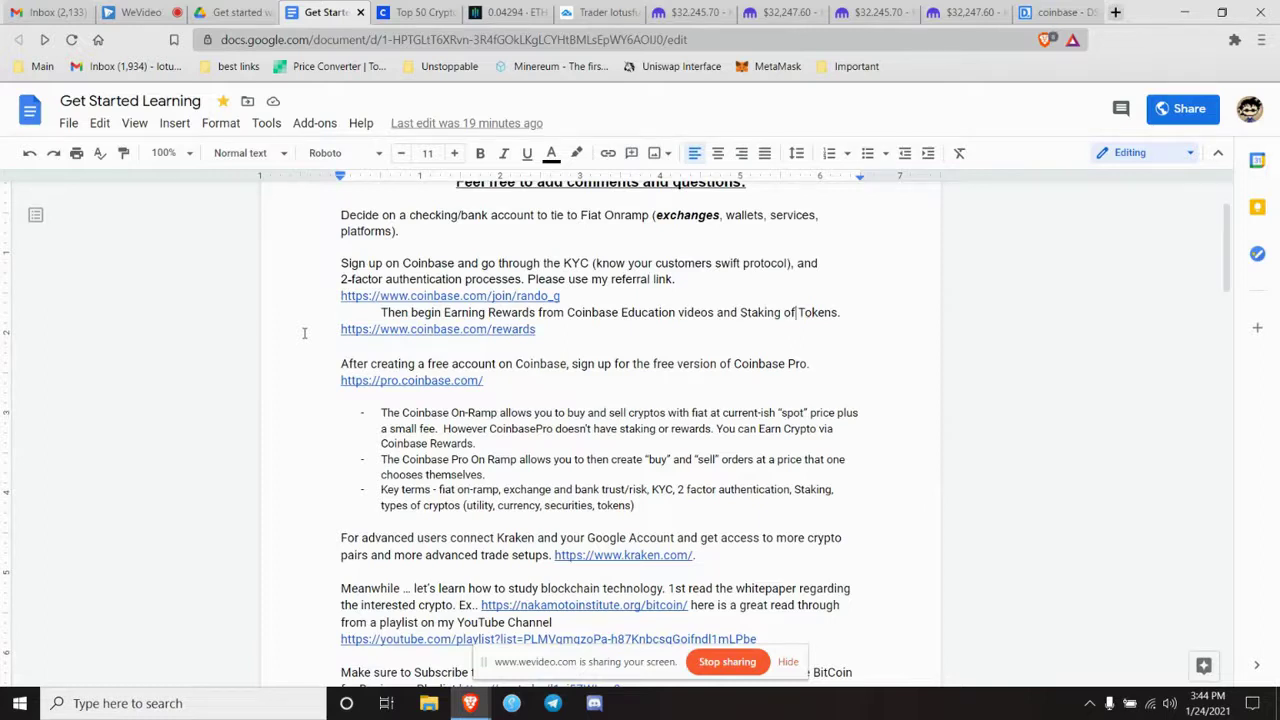
scroll(304, 333, down, 3)
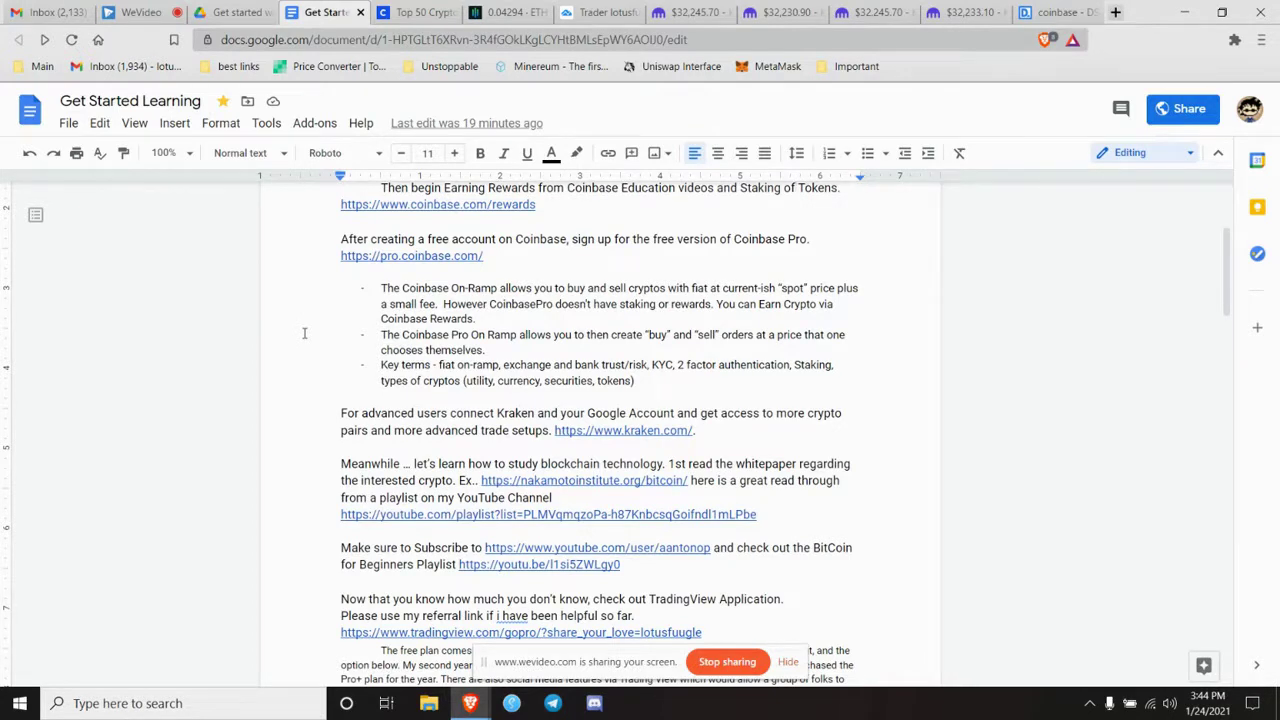
scroll(304, 333, down, 1)
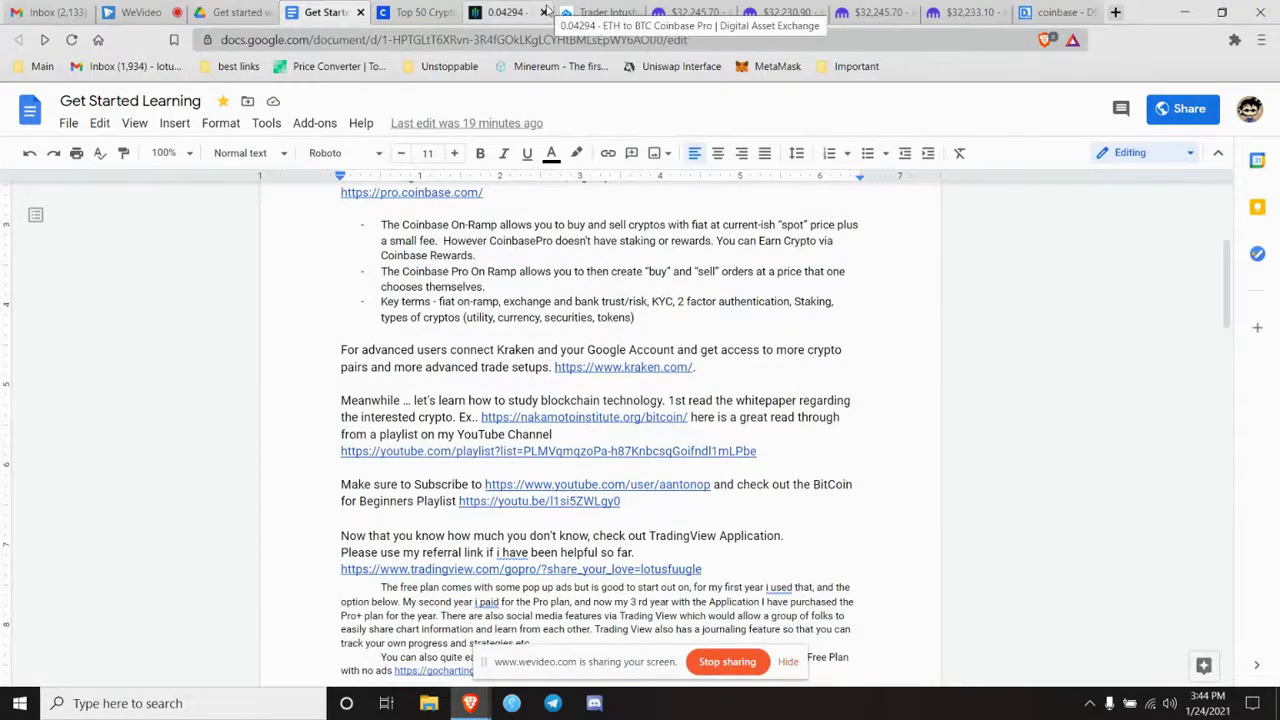
Step: Switch to Kraken's trade page and review the account setup progress and asset balances
click(677, 14)
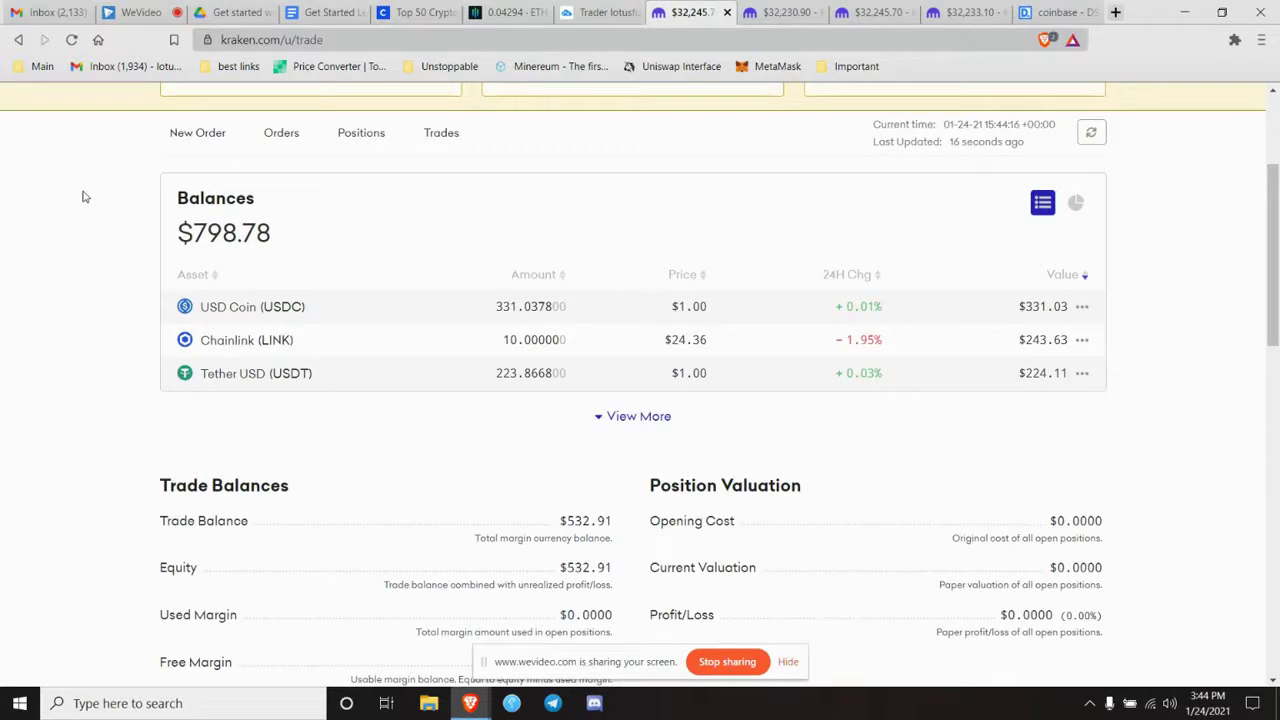
scroll(84, 197, up, 1)
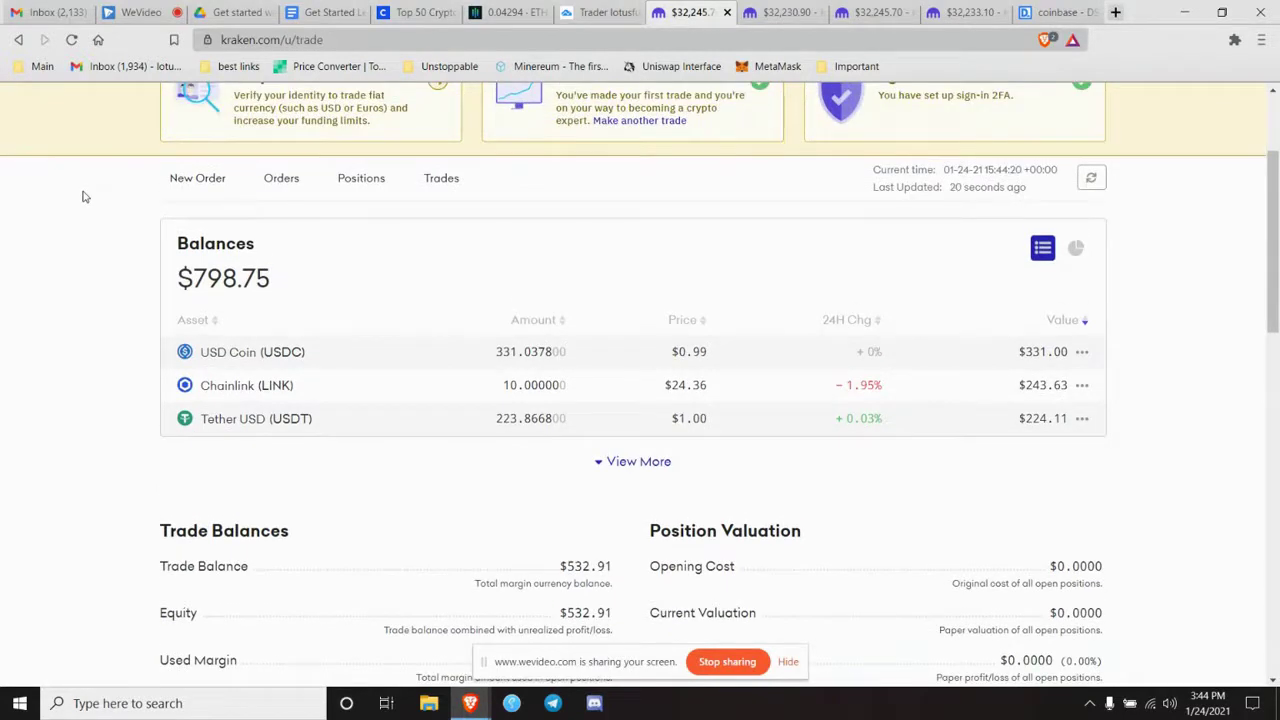
scroll(84, 197, up, 2)
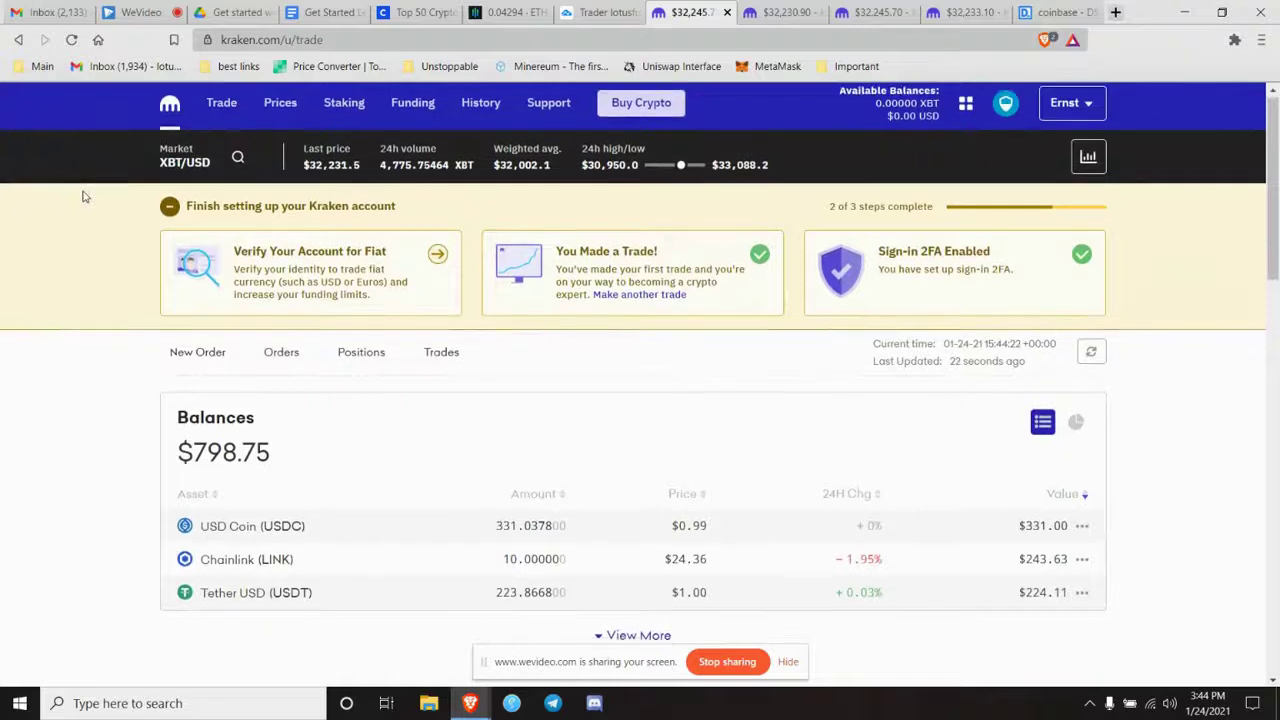
scroll(84, 197, down, 3)
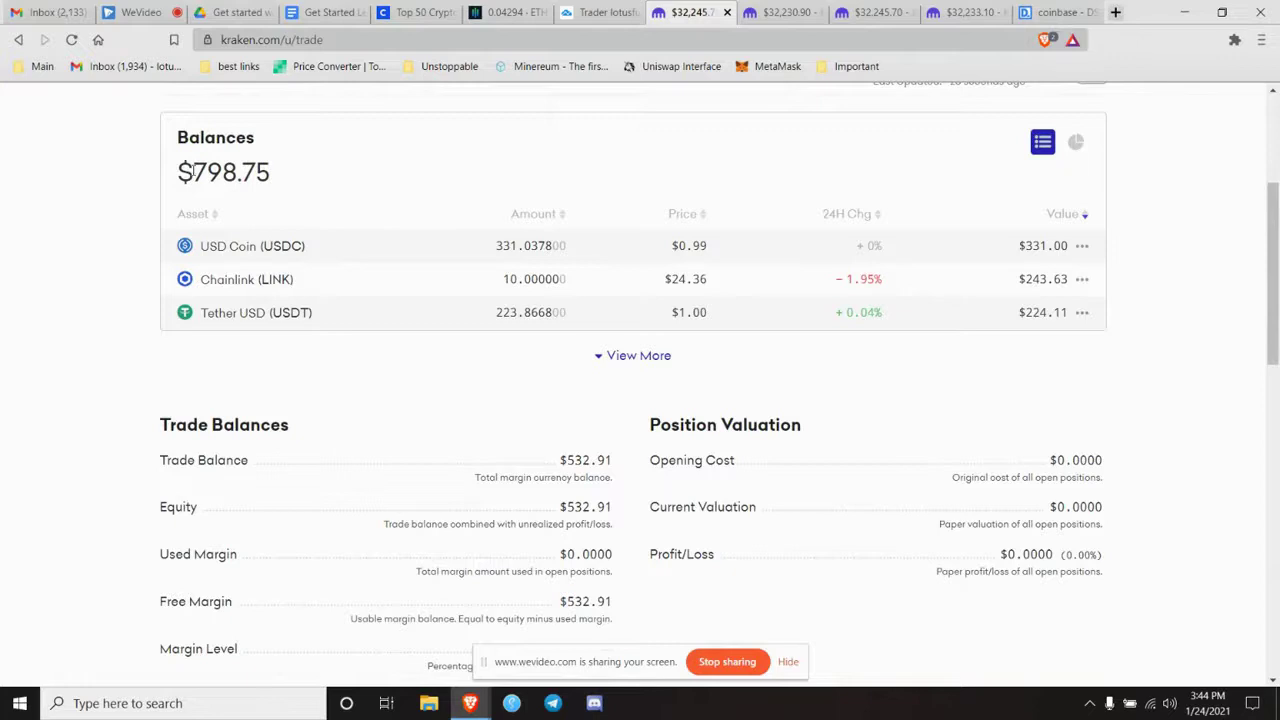
Step: Highlight Kraken's total balance, the USD Coin (USDC) asset name and the last digit of its price
drag(193, 172, 278, 181)
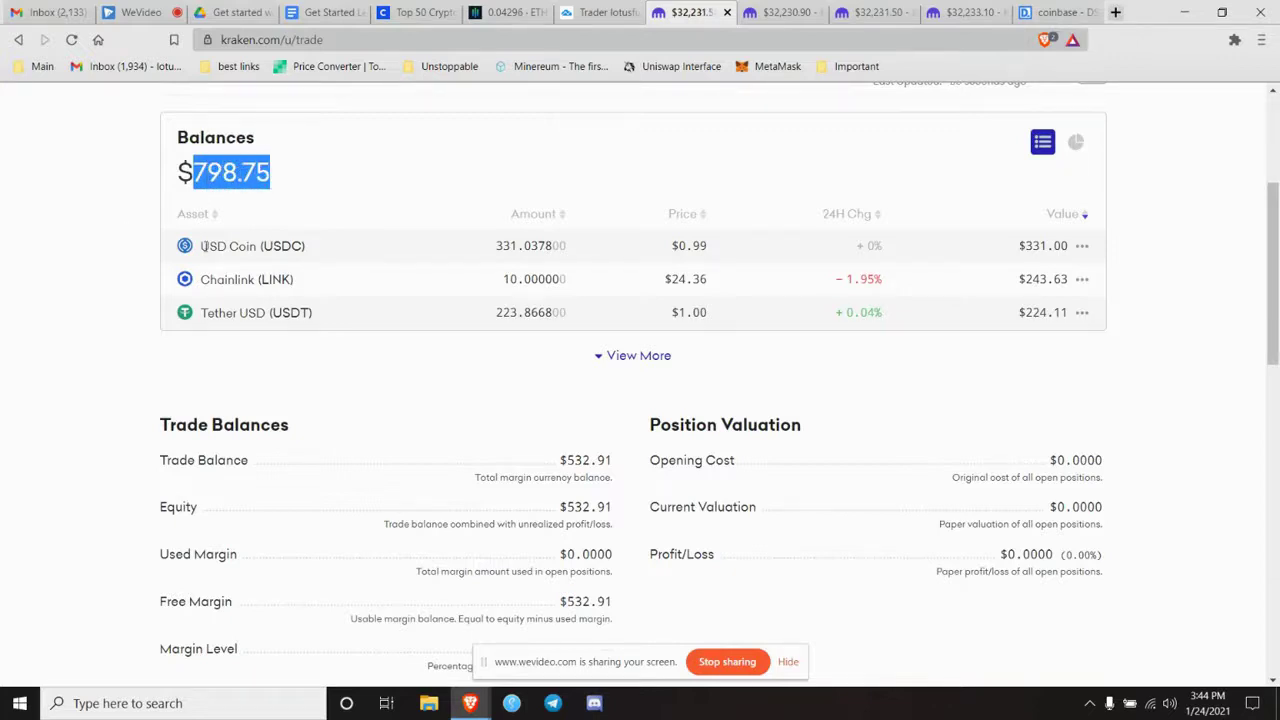
drag(203, 246, 318, 247)
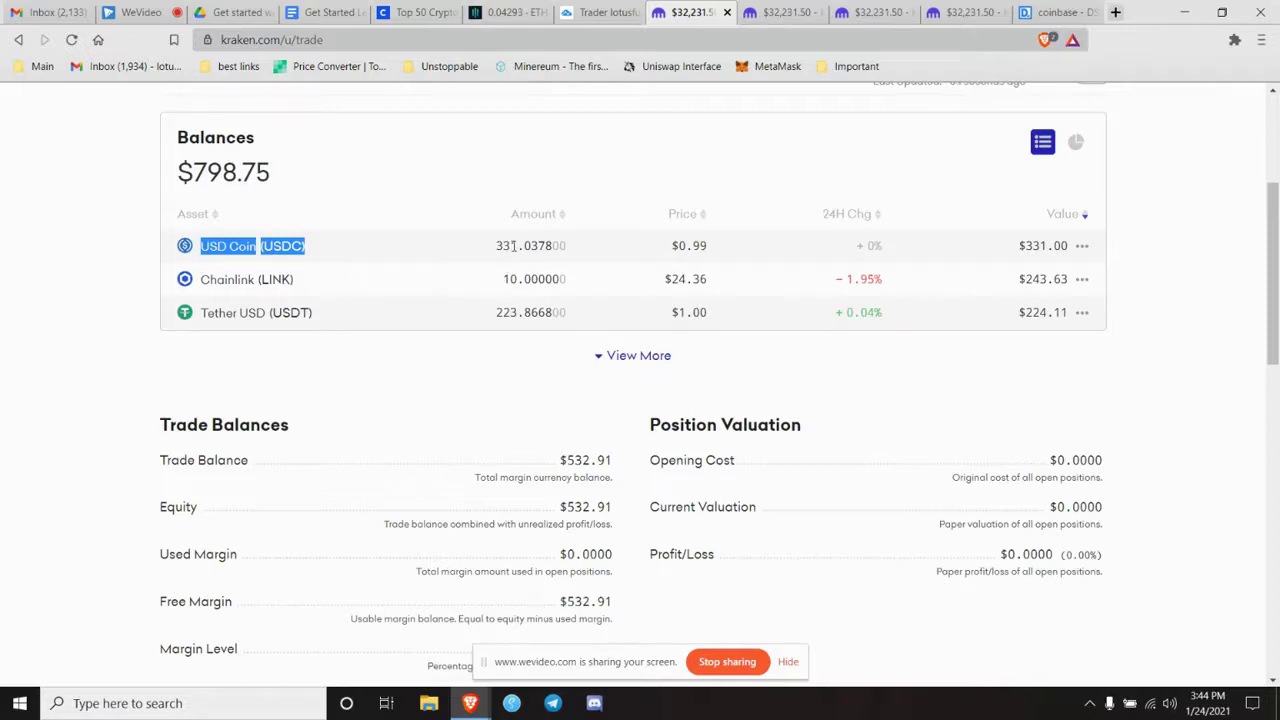
click(698, 246)
drag(698, 246, 706, 246)
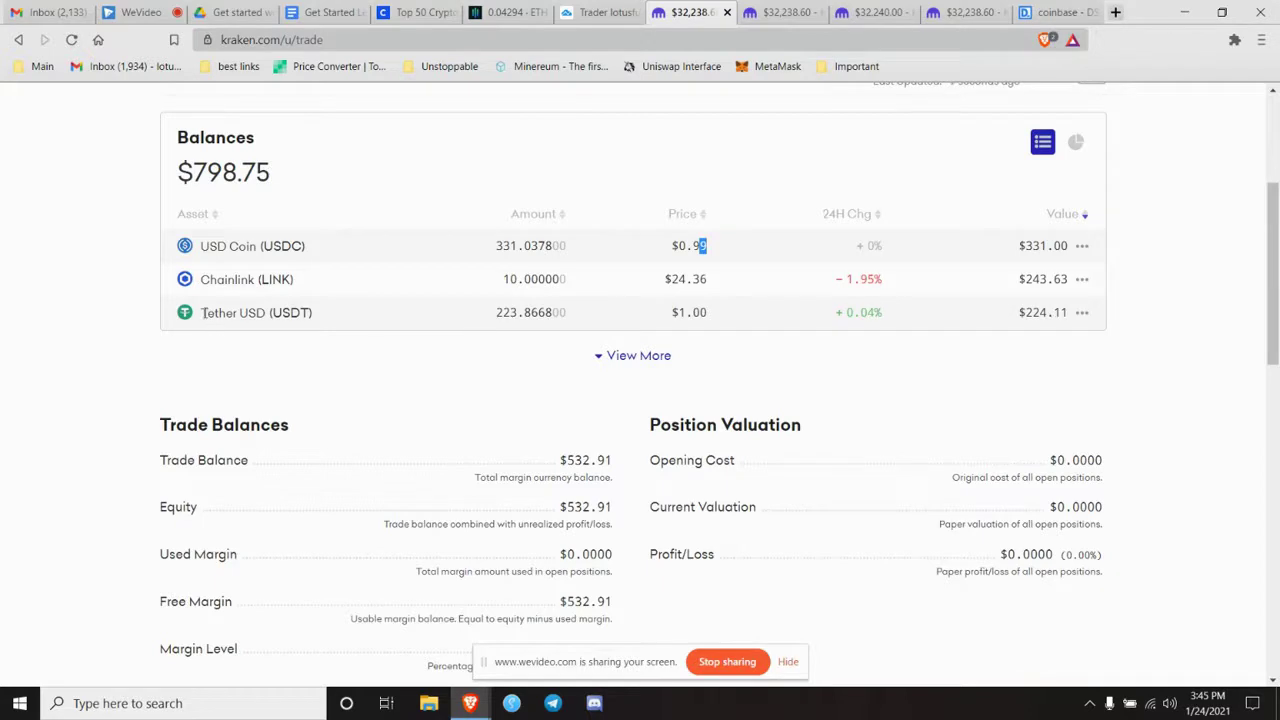
Step: Highlight the Tether USD (USDT) asset name and price in the balances, and highlight the Chainlink (LINK) price
drag(201, 314, 314, 320)
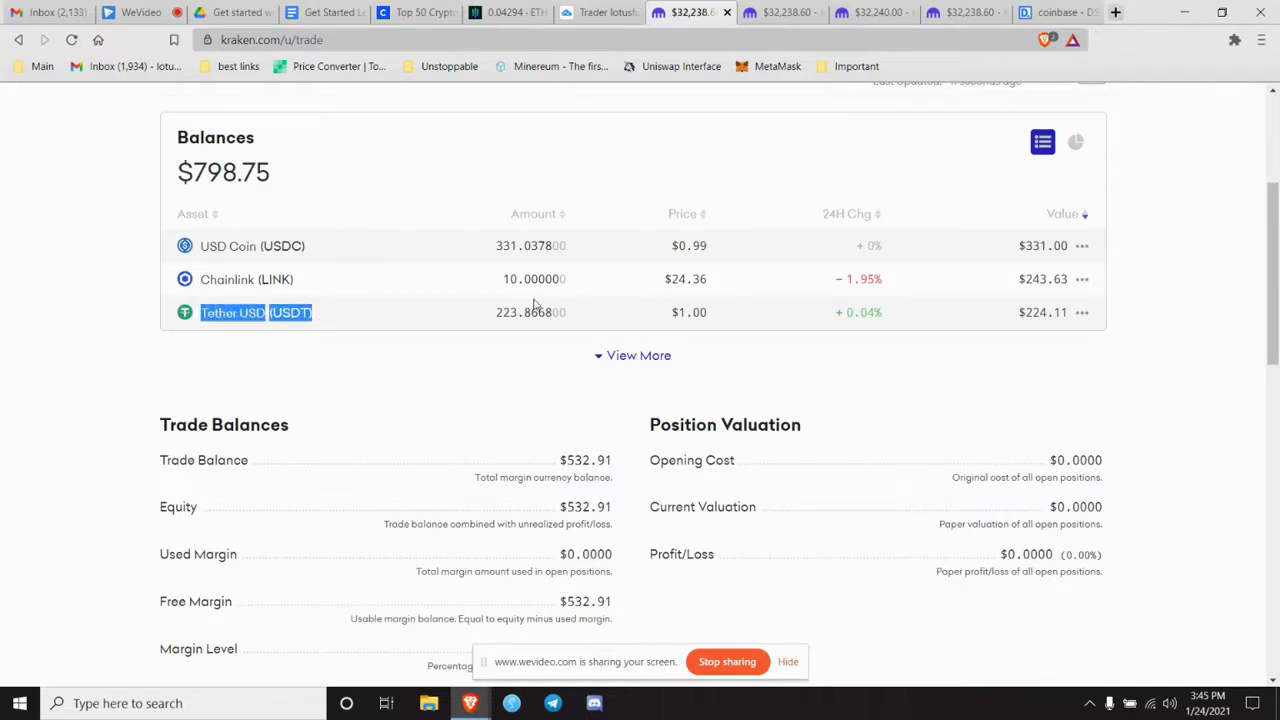
drag(668, 315, 714, 316)
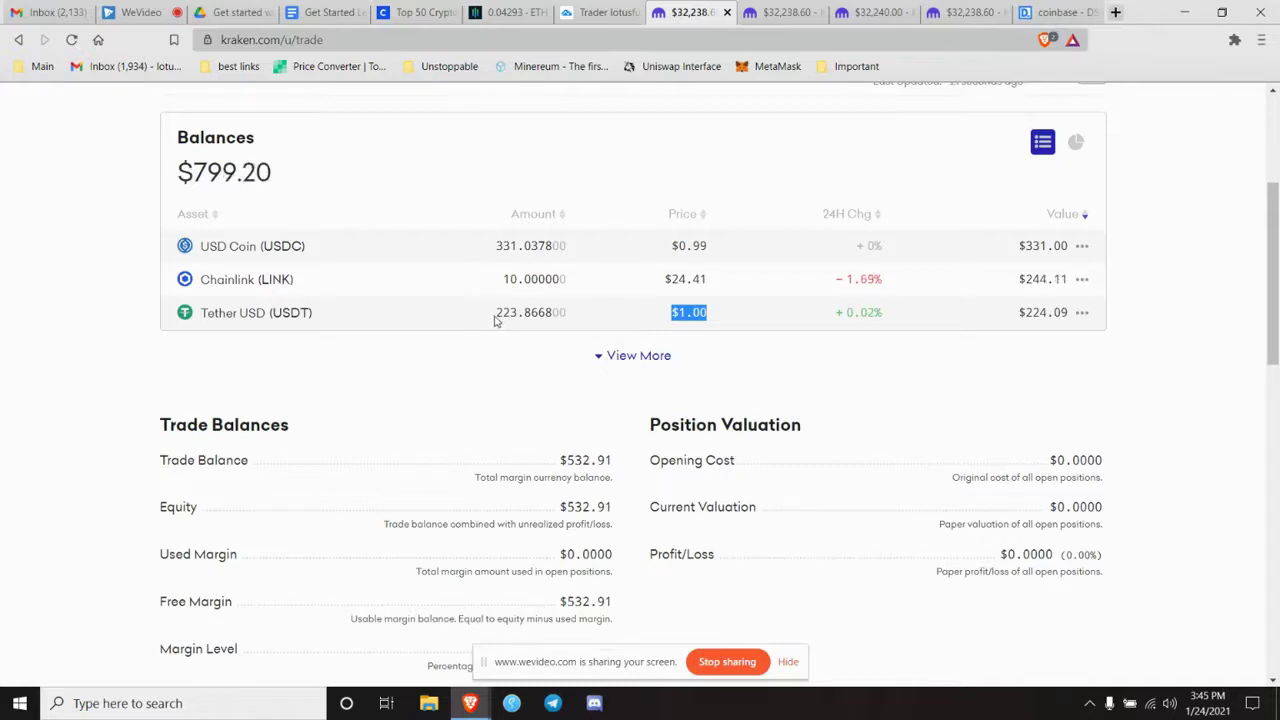
click(506, 279)
drag(506, 279, 723, 287)
click(672, 279)
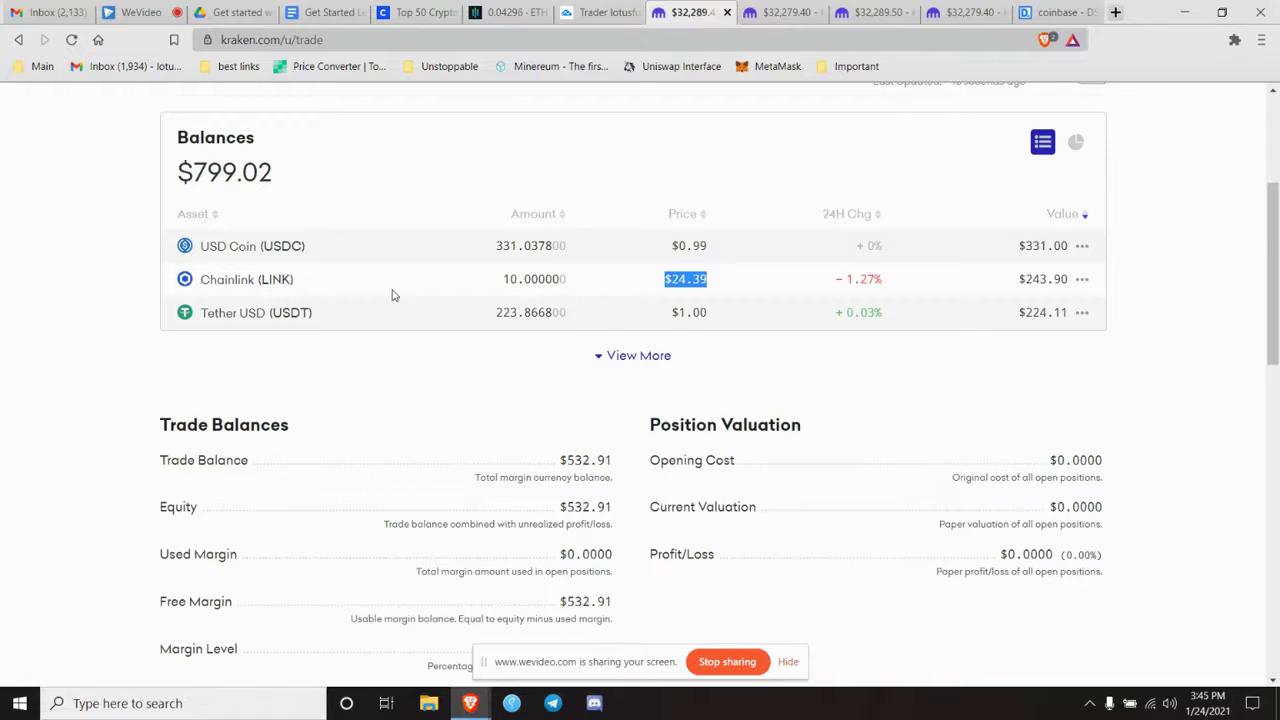
scroll(128, 259, up, 3)
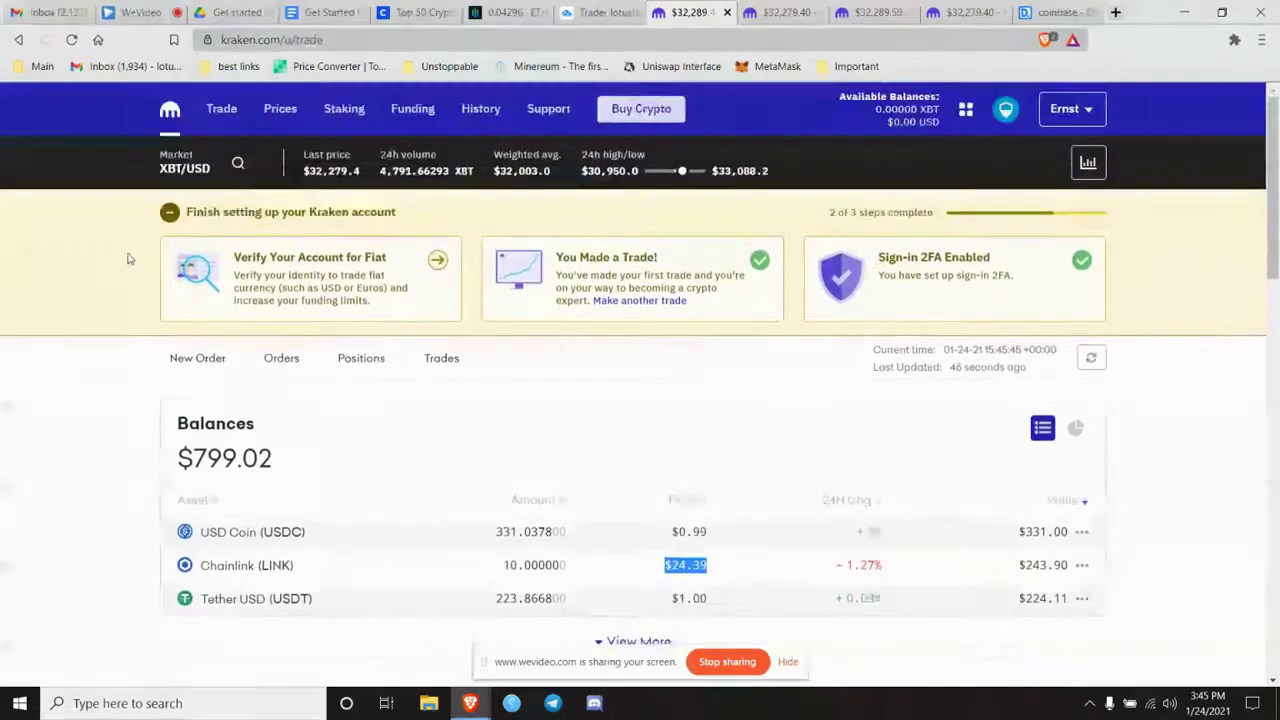
Step: Open Kraken's Simple new-order form, set it to Sell, and switch the price type to Market and back to Limit
click(773, 13)
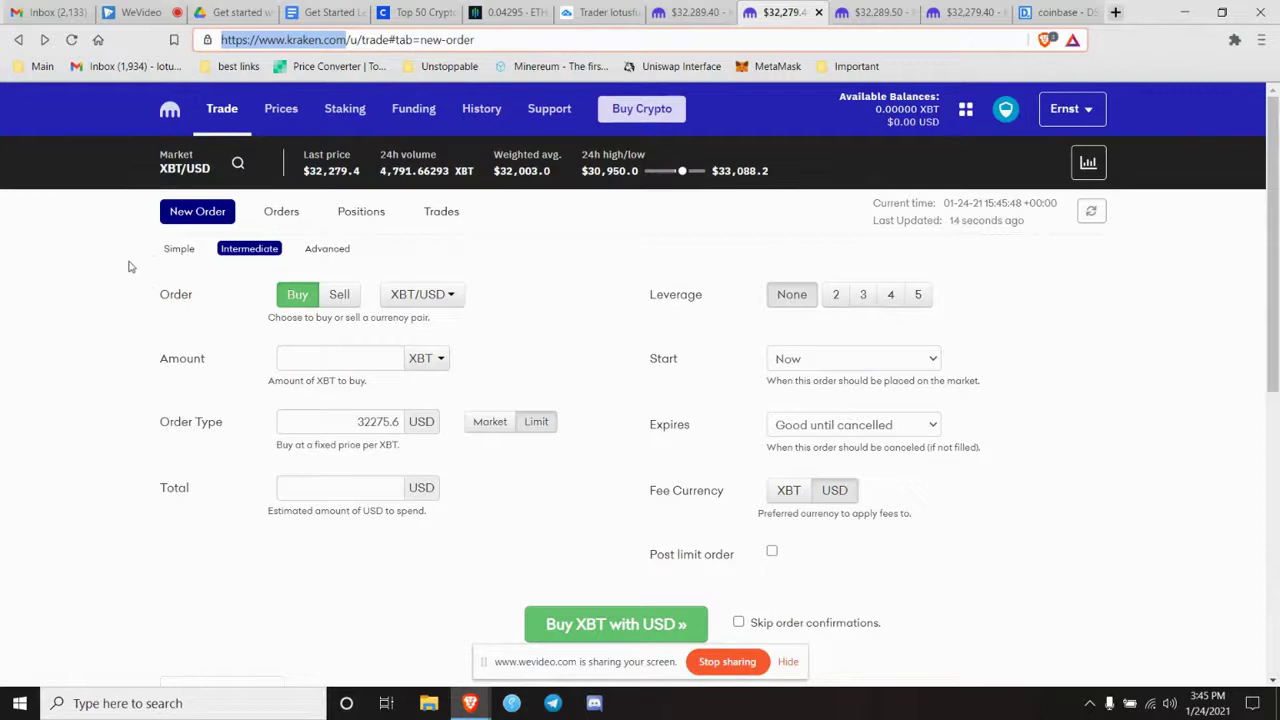
click(180, 250)
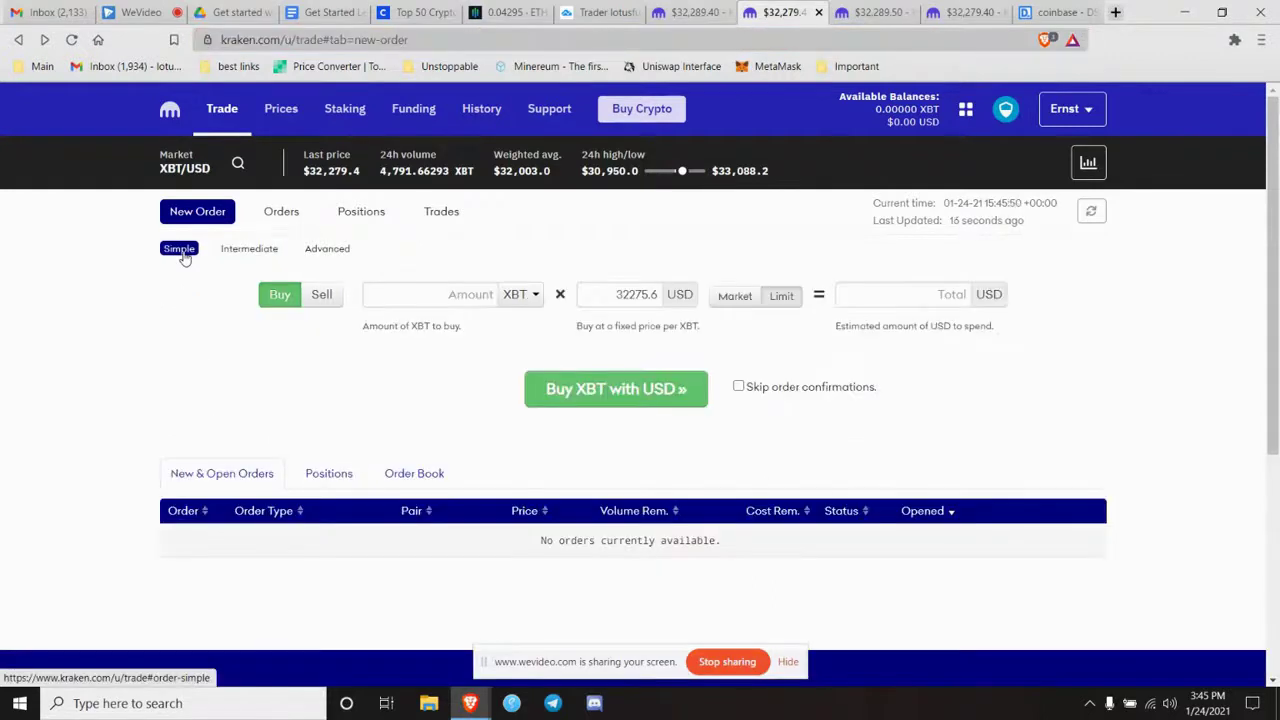
click(323, 296)
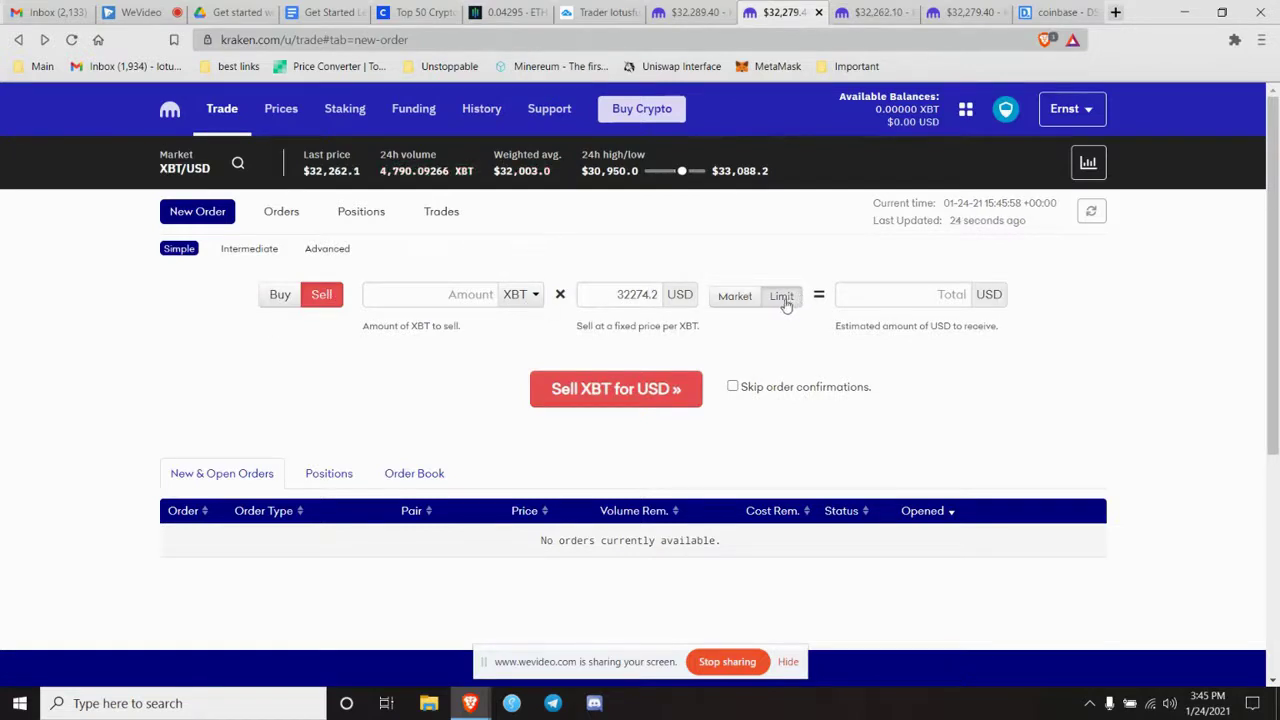
click(737, 296)
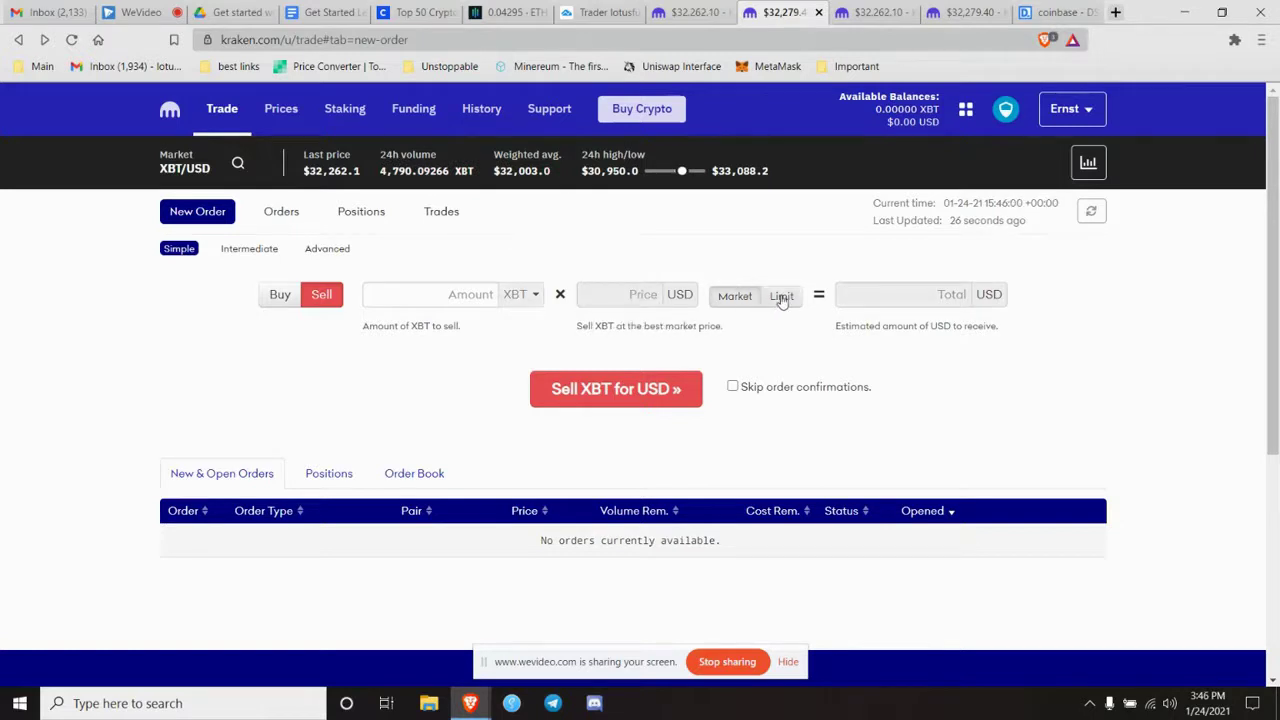
click(782, 297)
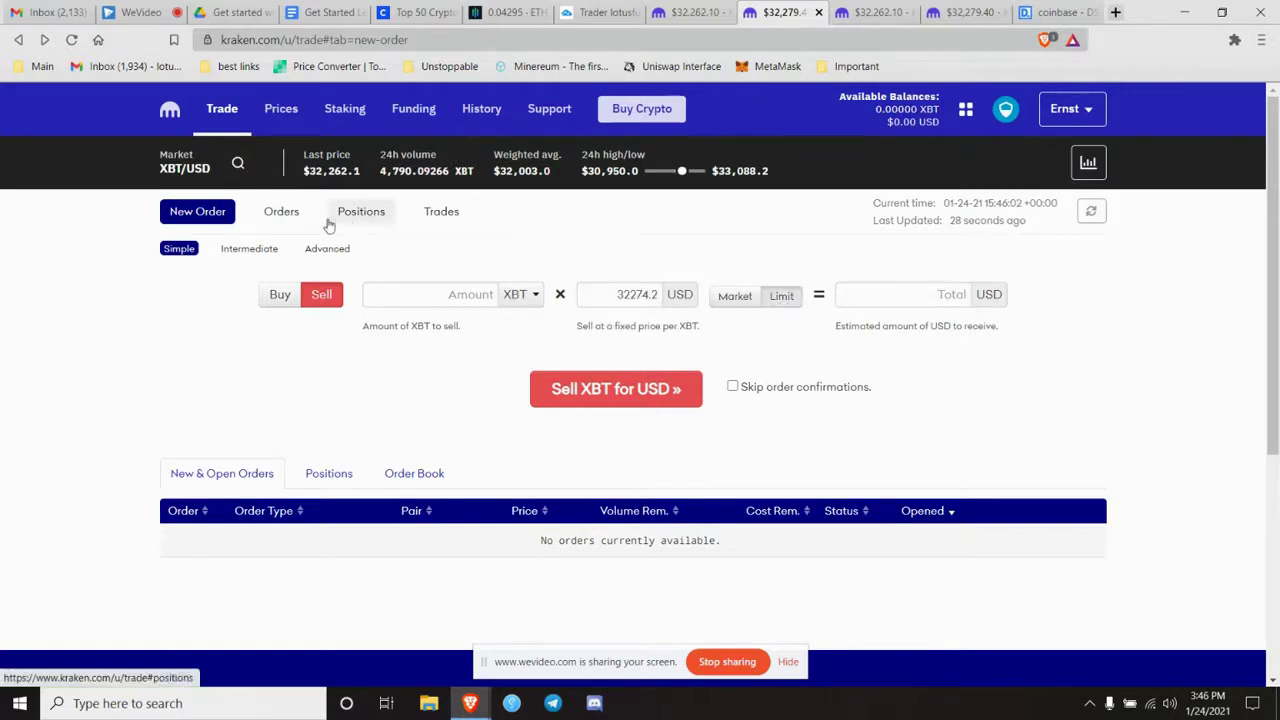
Step: Show the Intermediate order form and review its expiry options without changing the selection
click(249, 252)
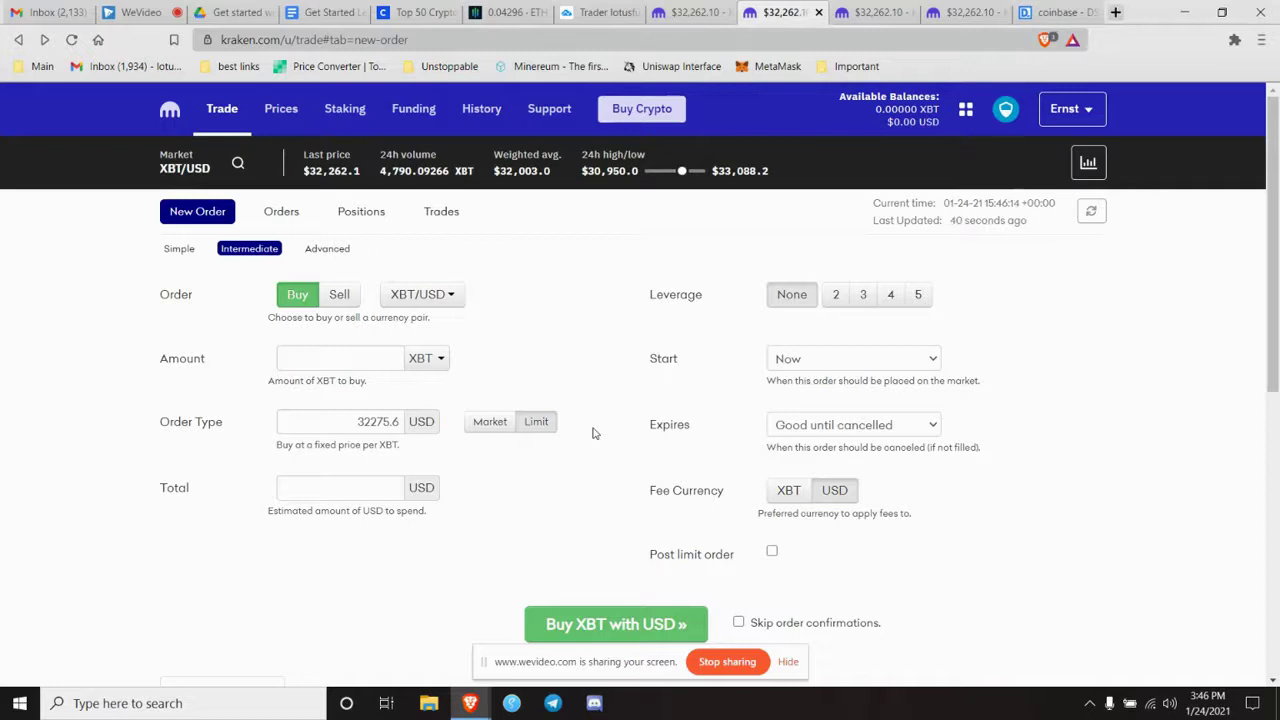
click(929, 430)
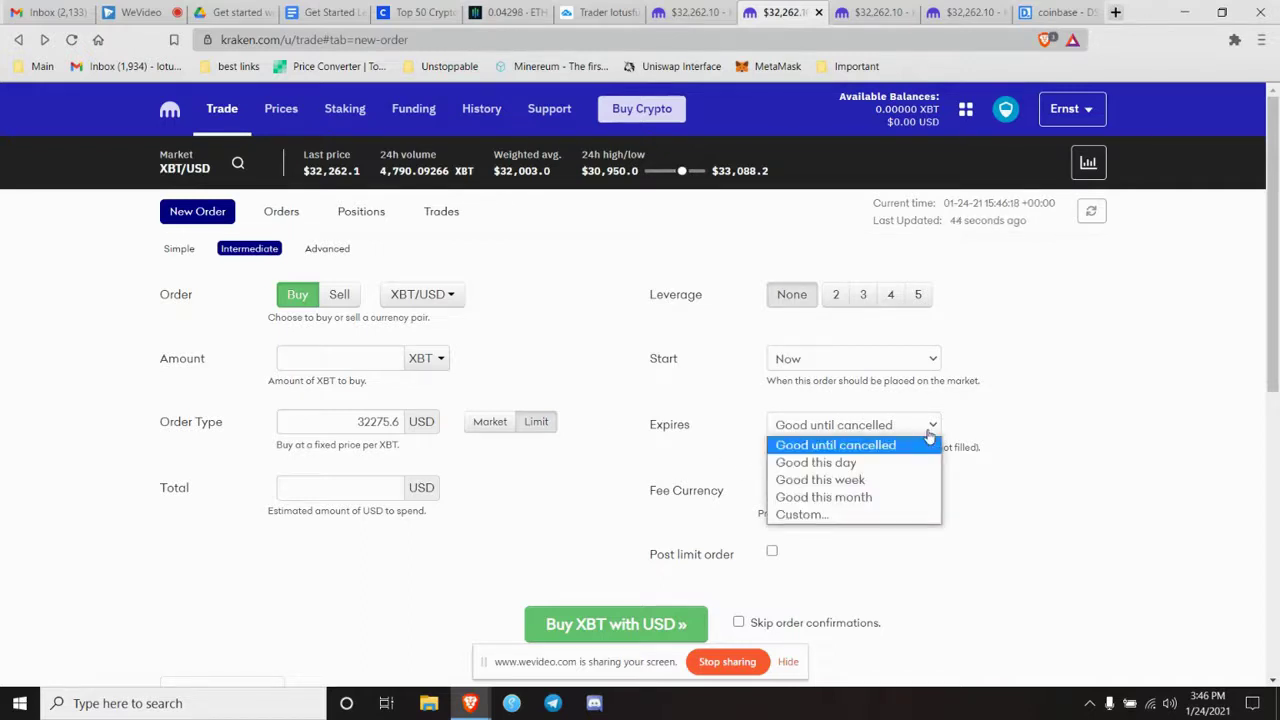
click(963, 491)
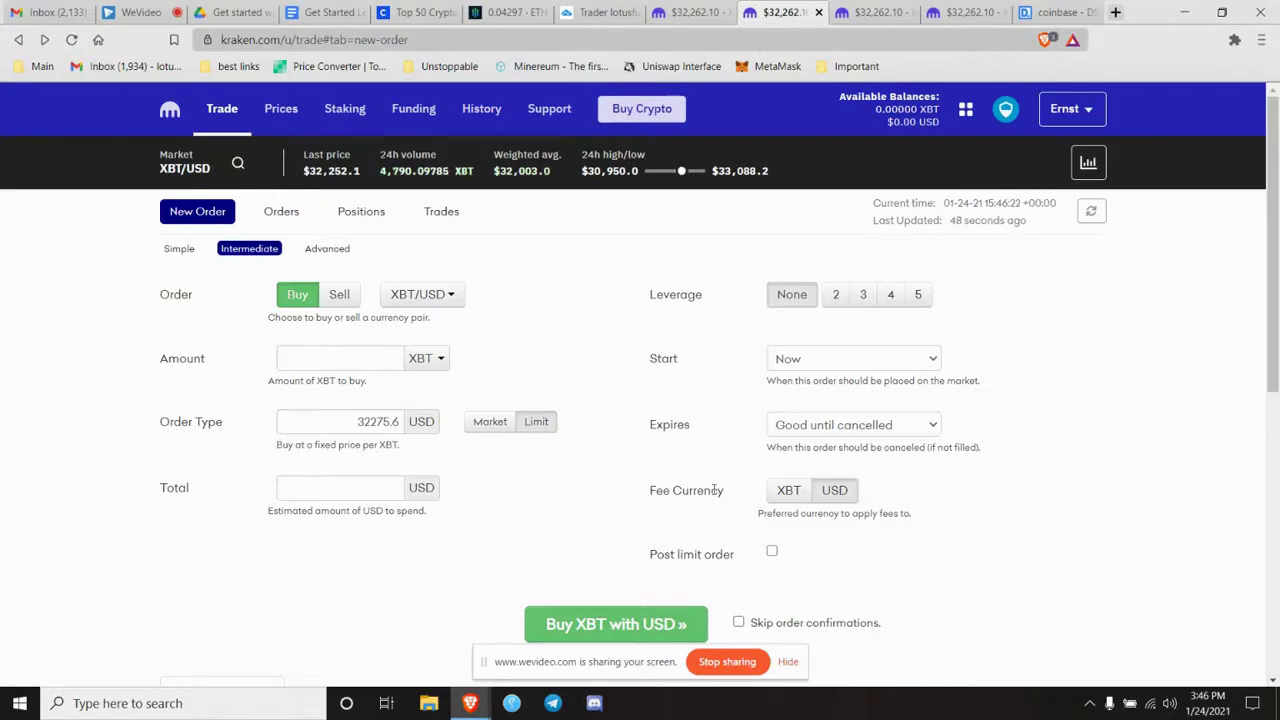
scroll(586, 564, down, 1)
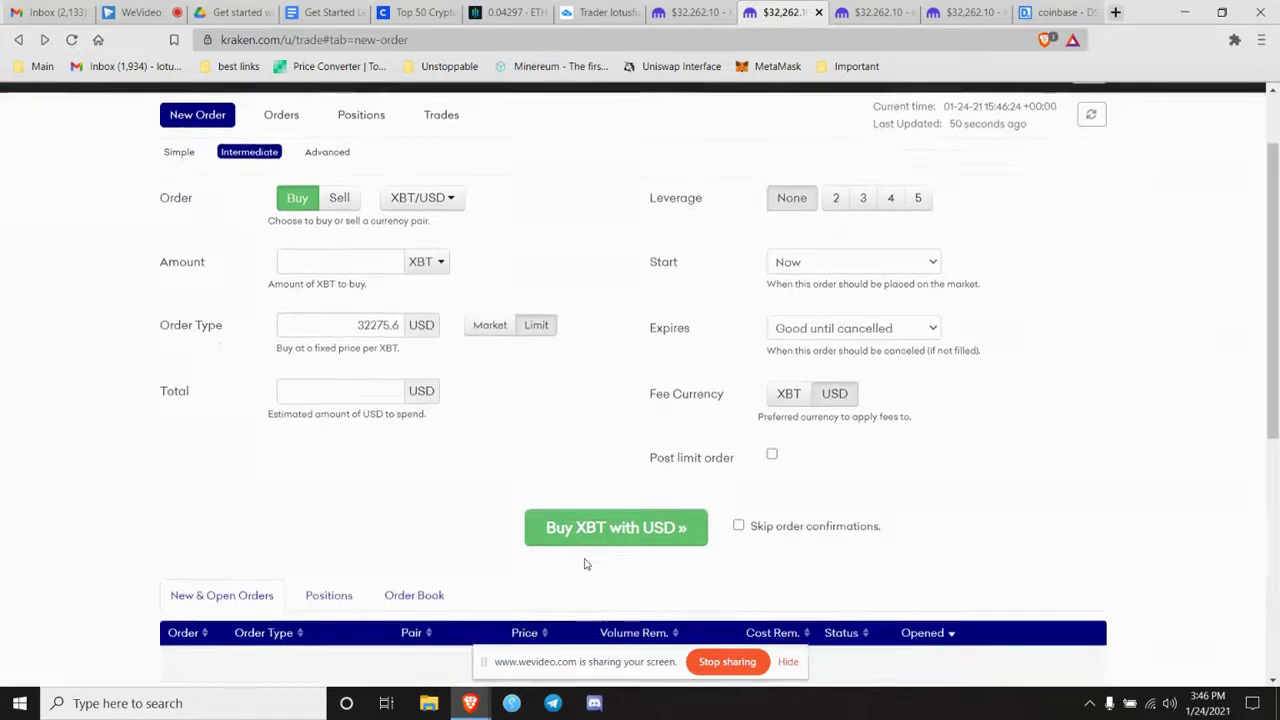
Step: Switch the order form to Advanced and review its Primary Order and Conditional Close settings
scroll(584, 561, up, 1)
click(330, 229)
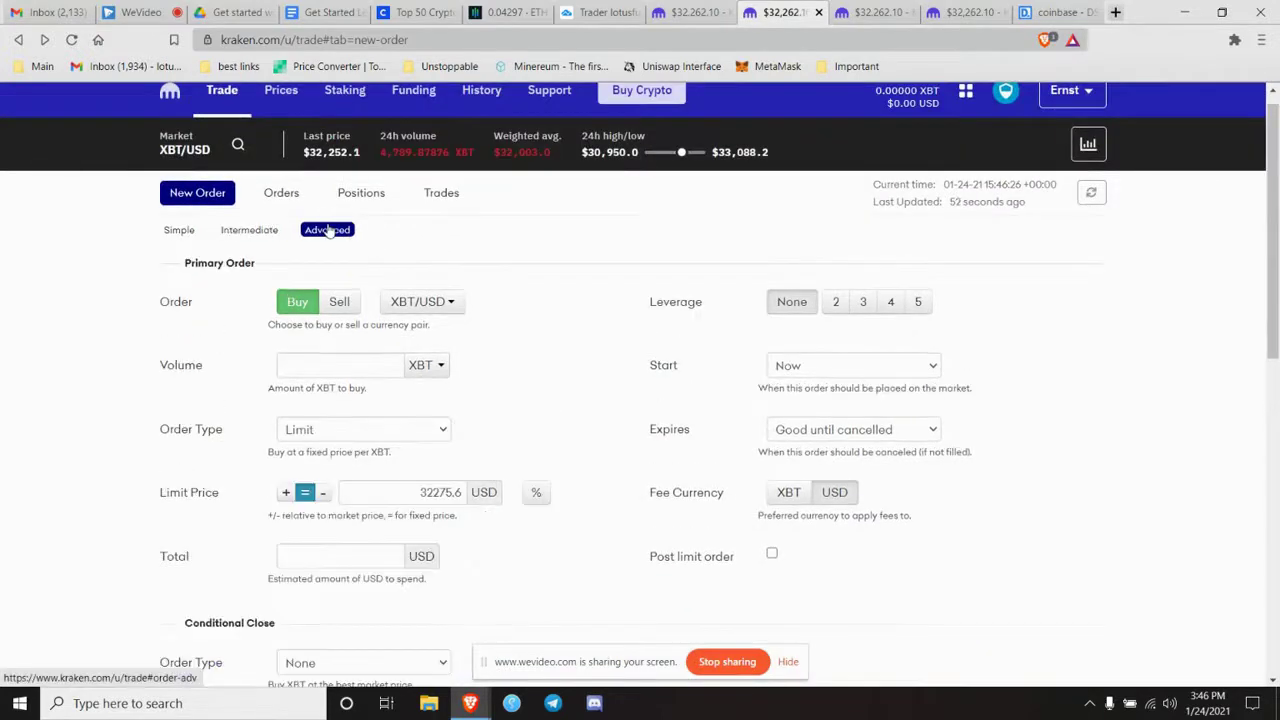
scroll(92, 458, down, 2)
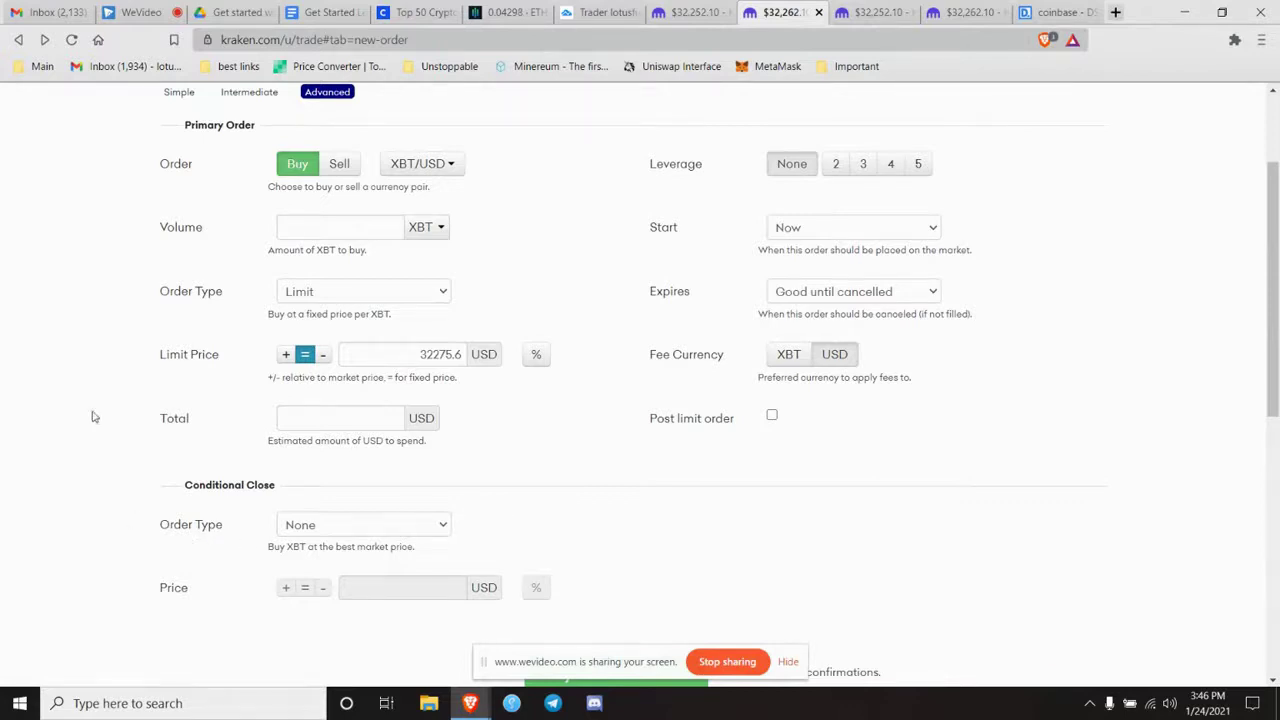
scroll(87, 401, up, 2)
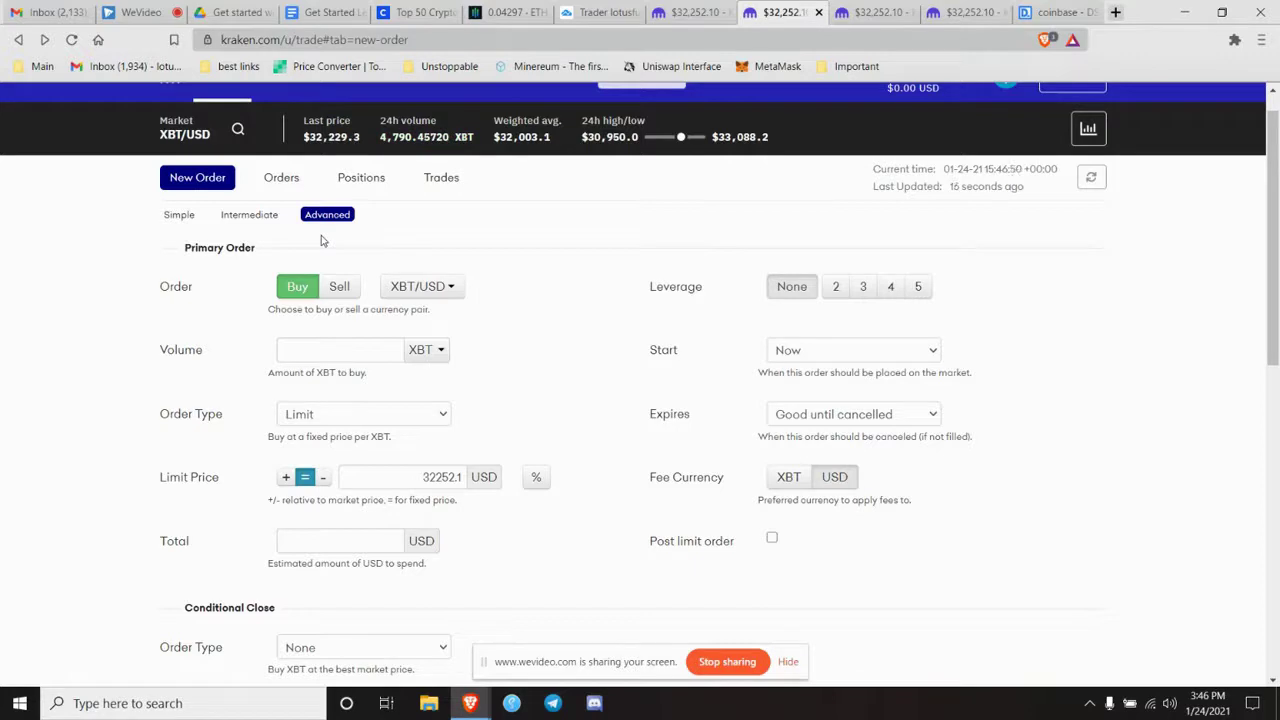
Step: View the Positions and Orders pages, and return to the new-order form
click(330, 179)
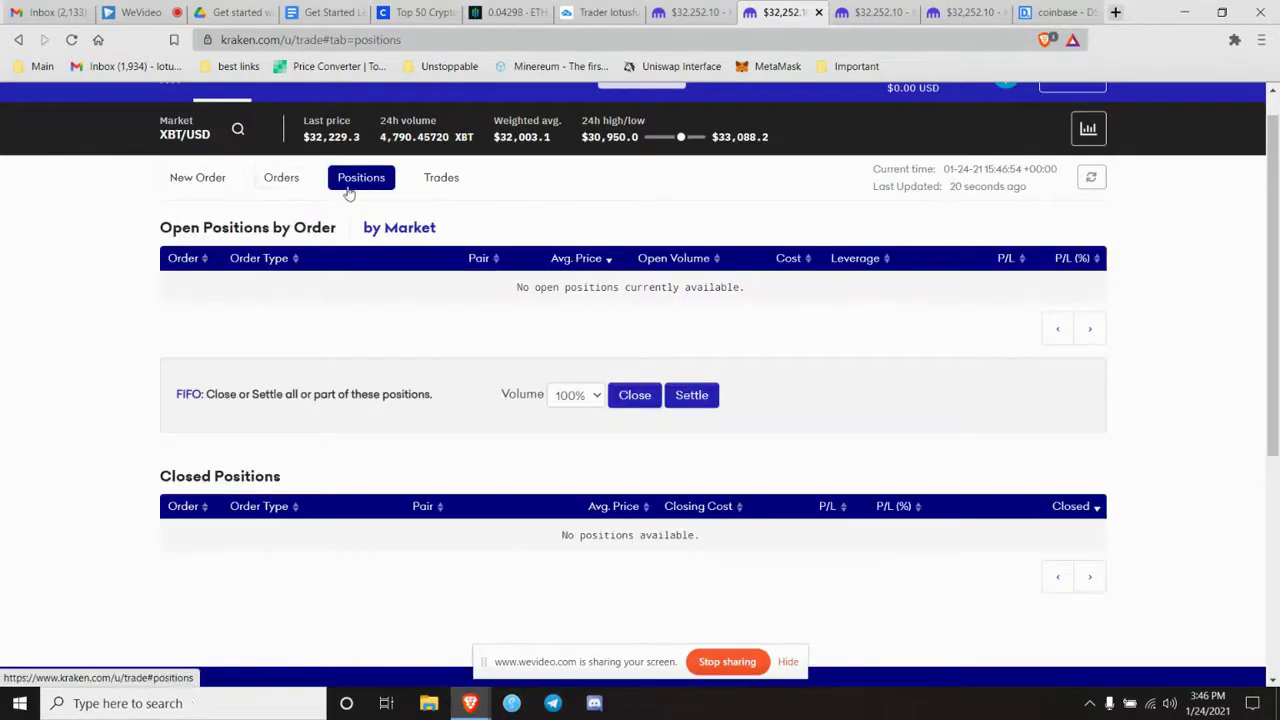
click(281, 179)
click(186, 177)
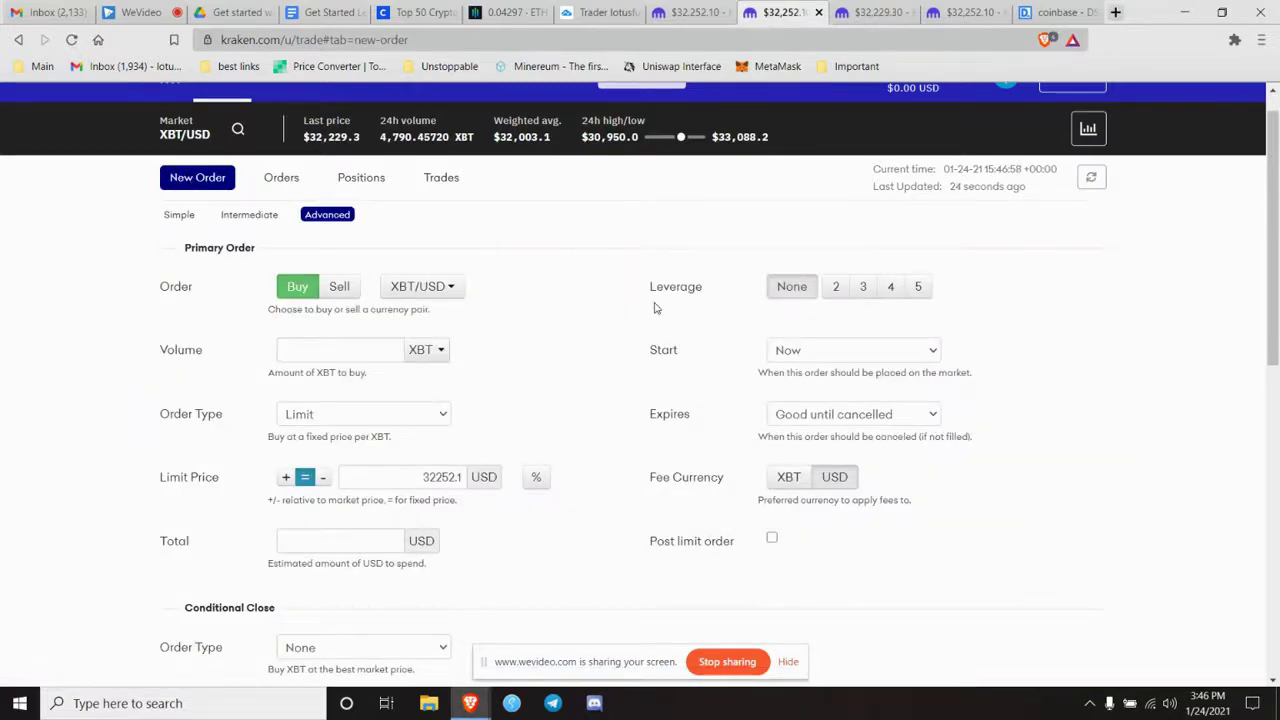
scroll(655, 308, up, 1)
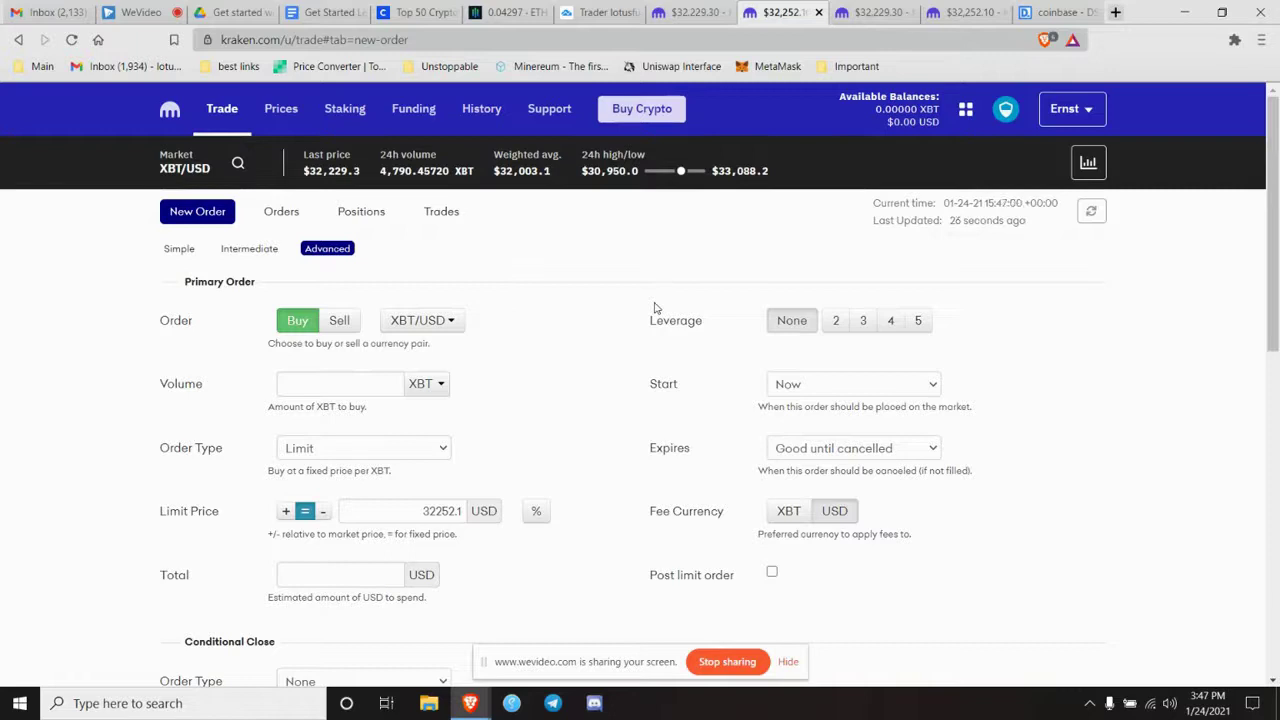
Step: Open Kraken's Staking page and sort the staked assets by total balance in descending order
click(340, 110)
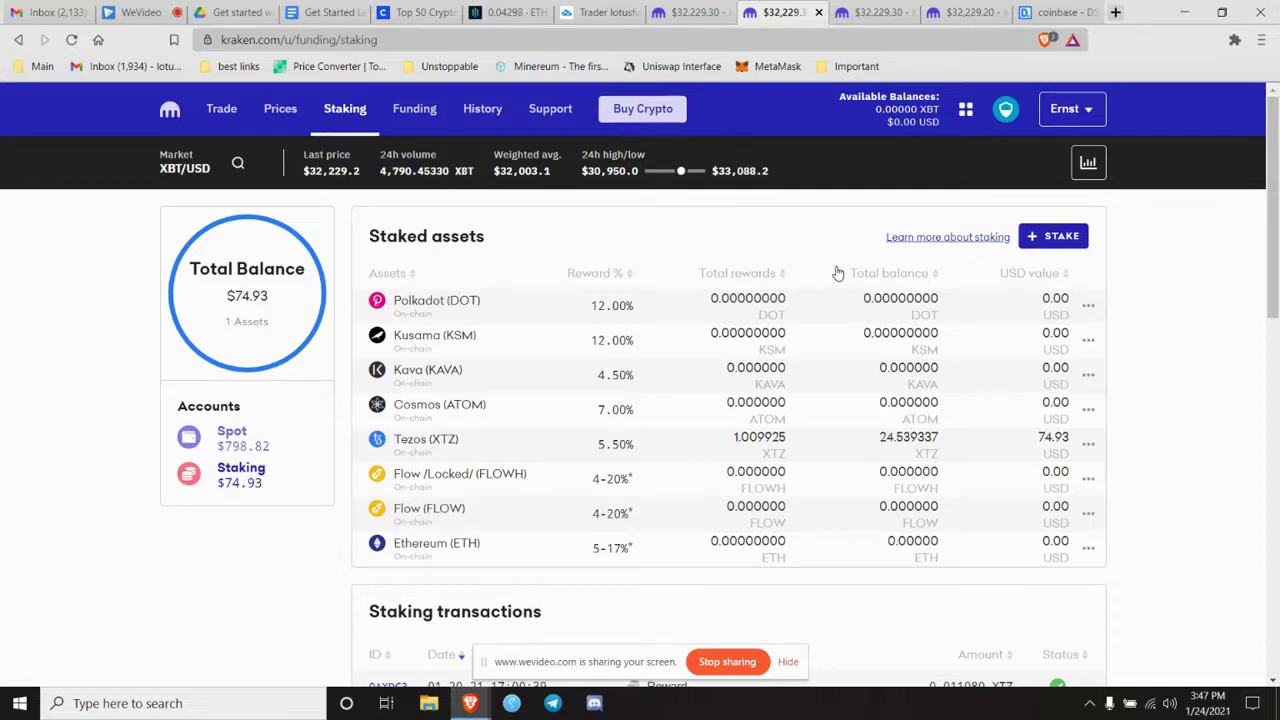
click(935, 276)
click(936, 276)
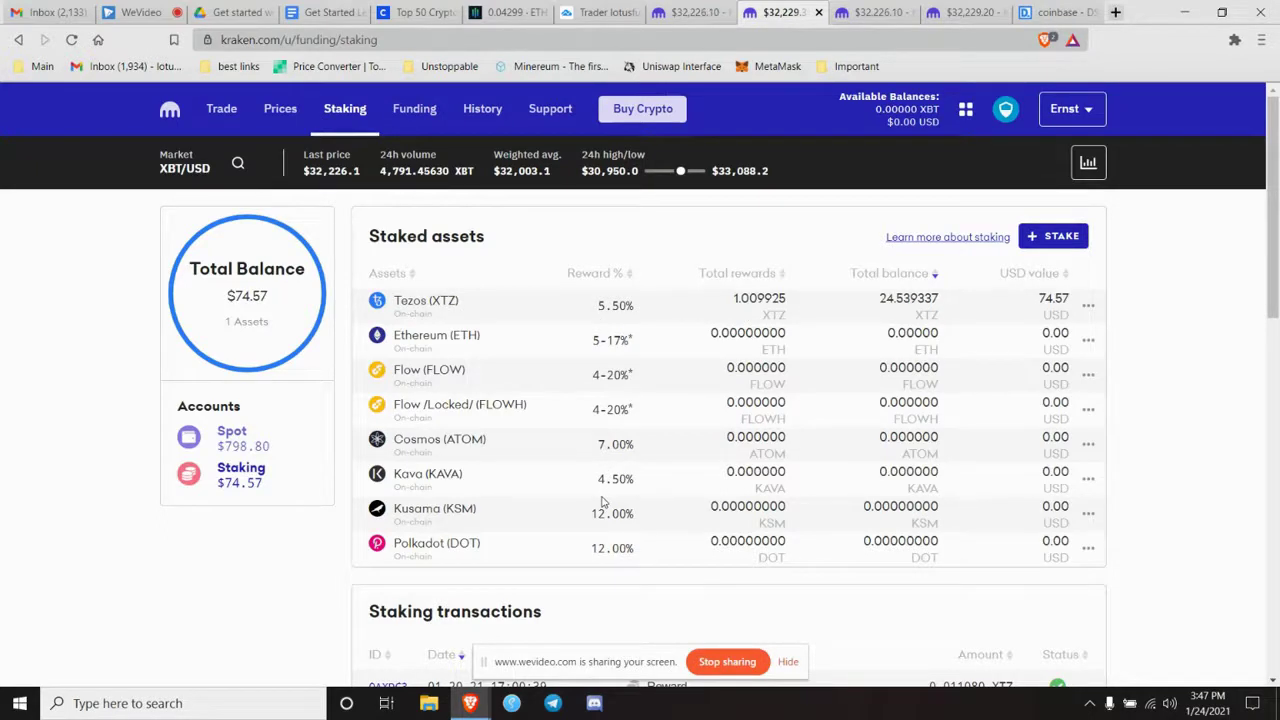
Step: Highlight the reward percentages of Polkadot (DOT) and Ethereum (ETH) in the staked assets
scroll(603, 502, down, 1)
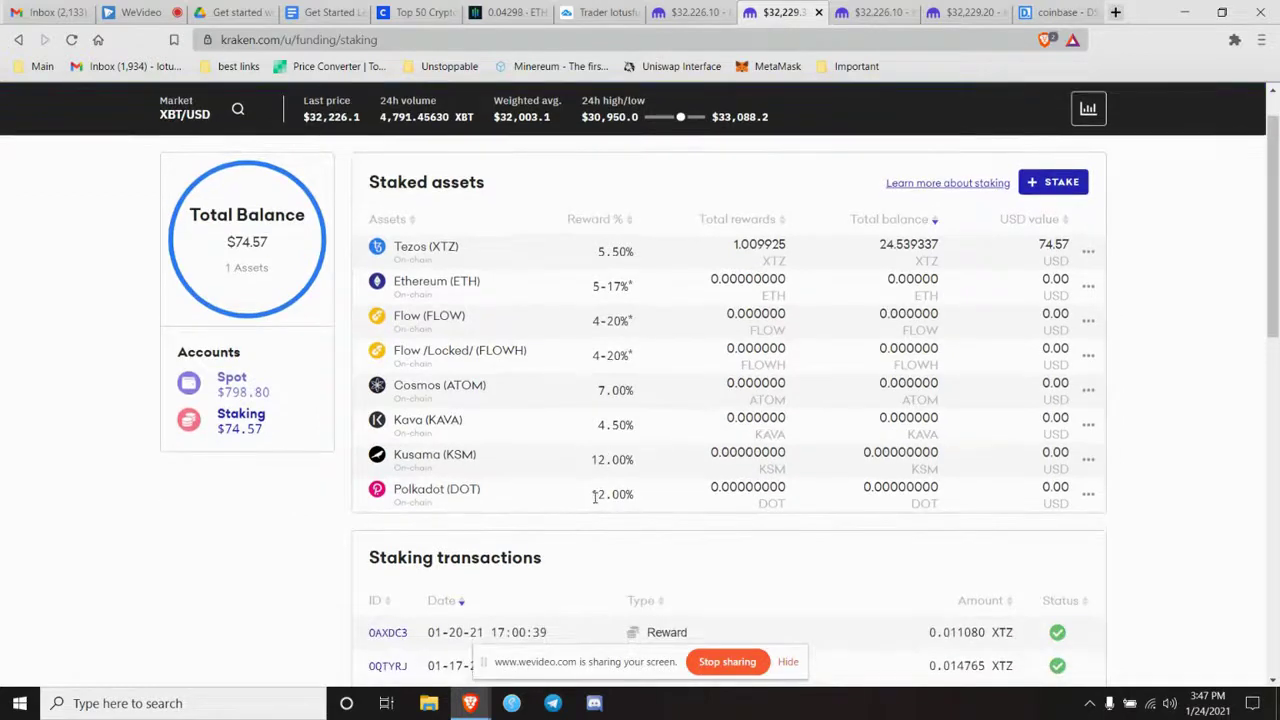
drag(594, 497, 637, 503)
scroll(604, 462, up, 1)
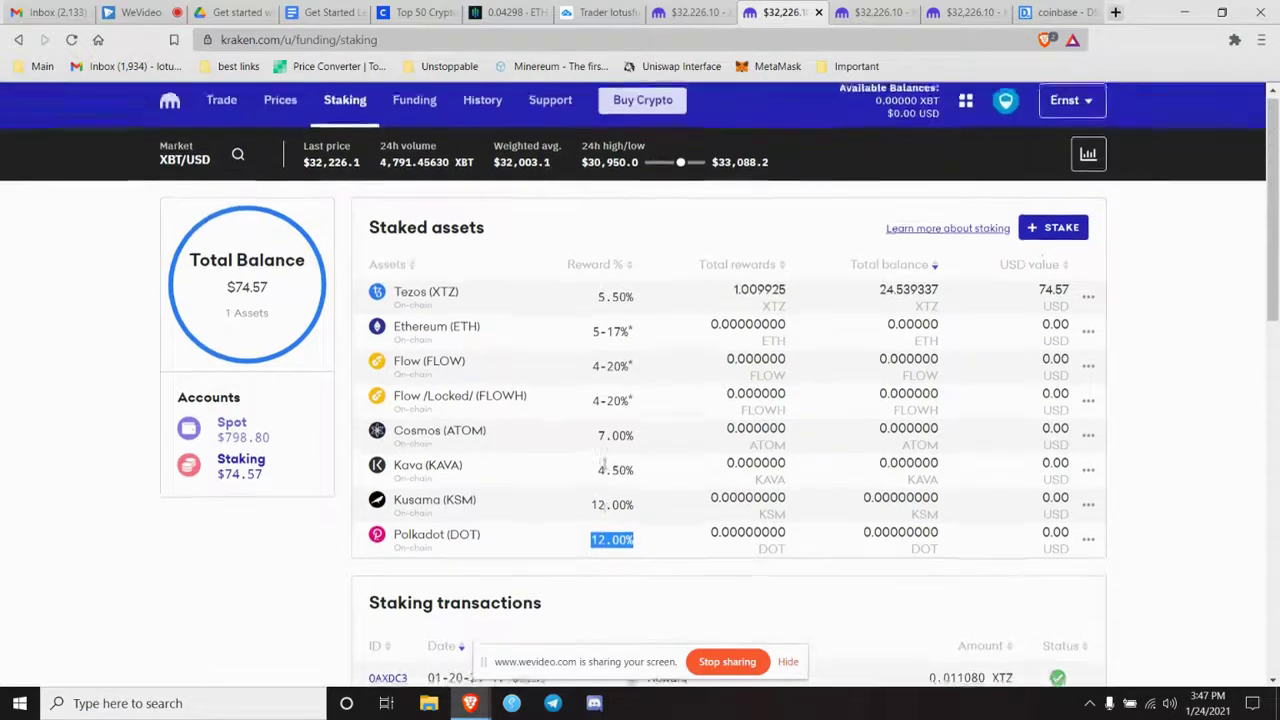
click(597, 336)
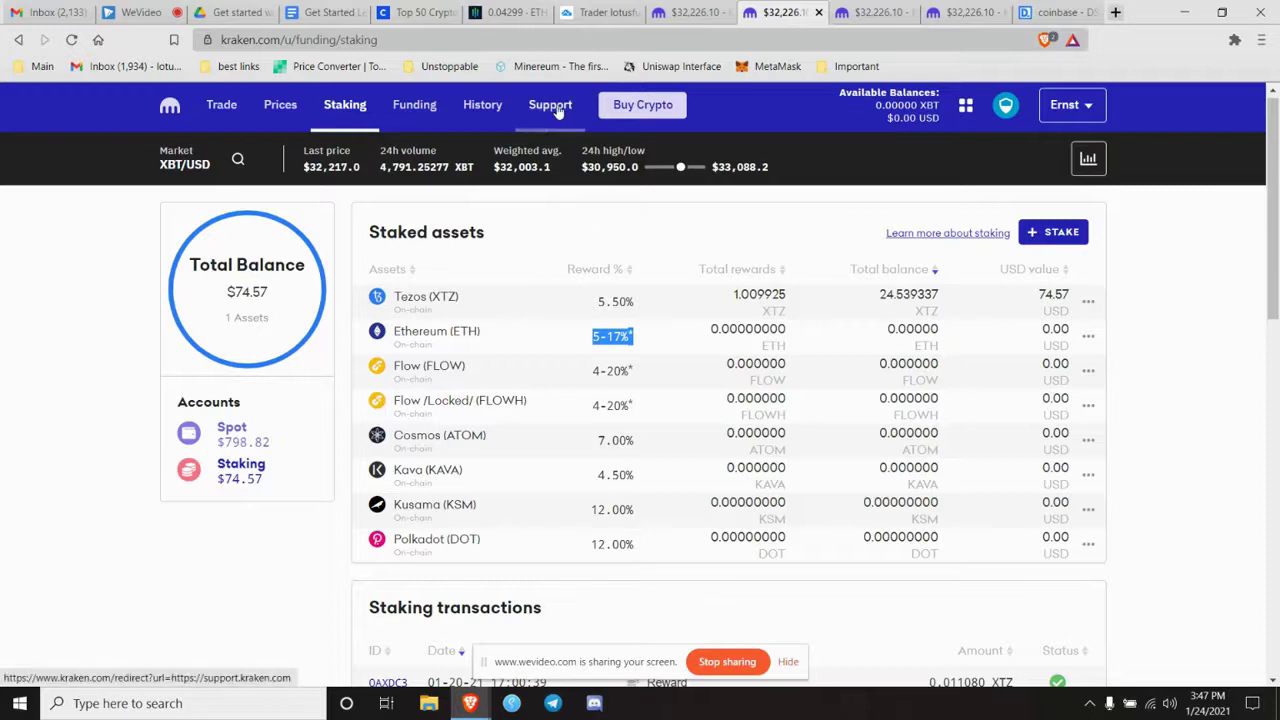
Step: Switch to Kraken's already open Orders page and review the open and closed orders
click(852, 14)
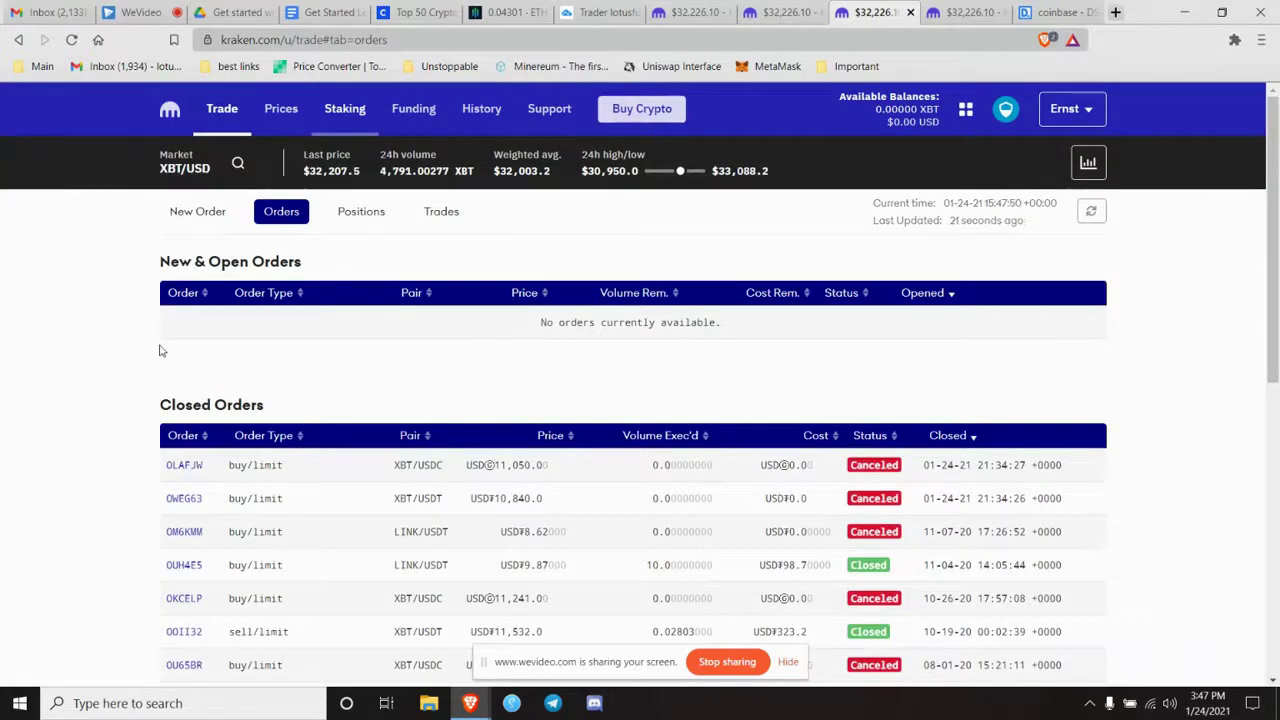
scroll(159, 350, down, 1)
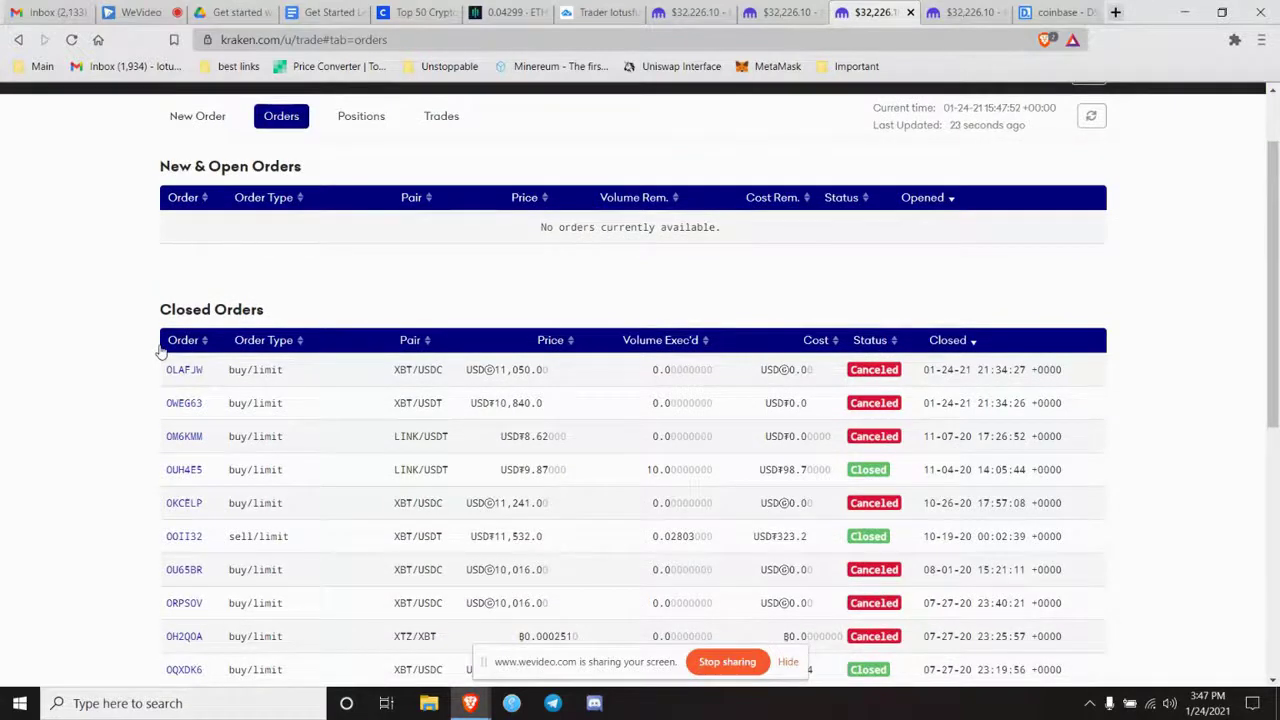
scroll(163, 349, up, 1)
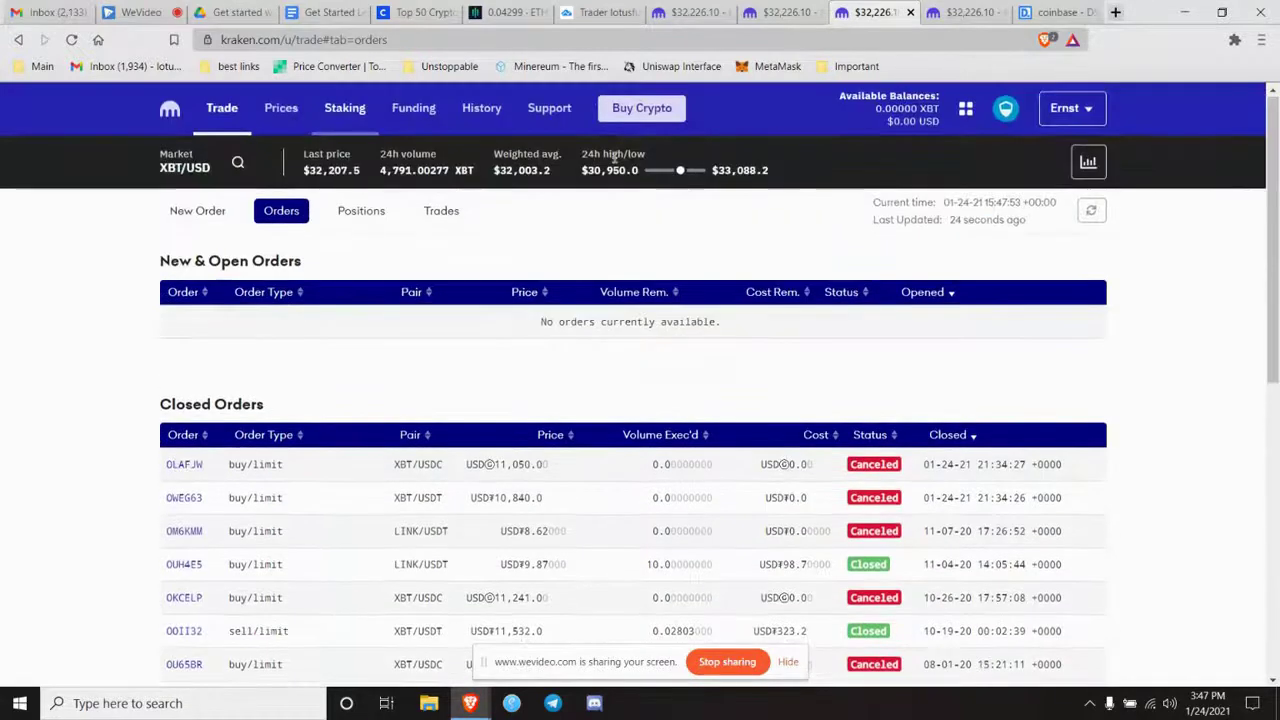
Step: Close all open Kraken pages and the coinbase search results, ending on the TradingView profile page
click(910, 14)
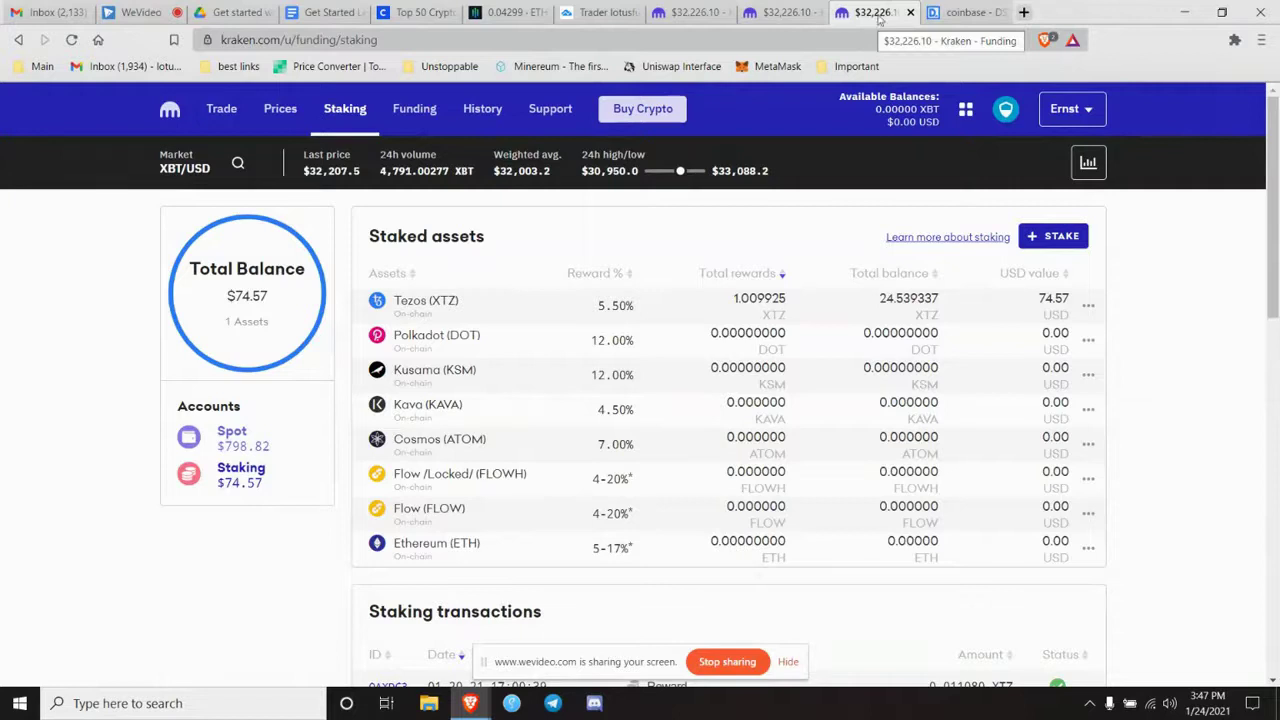
click(910, 12)
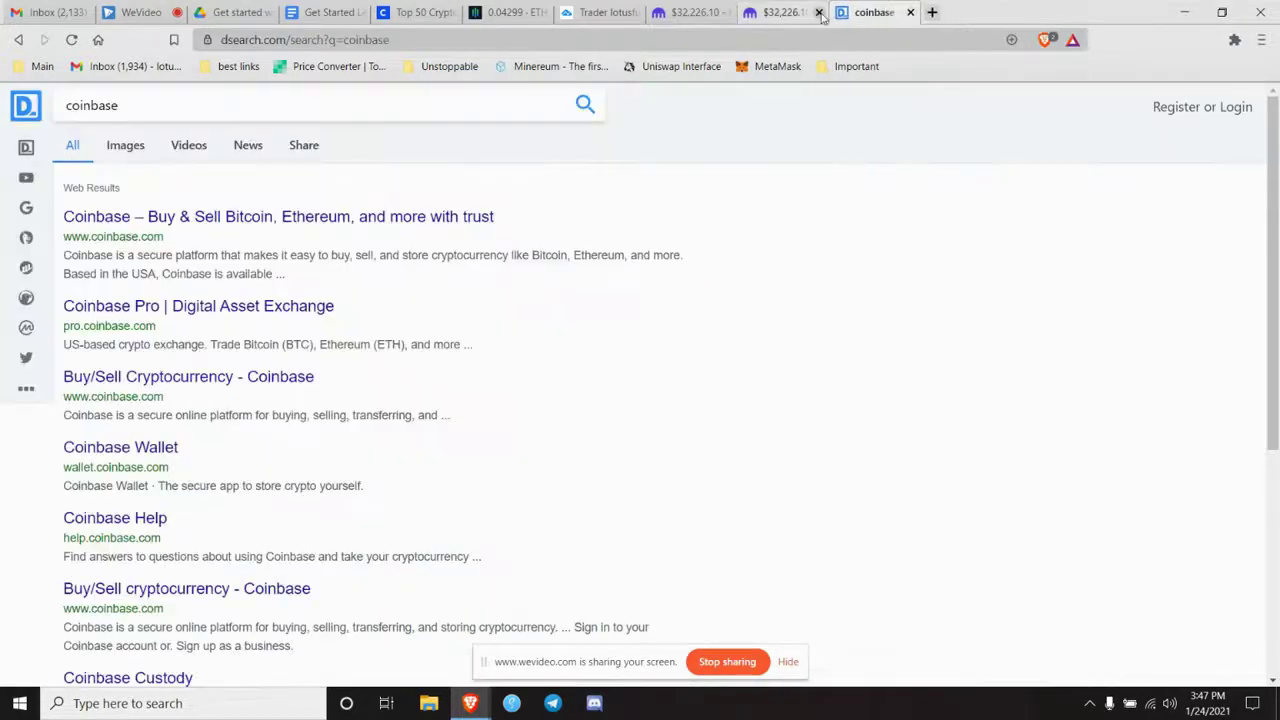
click(910, 12)
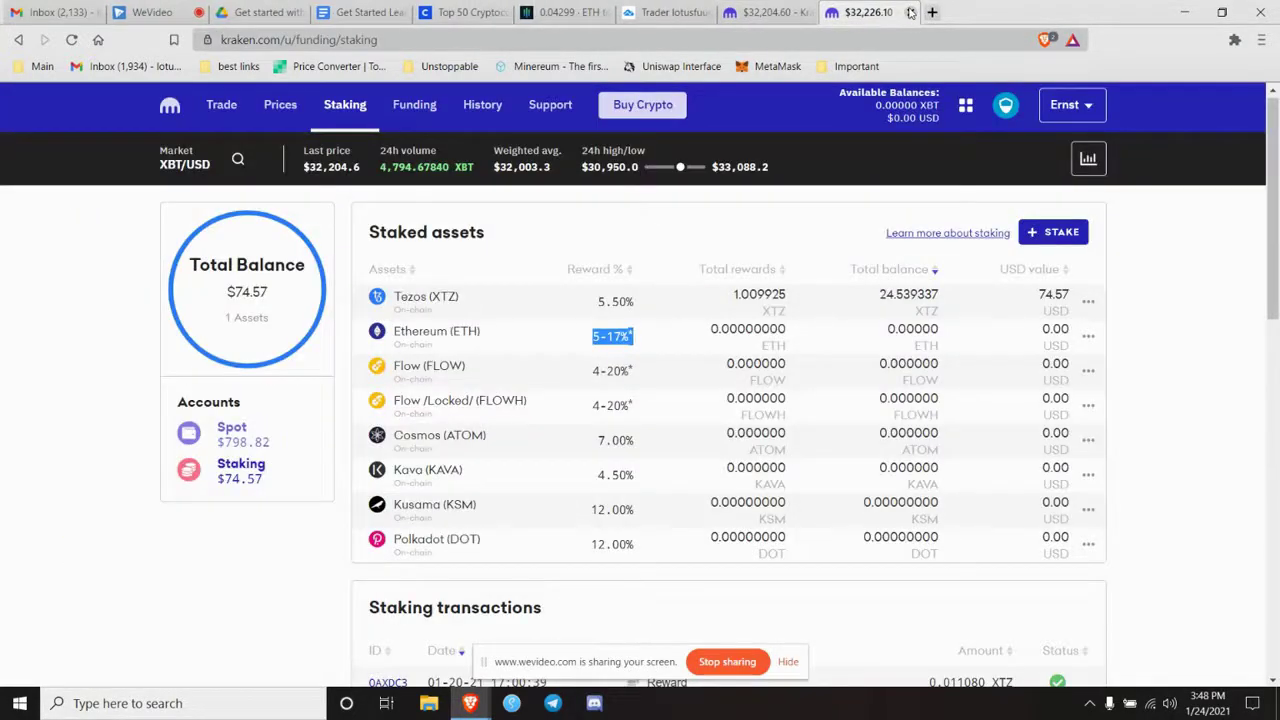
click(909, 12)
click(909, 12)
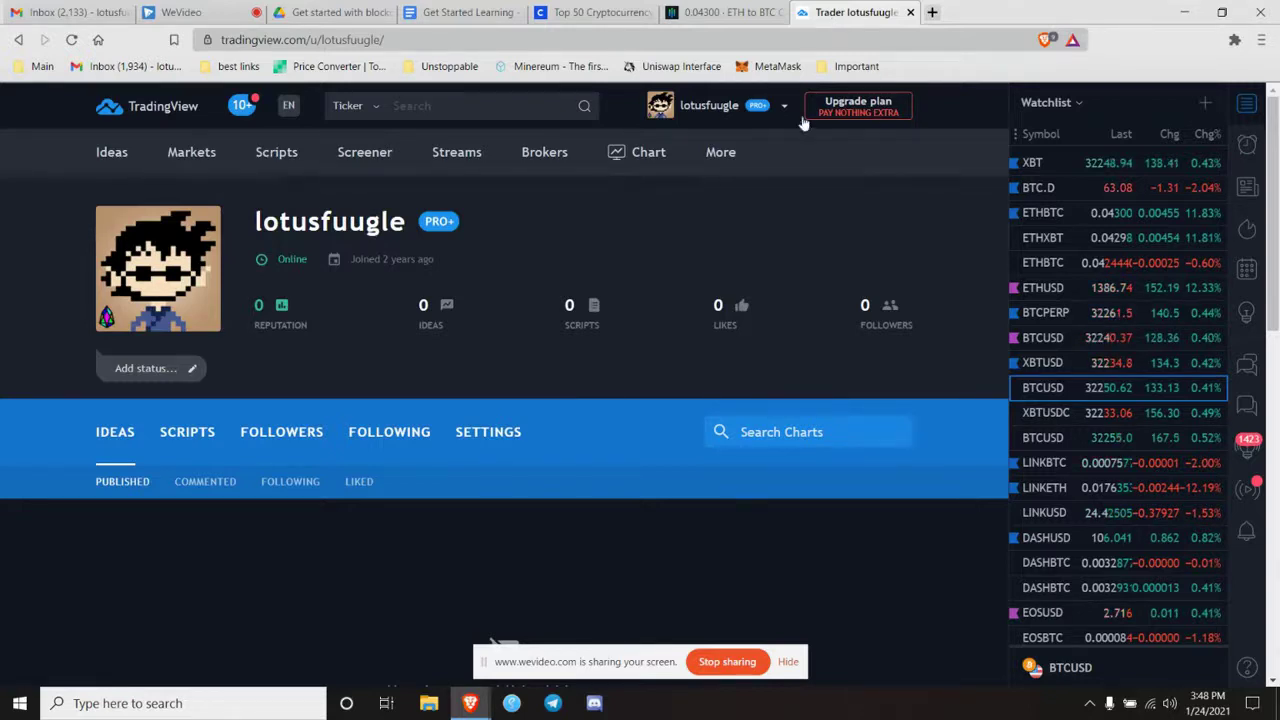
Step: Look over TradingView's Markets, Ideas and Chart options, and open the BTCUSD chart
mouse_move(646, 162)
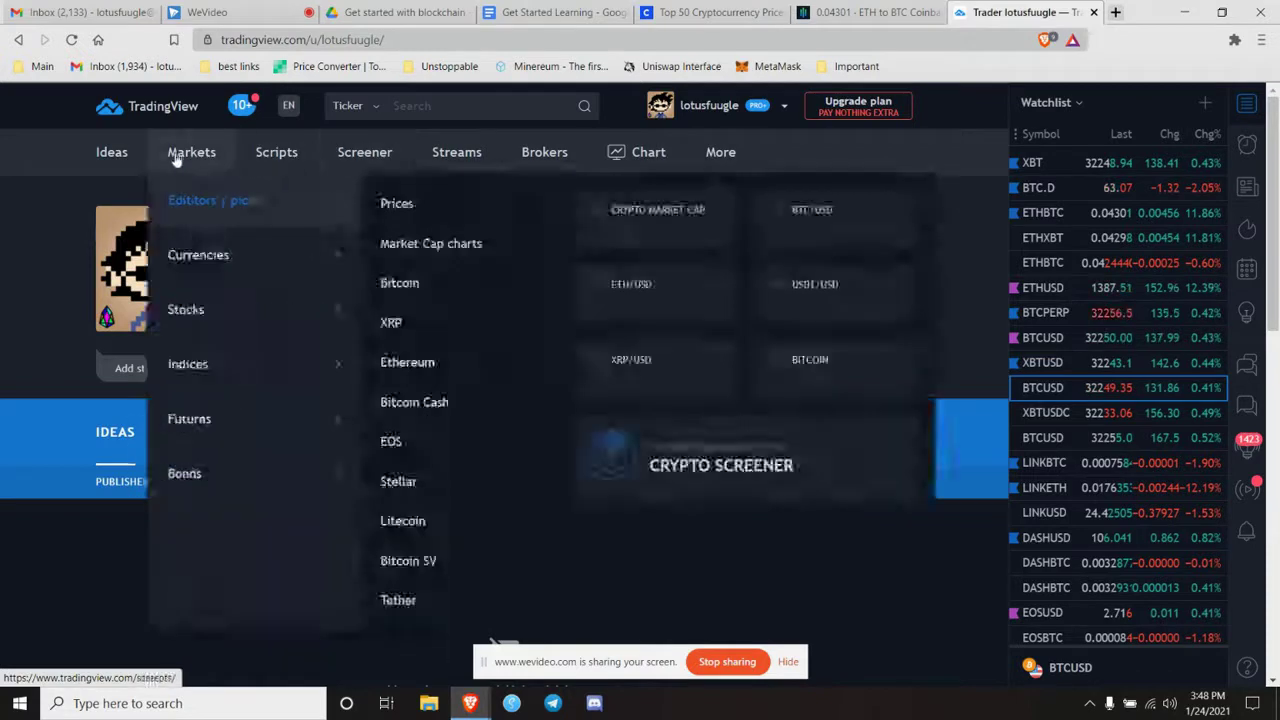
mouse_move(113, 167)
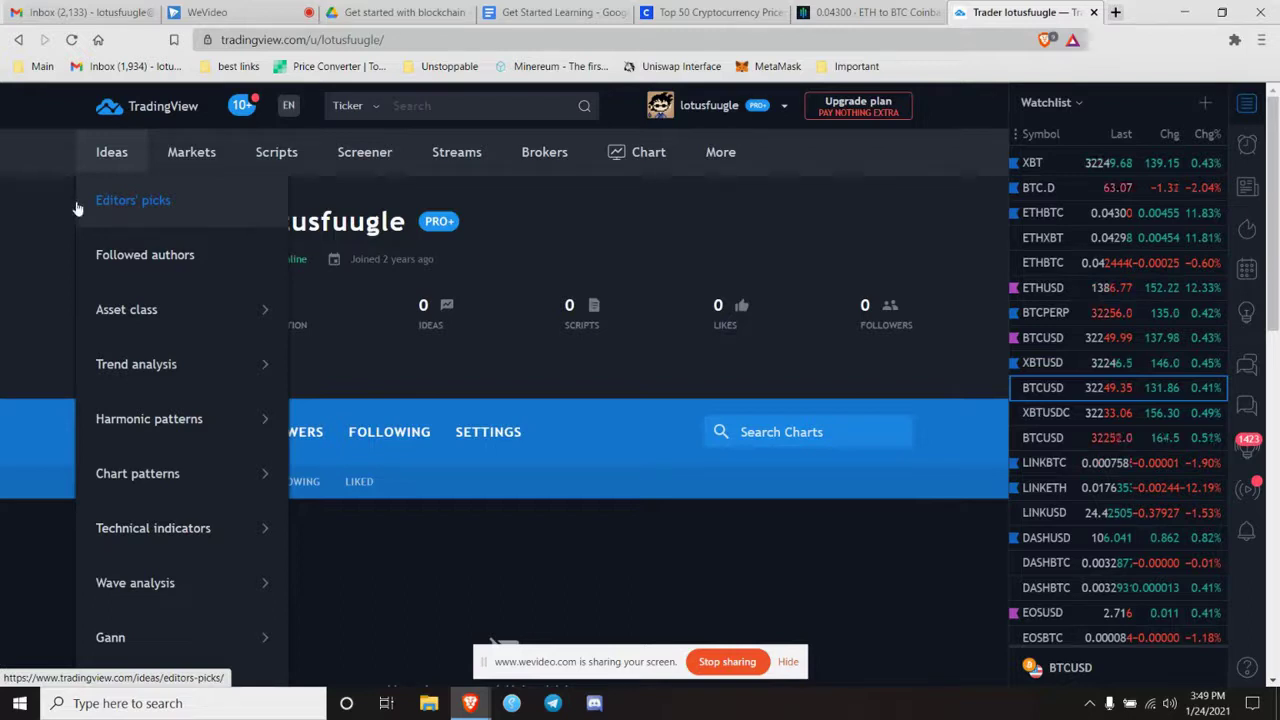
mouse_move(318, 175)
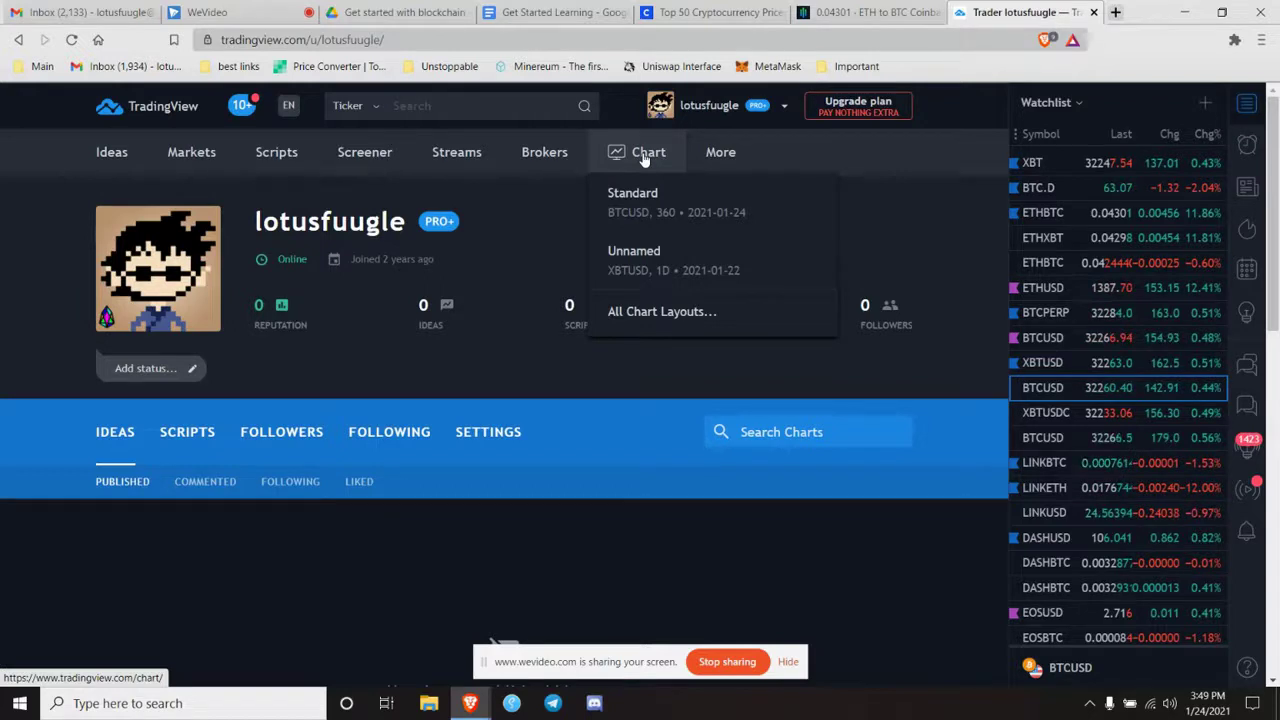
click(644, 159)
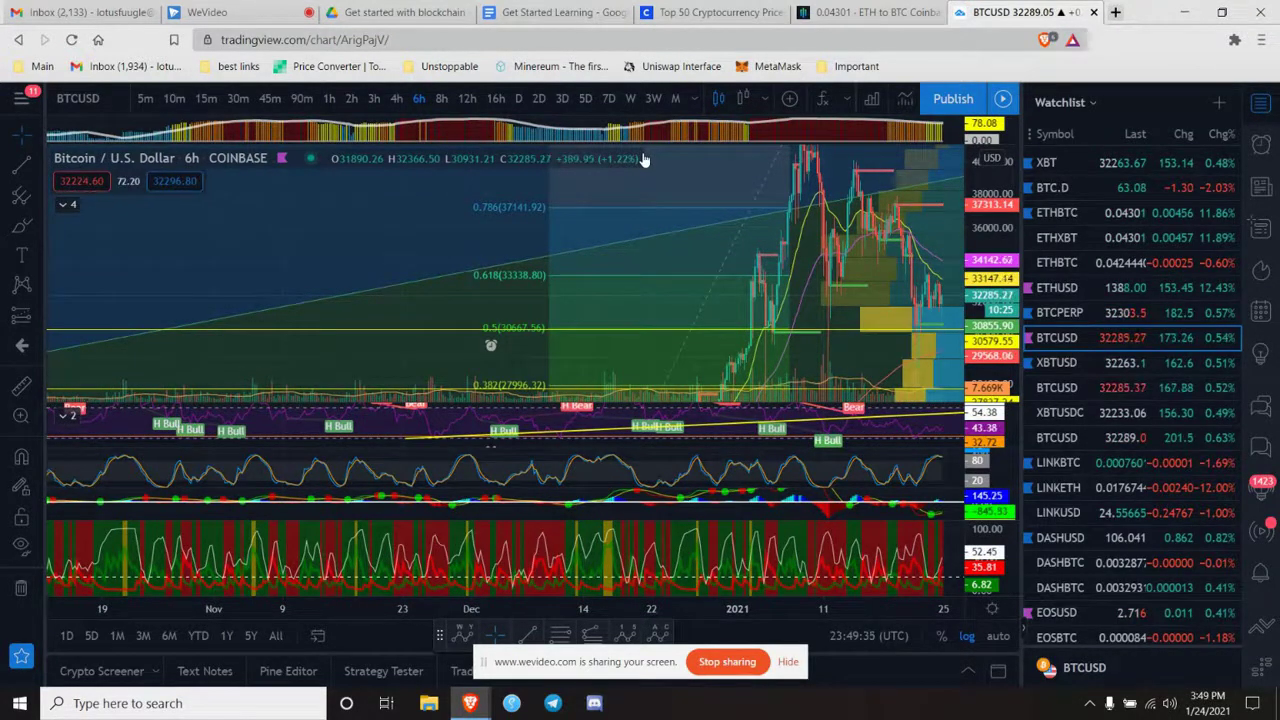
Step: Look over the crypto symbols that can be added to the watchlist, and load the watchlist's XBT chart
click(1220, 108)
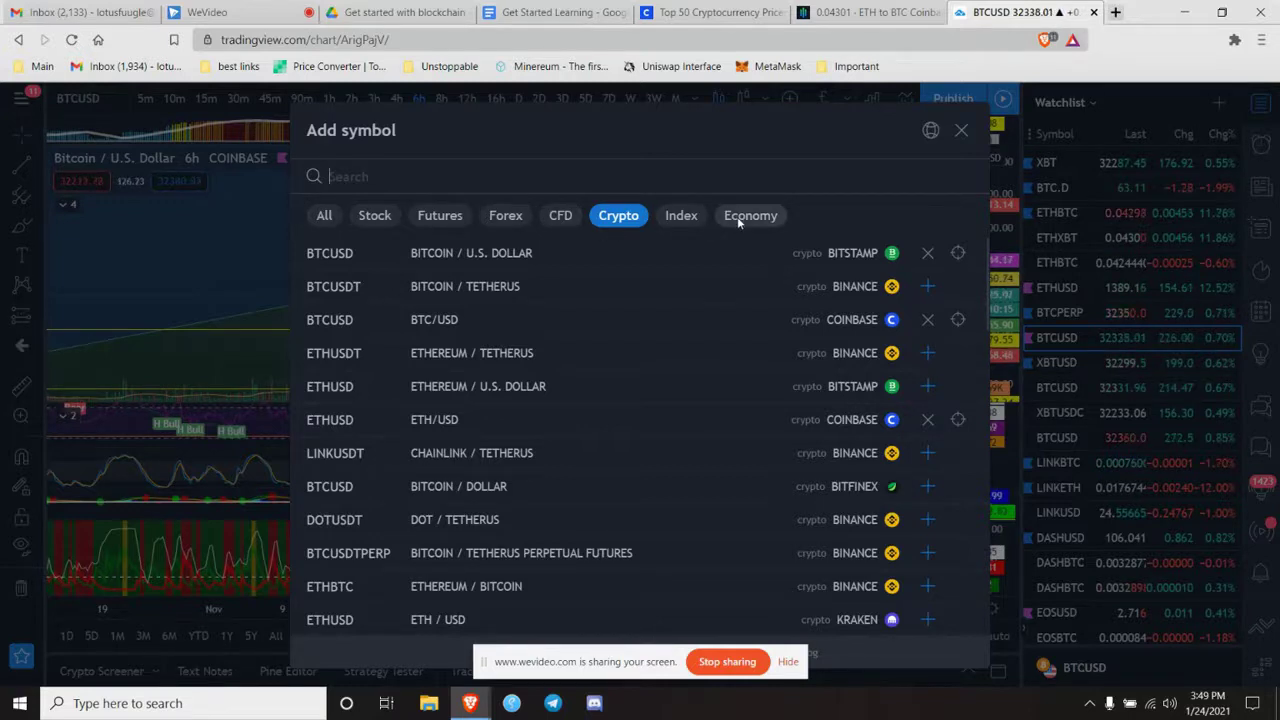
click(962, 130)
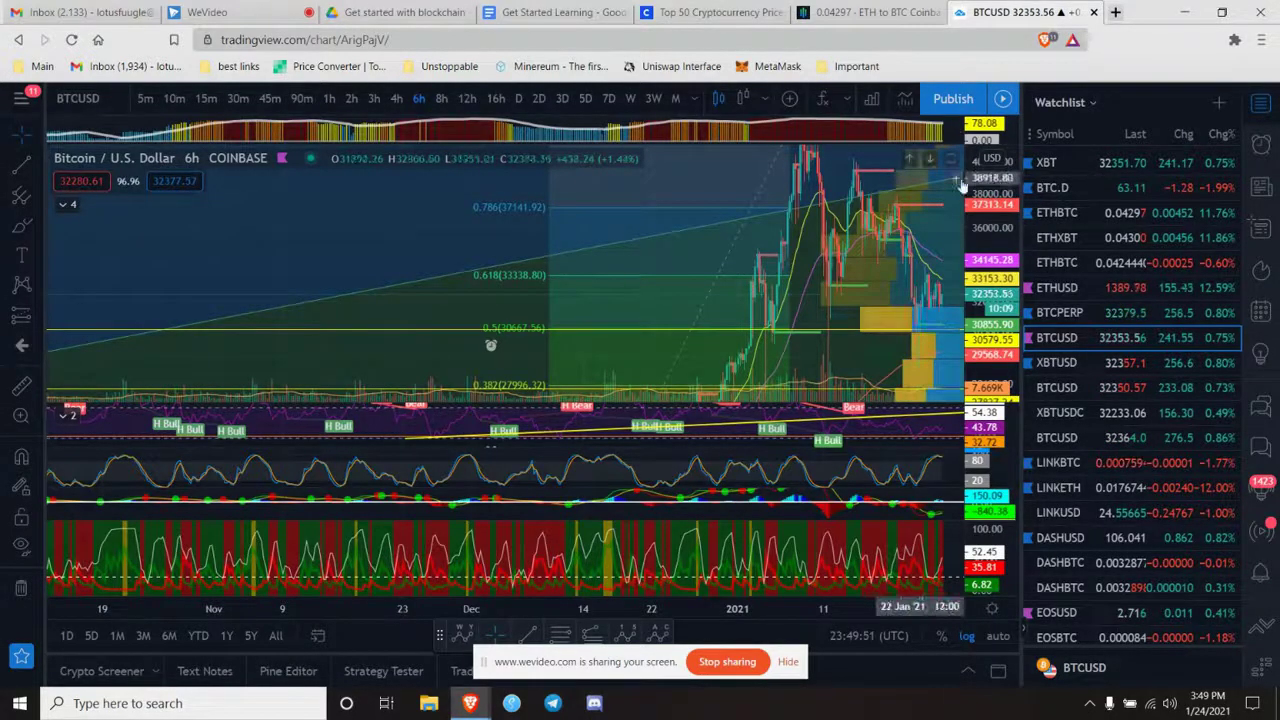
drag(978, 200, 984, 285)
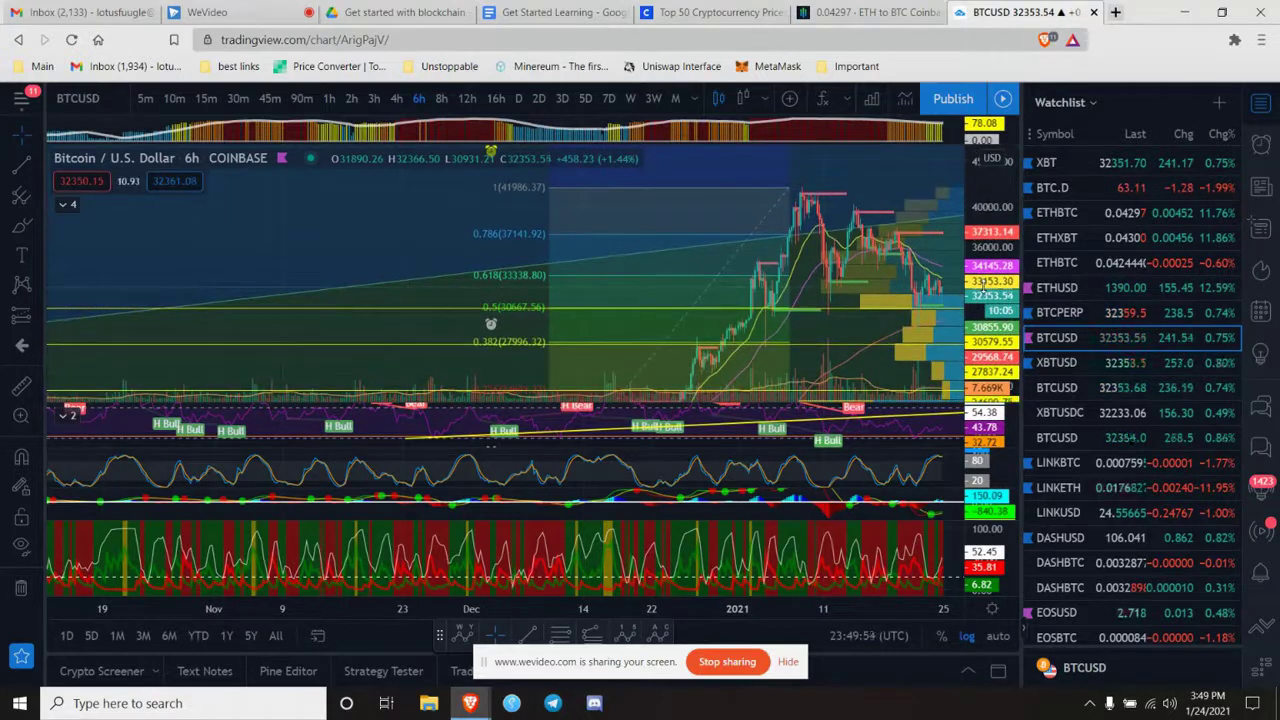
click(1053, 165)
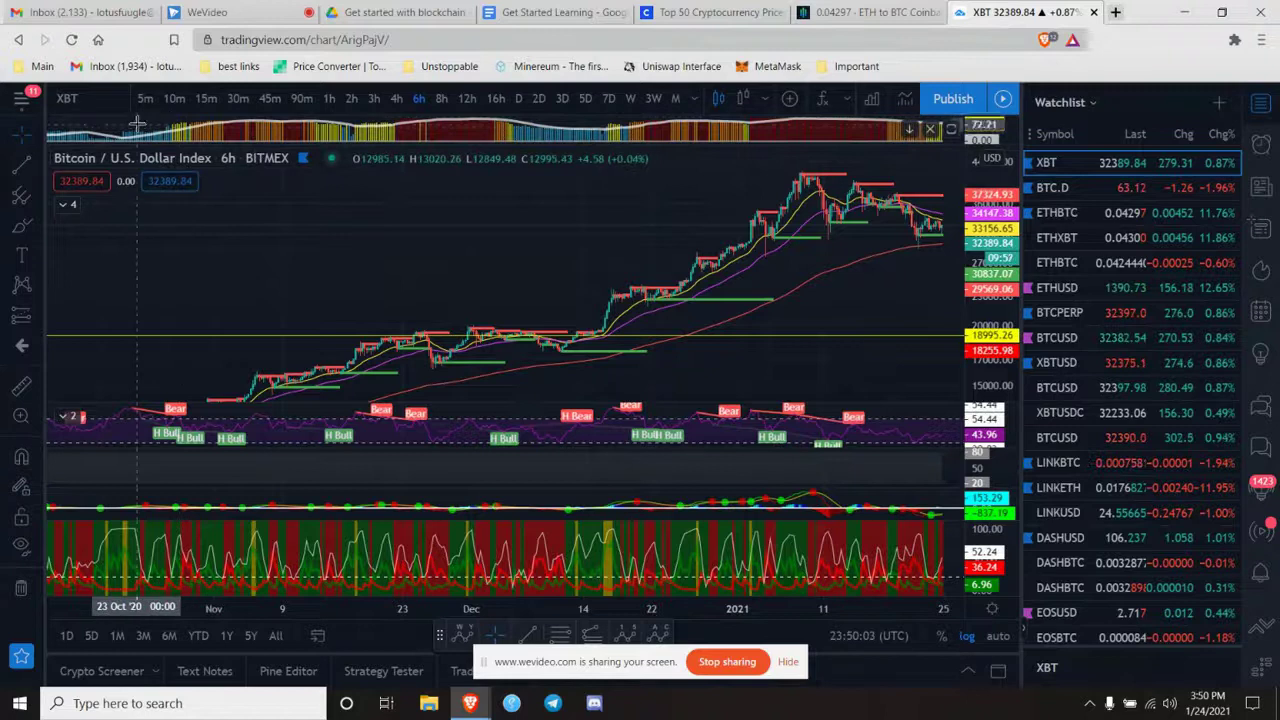
Step: Open a new, separate BTCUSD chart without the custom indicators
scroll(832, 95, down, 2)
scroll(832, 97, down, 1)
click(815, 98)
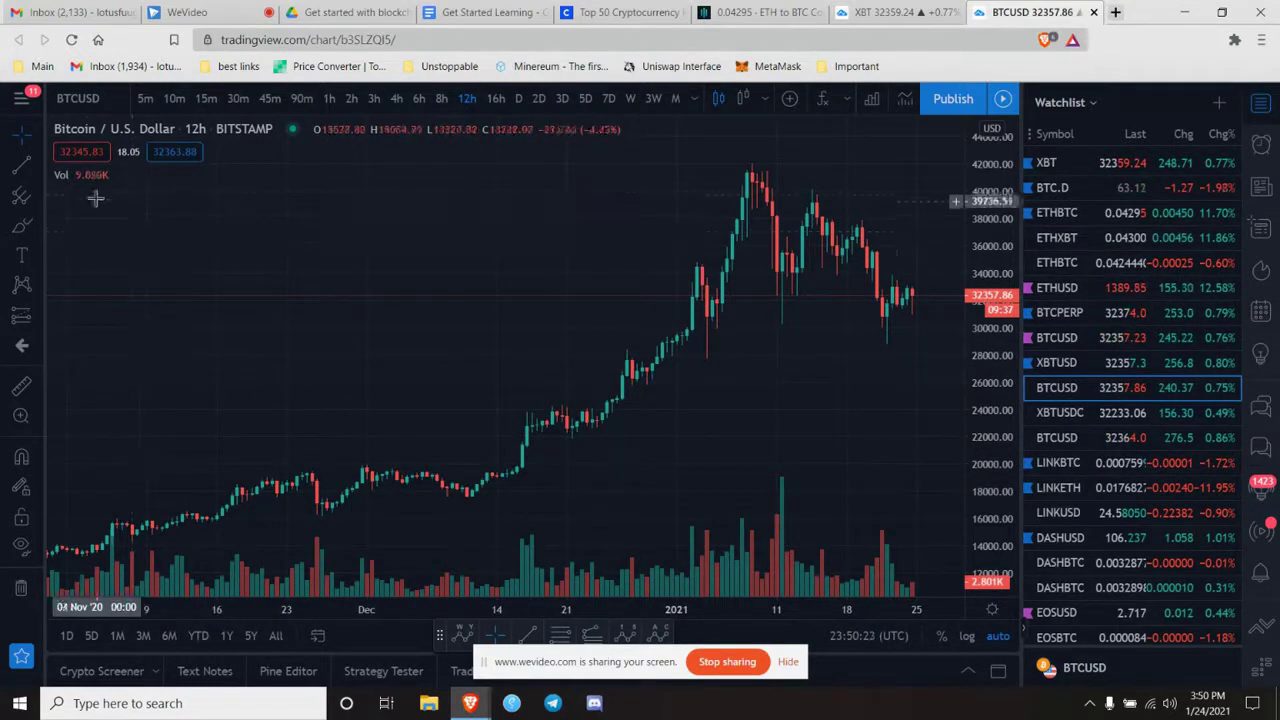
Step: Set the new BTCUSD chart to the weekly timeframe and compress its price scale
mouse_move(77, 178)
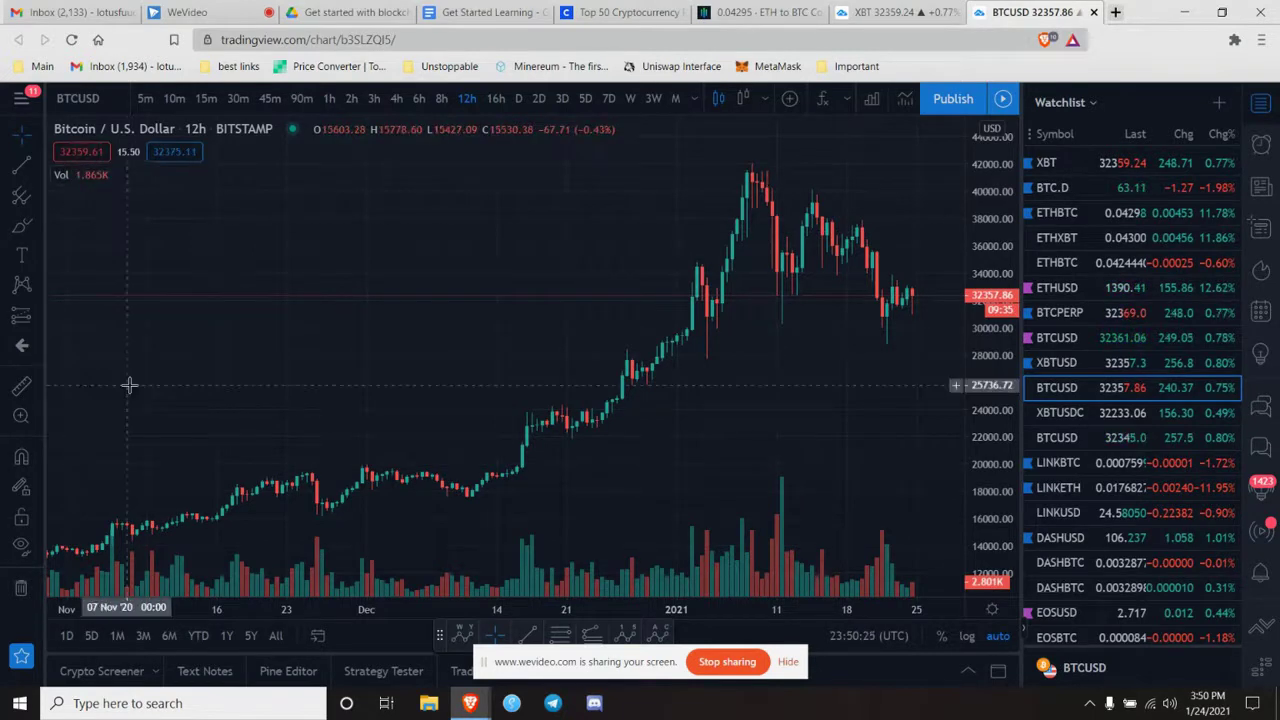
scroll(306, 363, down, 1)
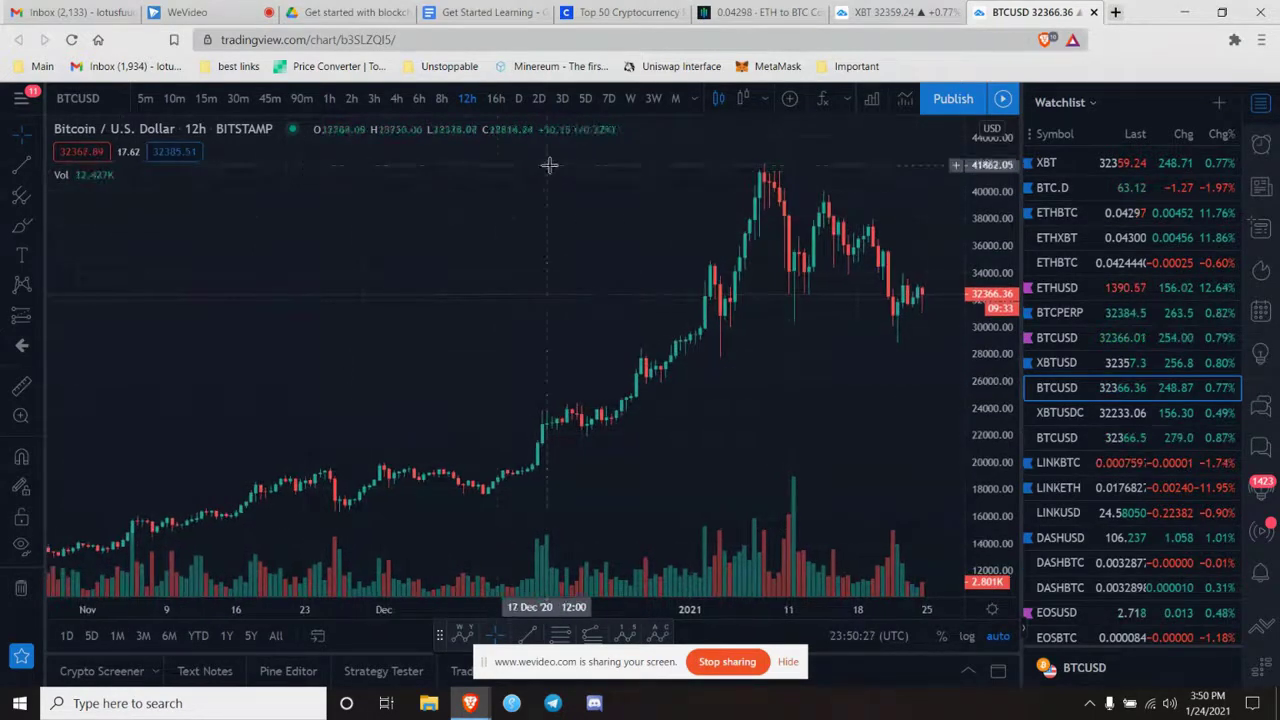
click(631, 98)
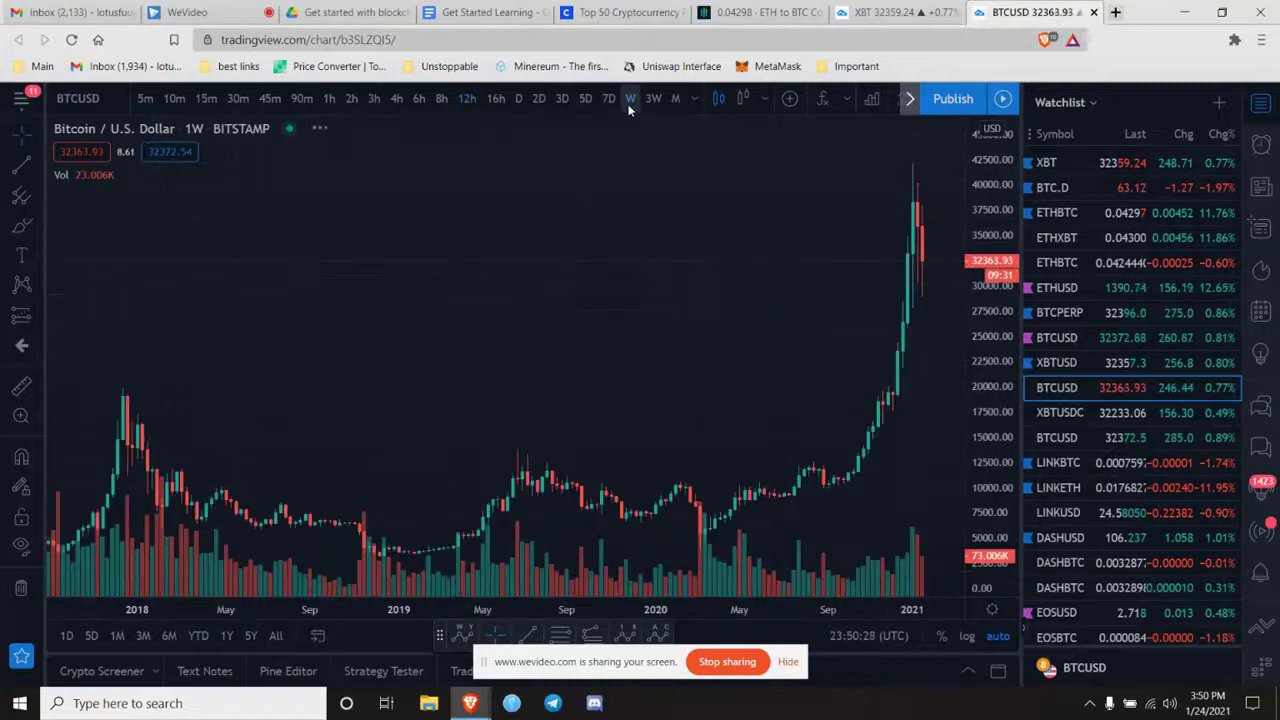
scroll(1000, 320, up, 3)
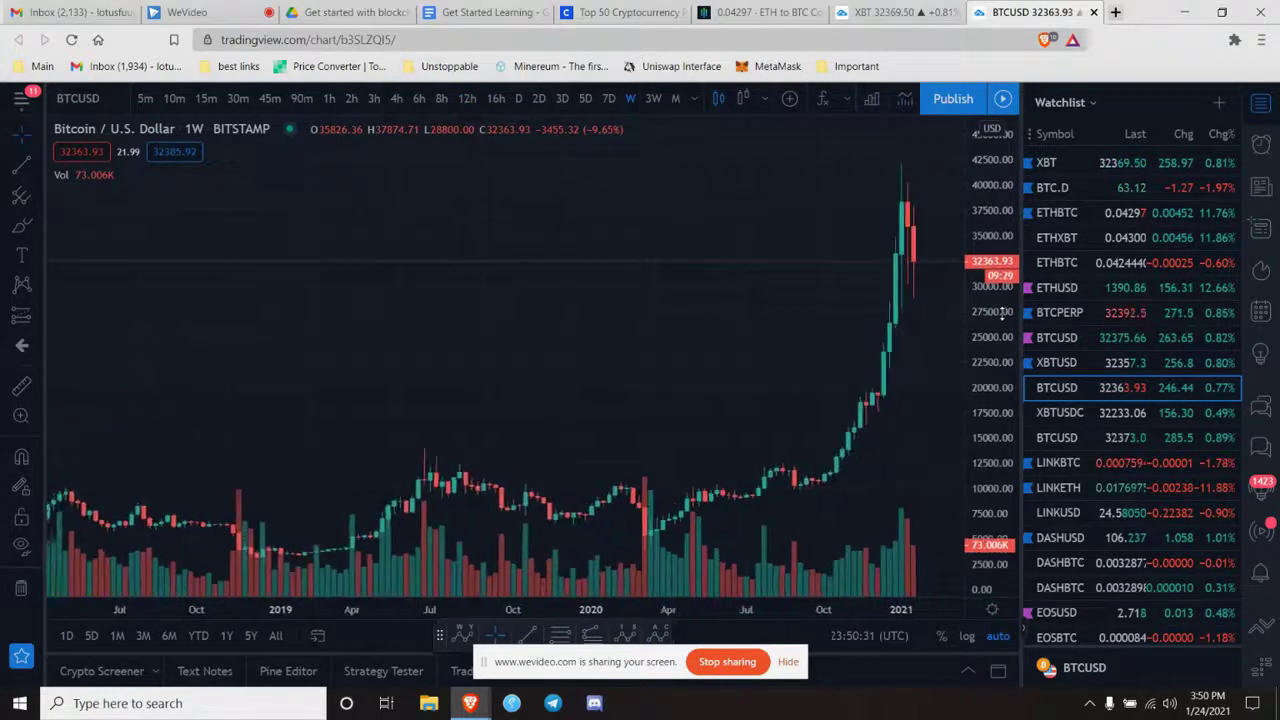
scroll(1000, 313, up, 1)
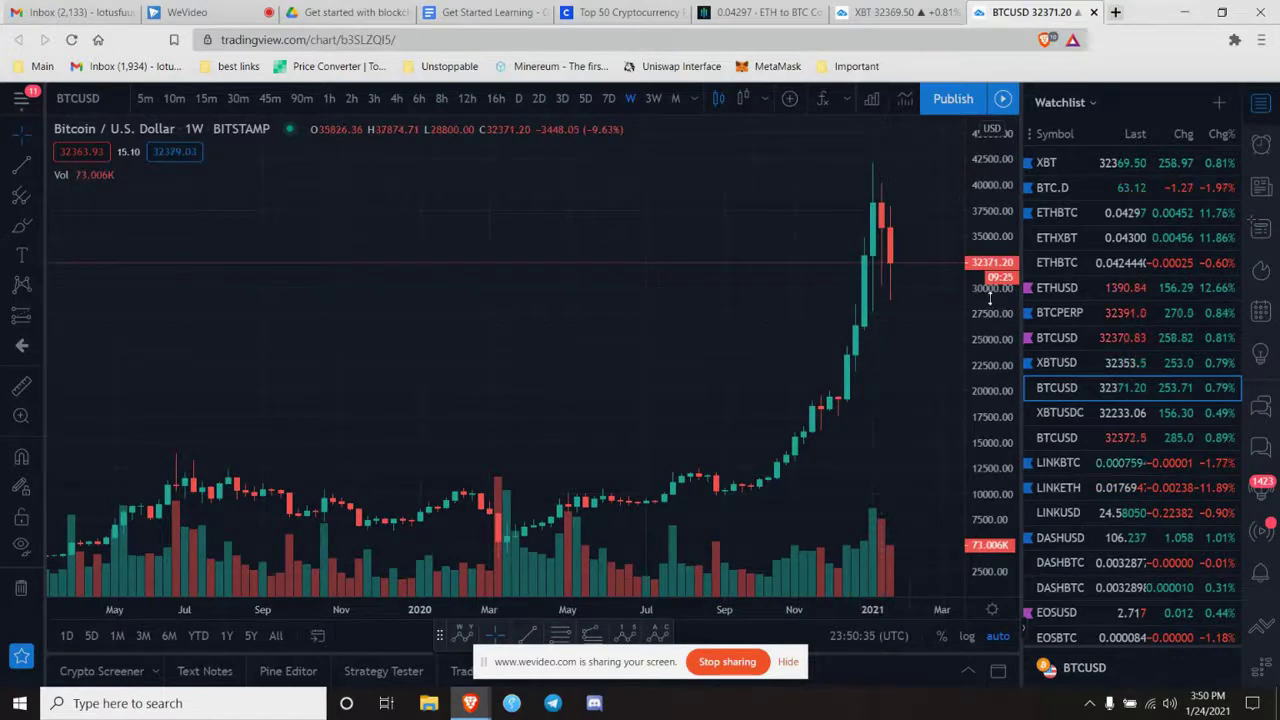
drag(991, 345, 986, 452)
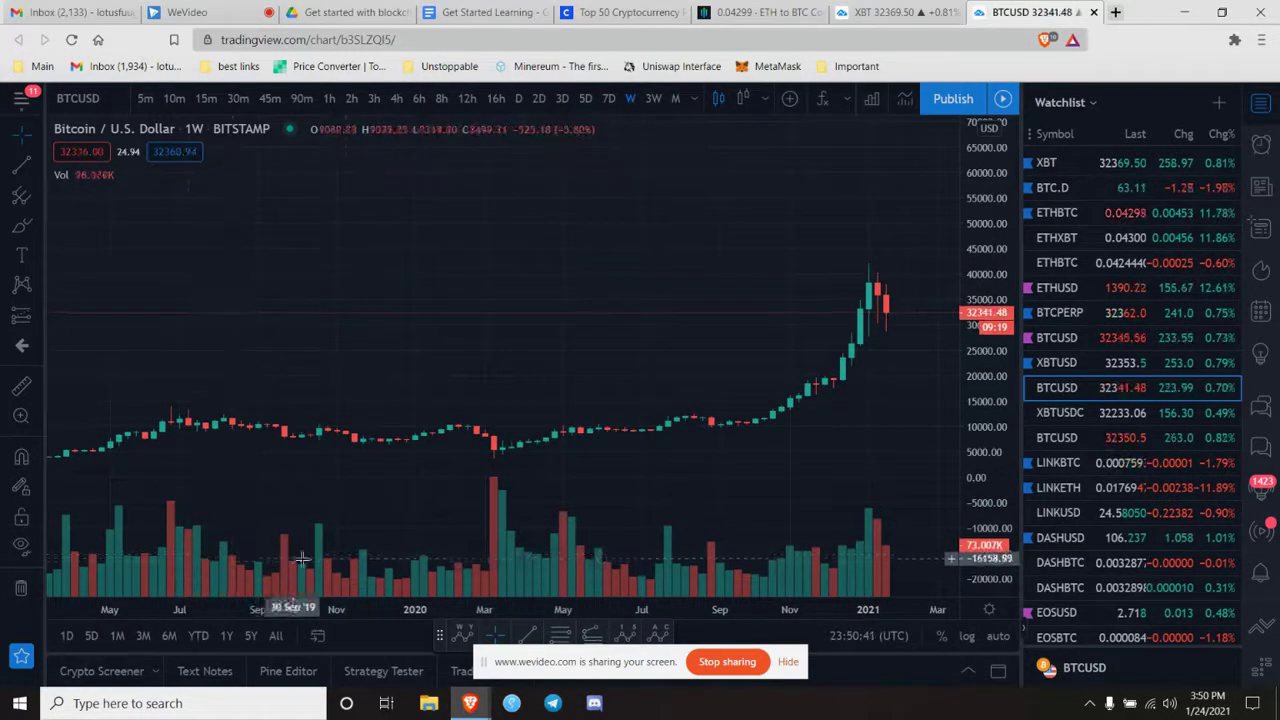
Step: Enable the Volume MA line in the volume indicator's style settings
mouse_move(68, 182)
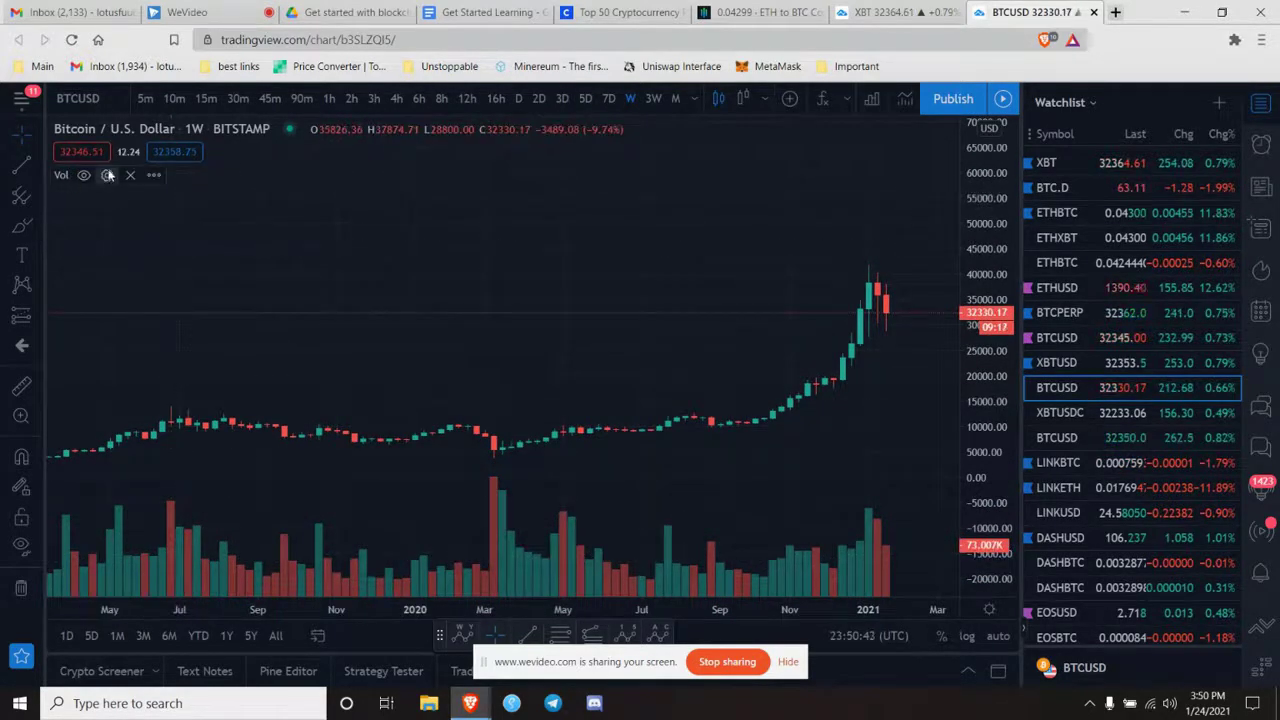
click(108, 175)
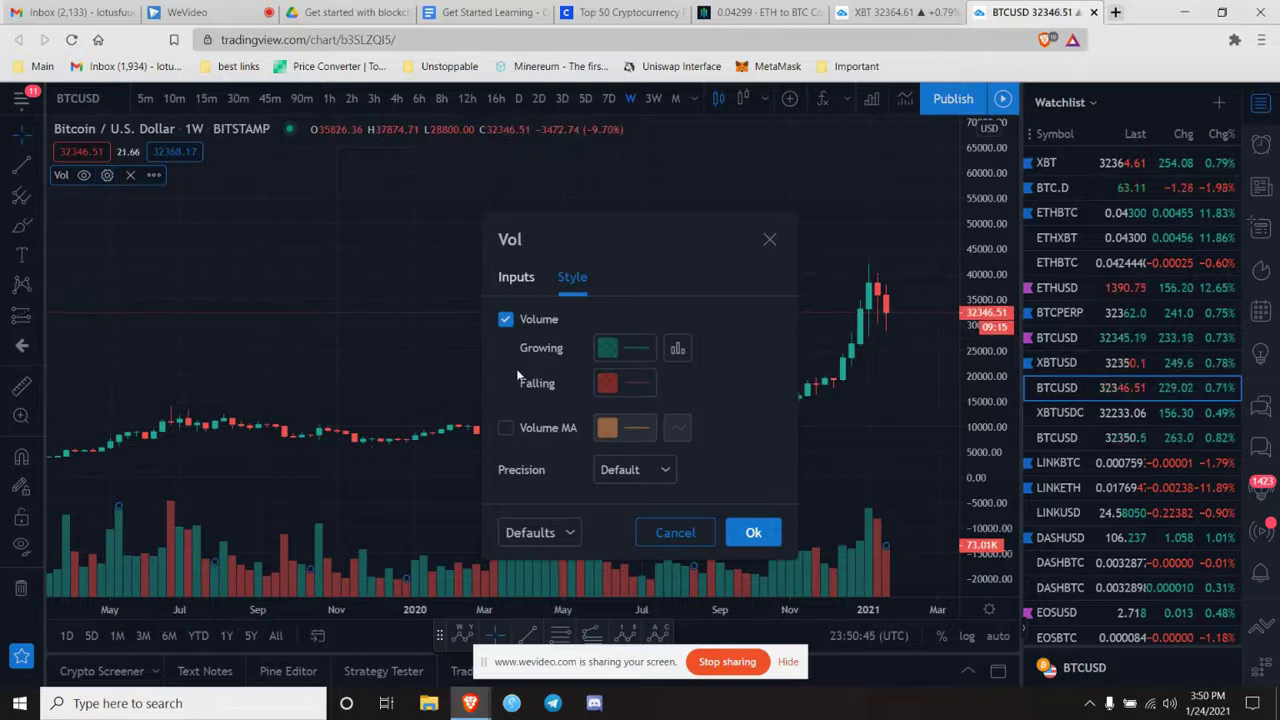
click(506, 429)
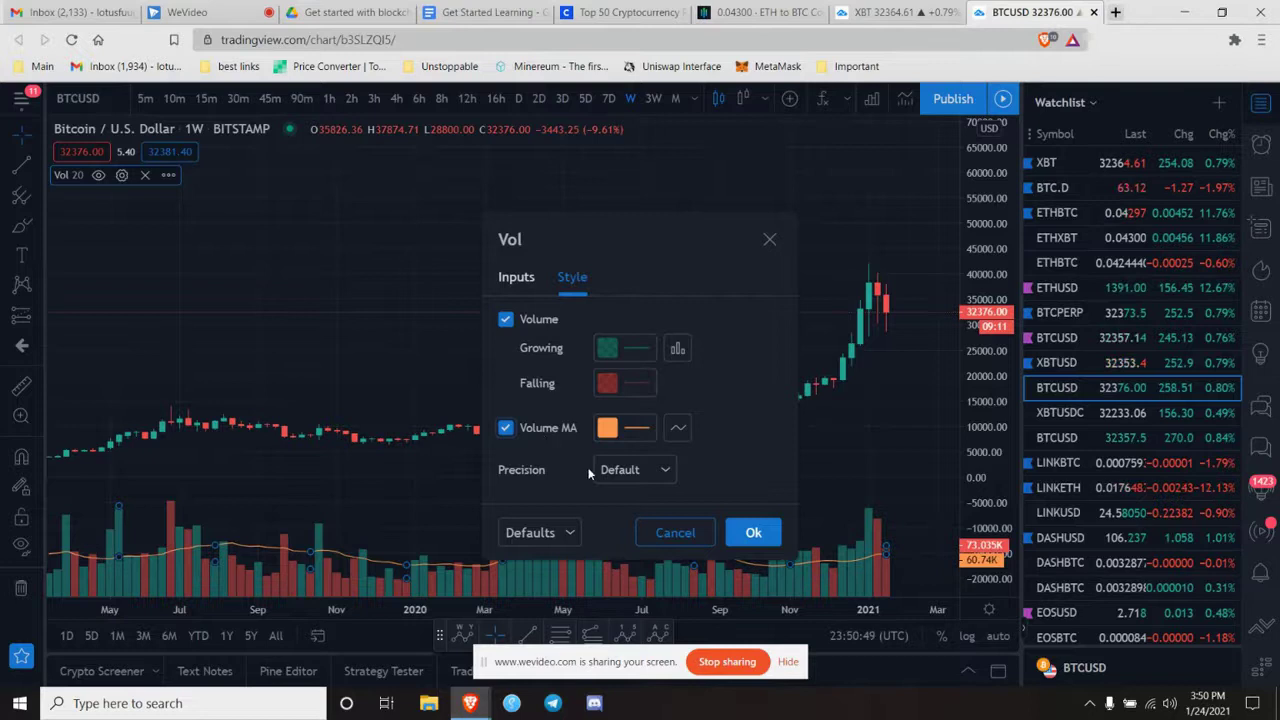
click(753, 532)
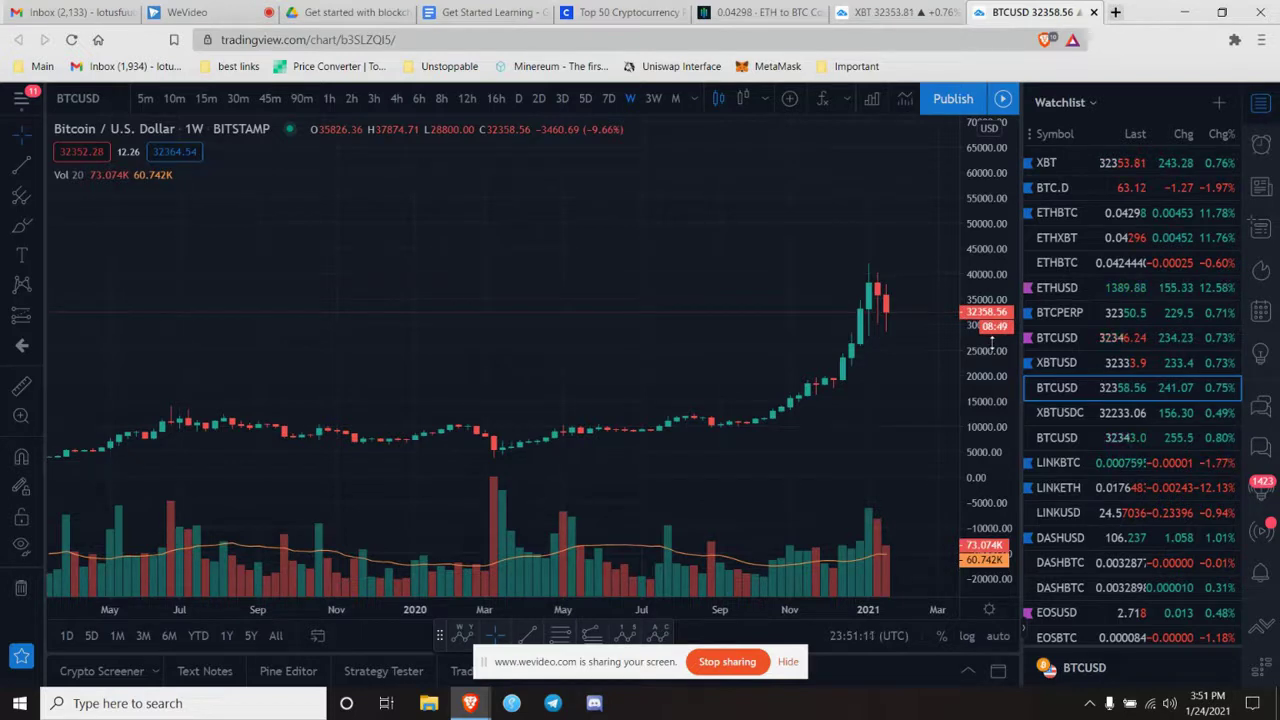
Step: Draw a horizontal line across the weekly BTCUSD chart at about 29,422
scroll(990, 289, up, 1)
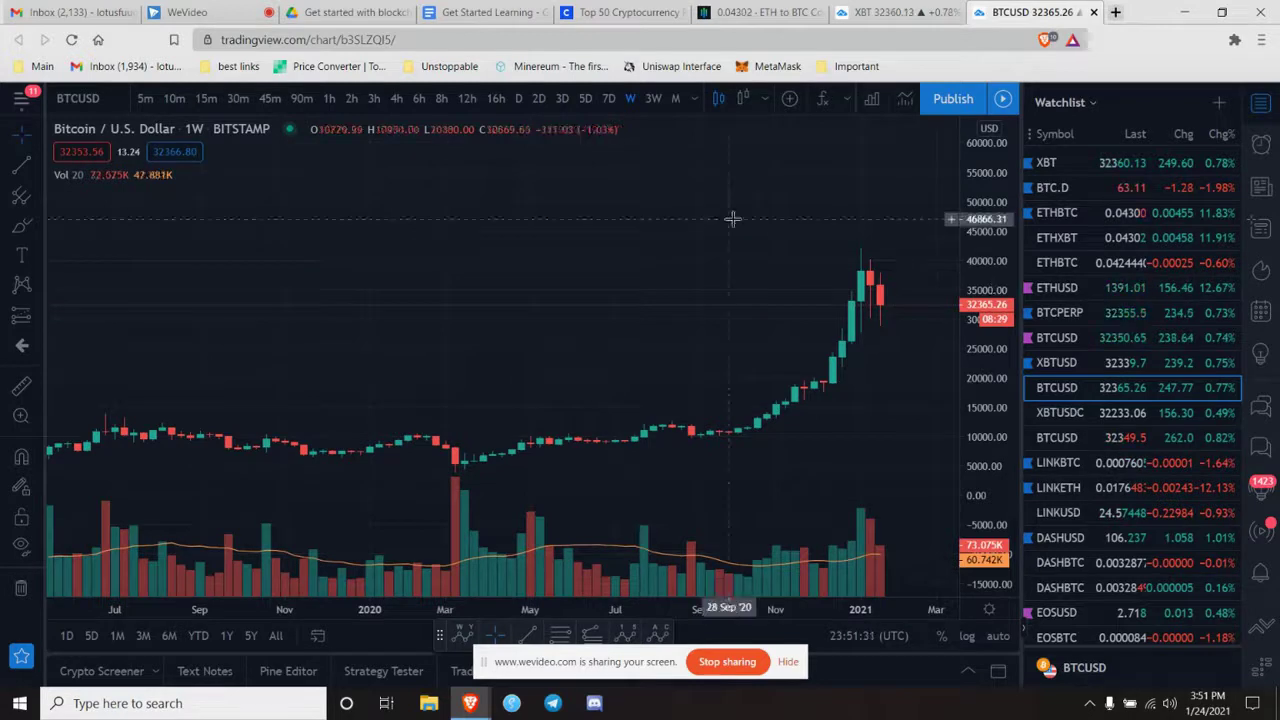
click(37, 171)
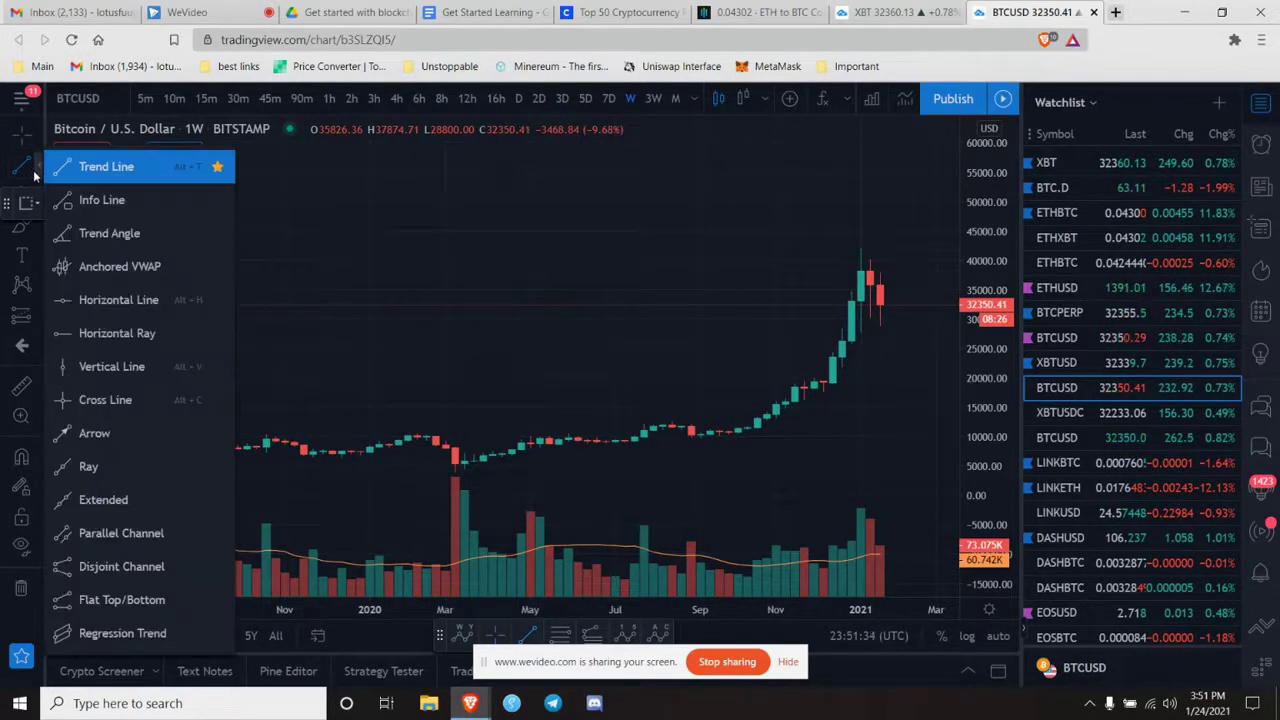
click(150, 302)
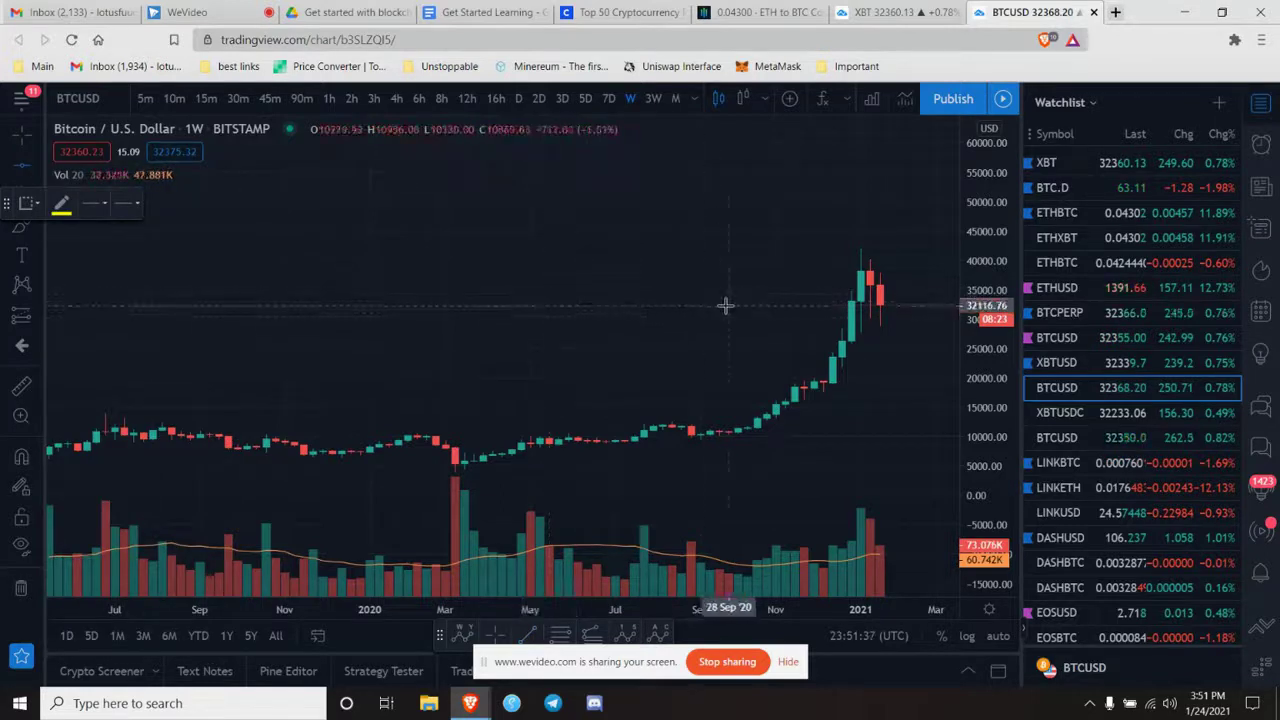
click(741, 321)
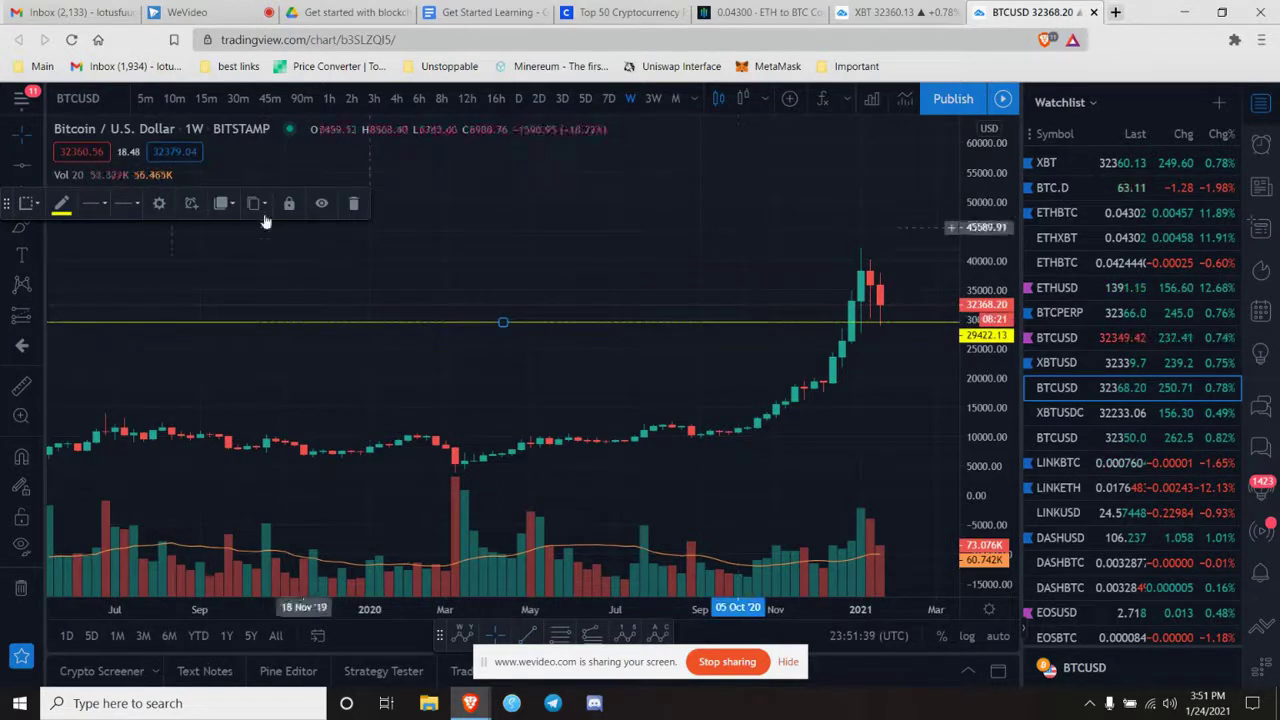
Step: Create an Only Once alert for BTCUSD crossing the horizontal line, expiring 2021-01-31, with the app notification and popup kept on
click(191, 204)
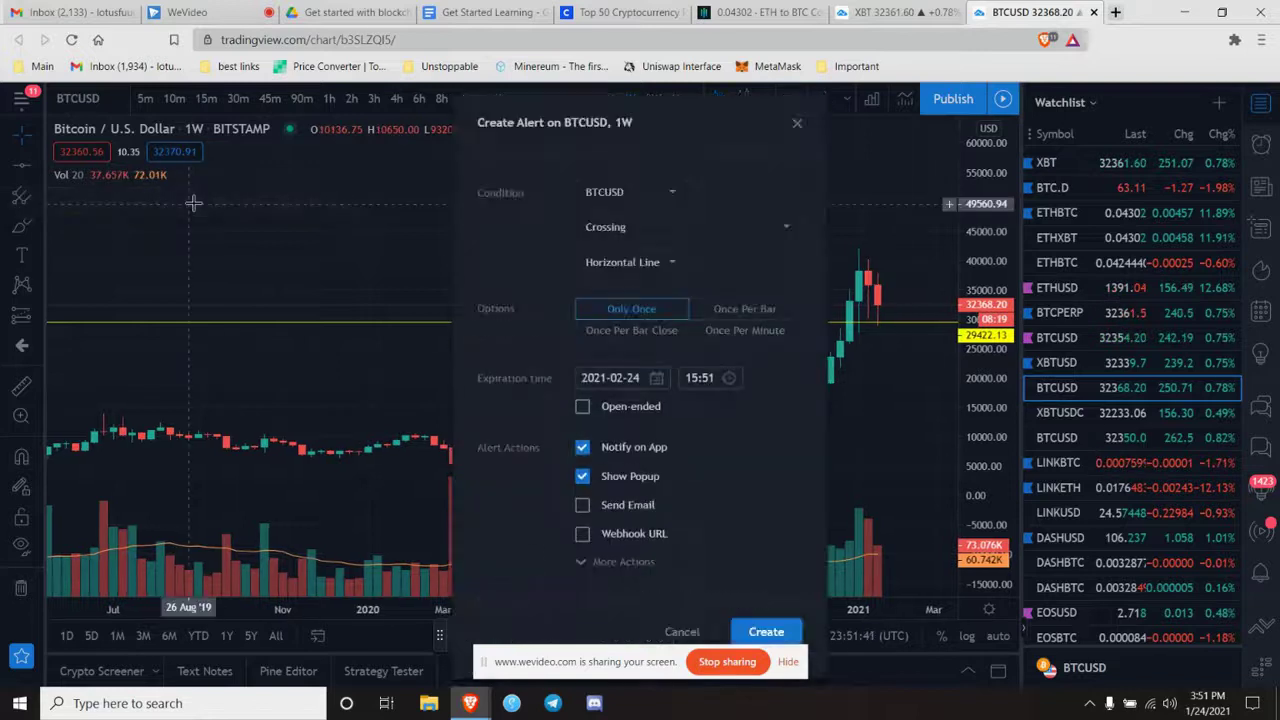
click(657, 379)
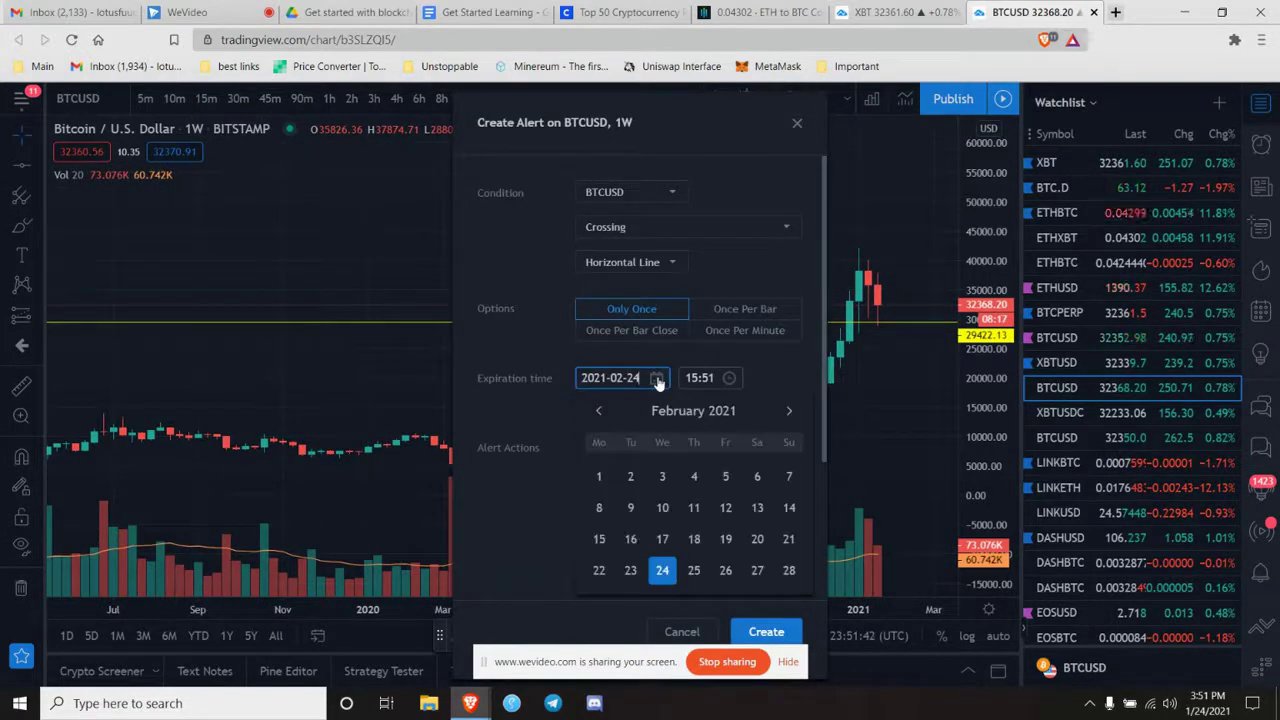
click(598, 410)
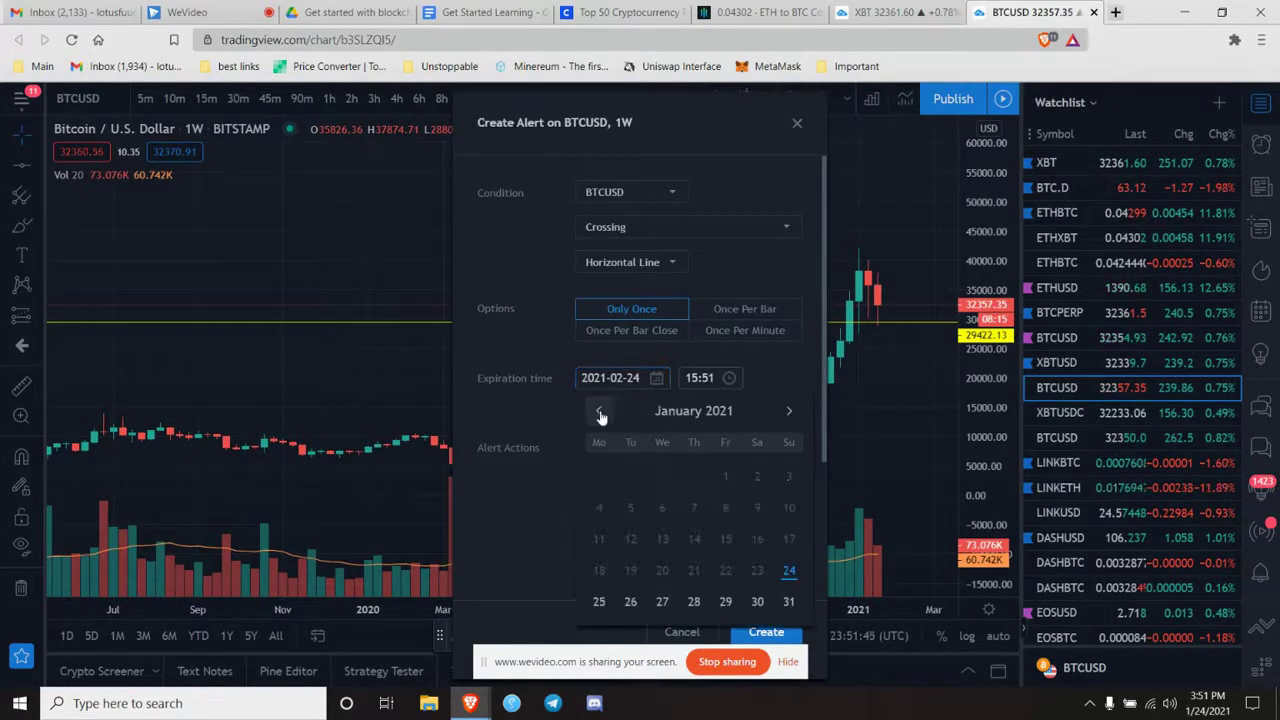
click(789, 601)
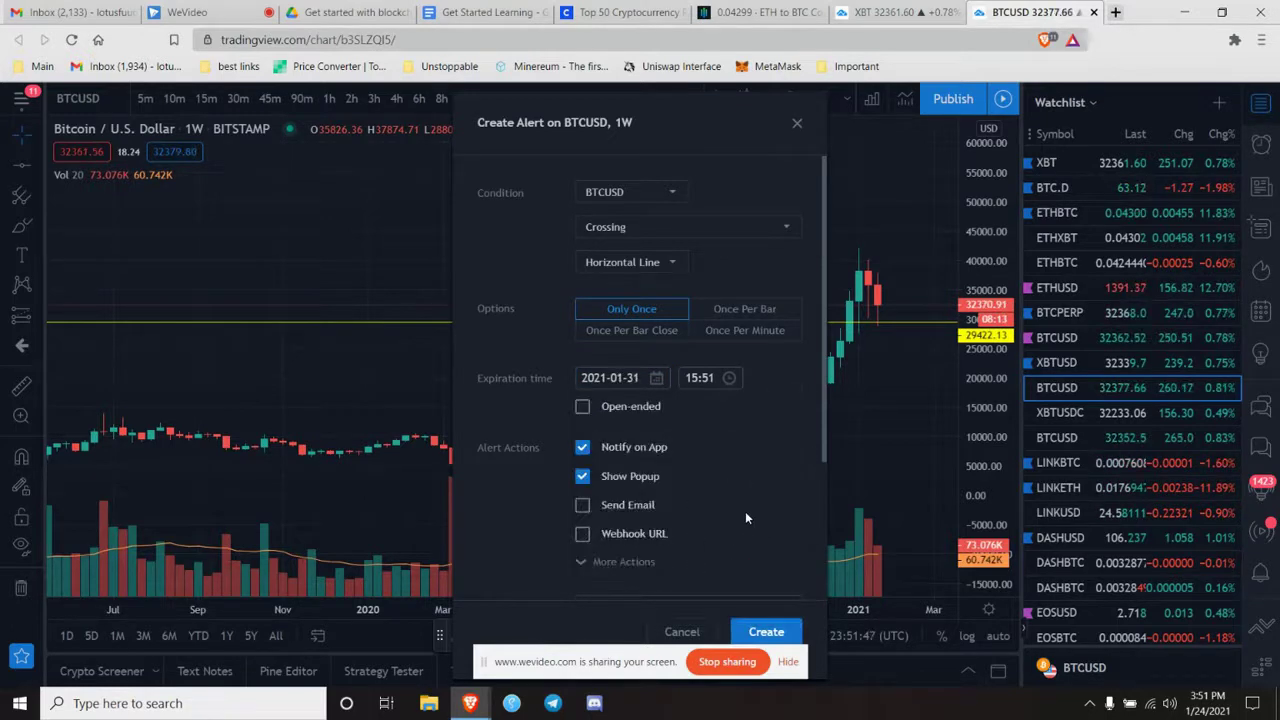
scroll(745, 518, down, 3)
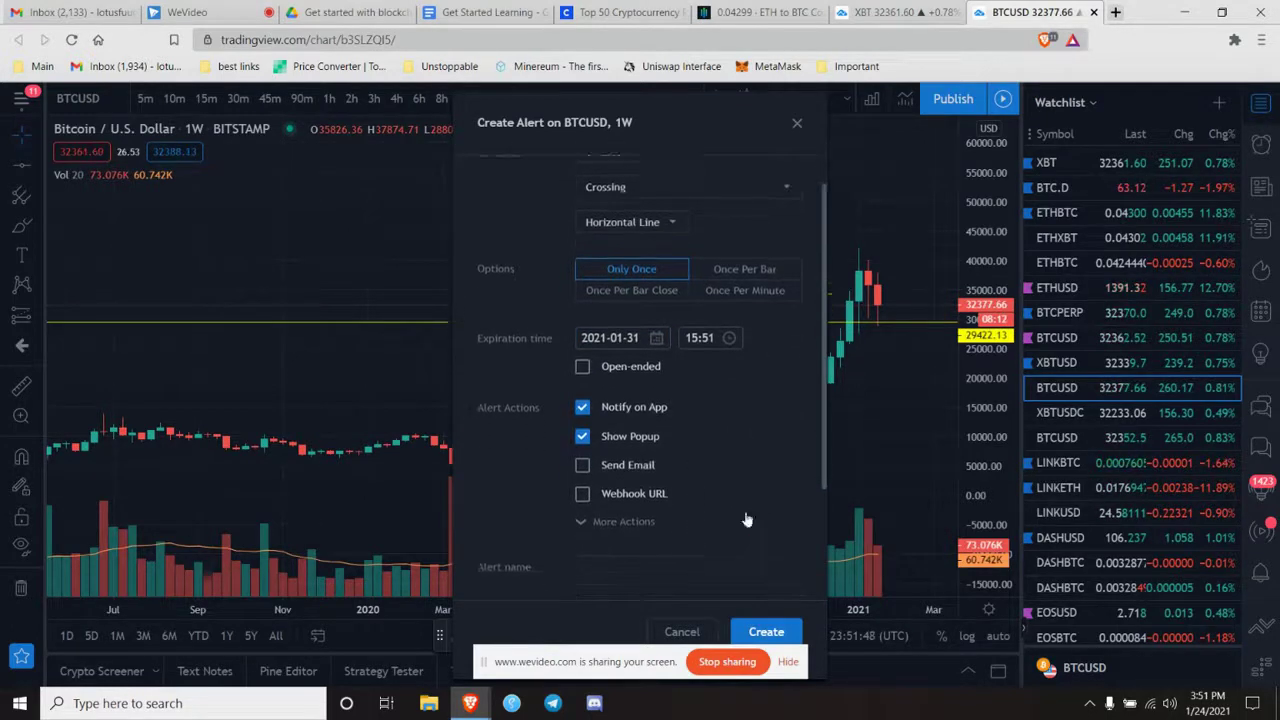
click(766, 631)
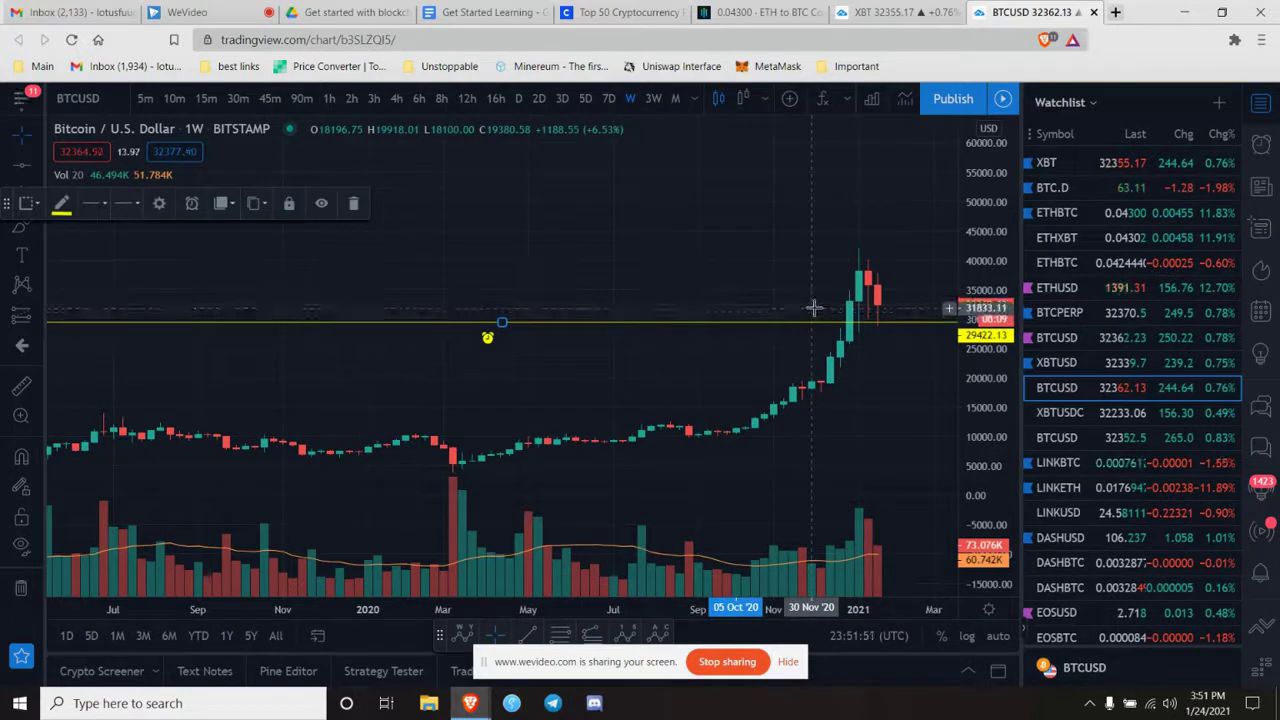
Step: Dismiss the BTCUSD alert popup and delete the alert attached to the horizontal line
click(785, 358)
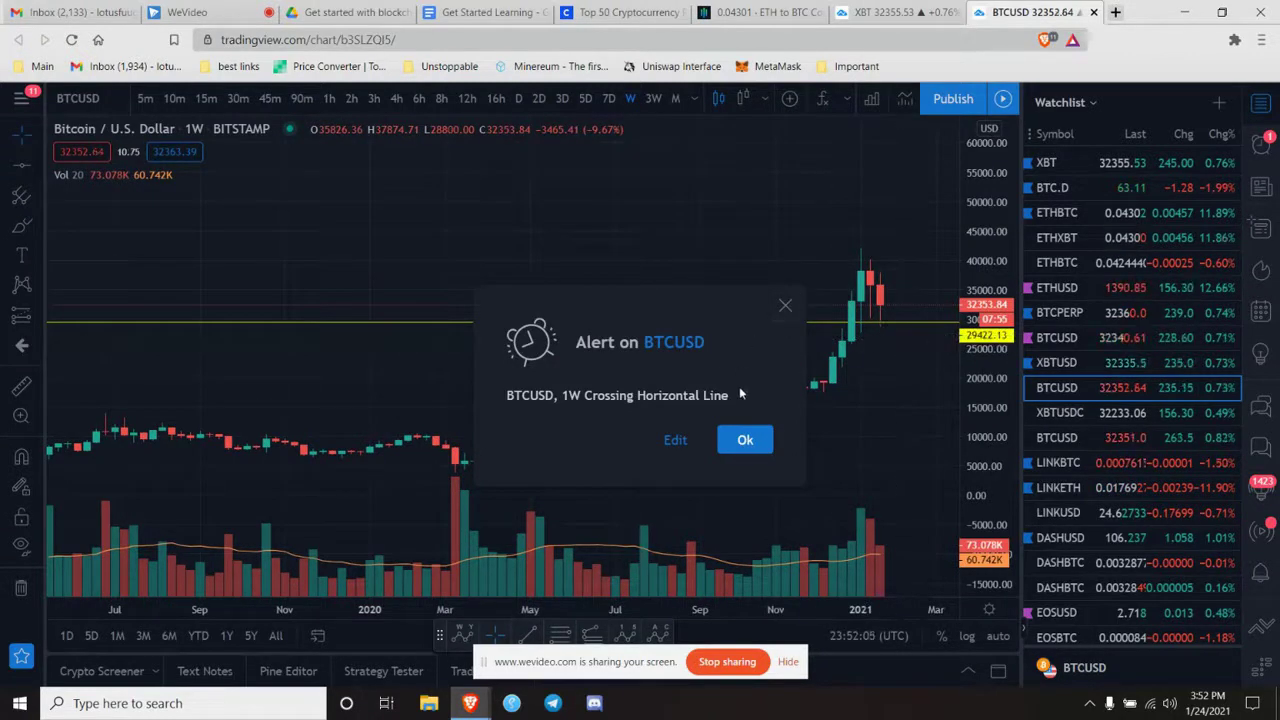
click(745, 440)
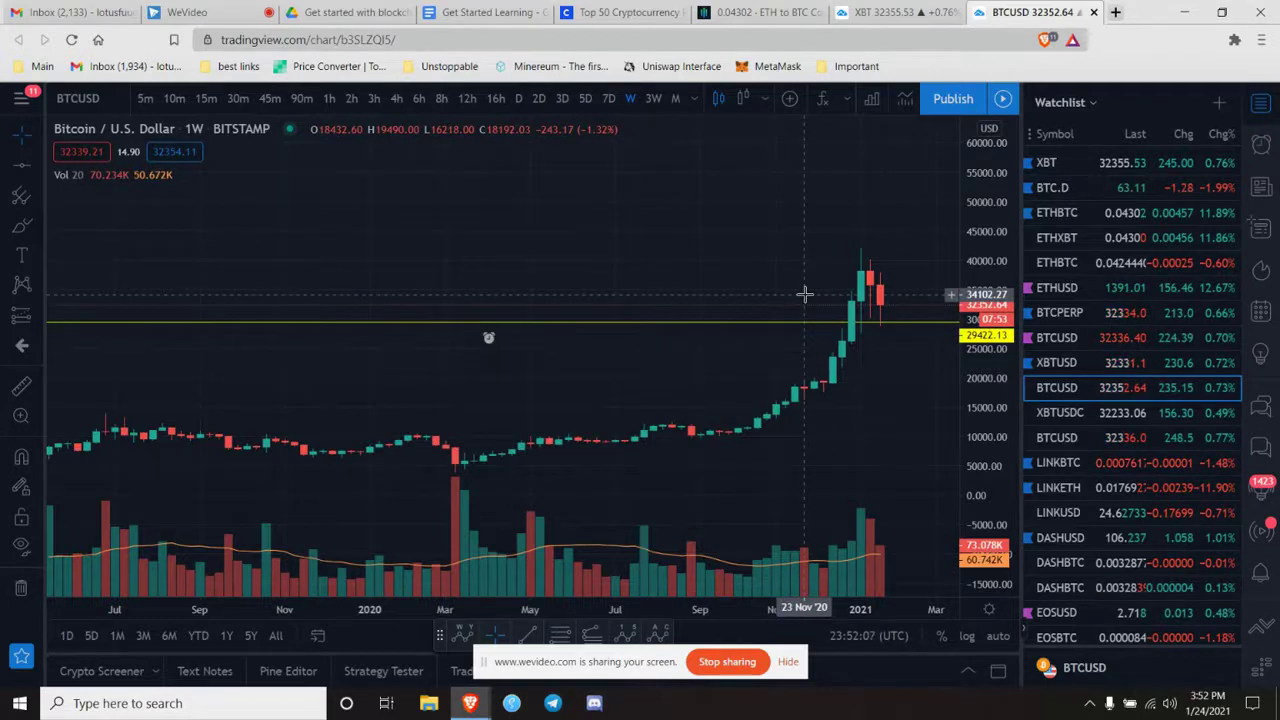
click(503, 322)
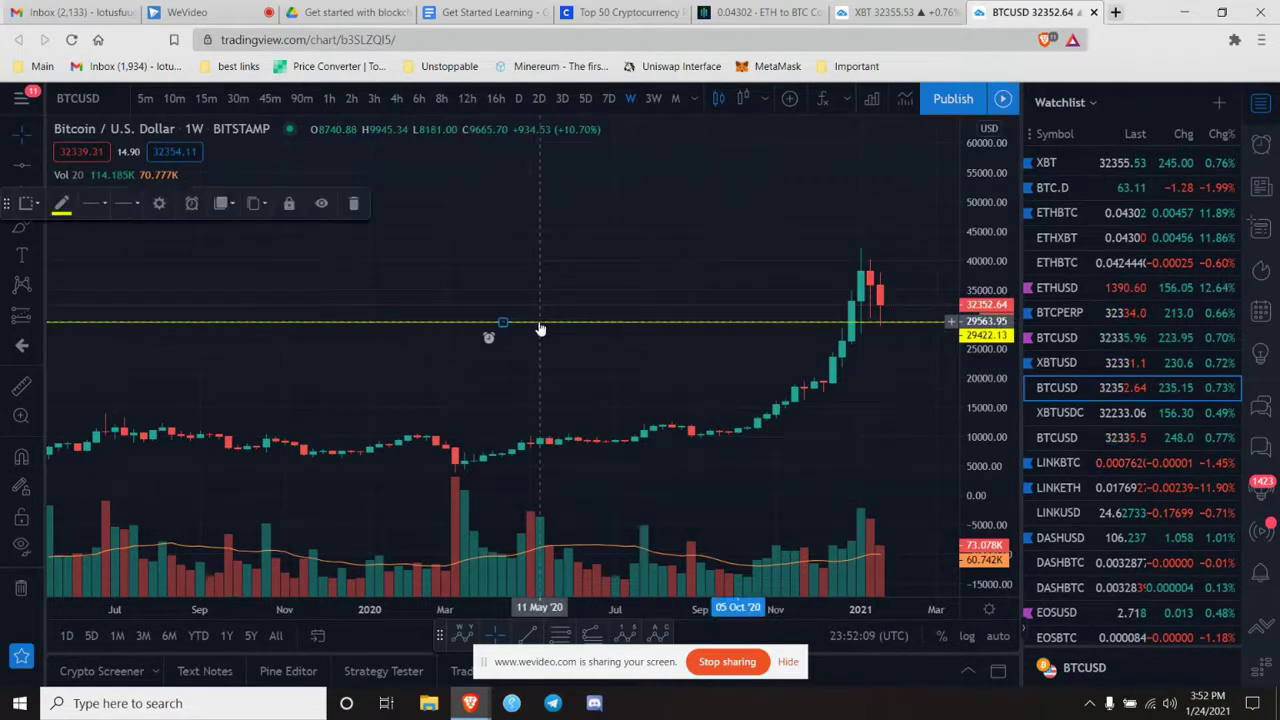
click(191, 203)
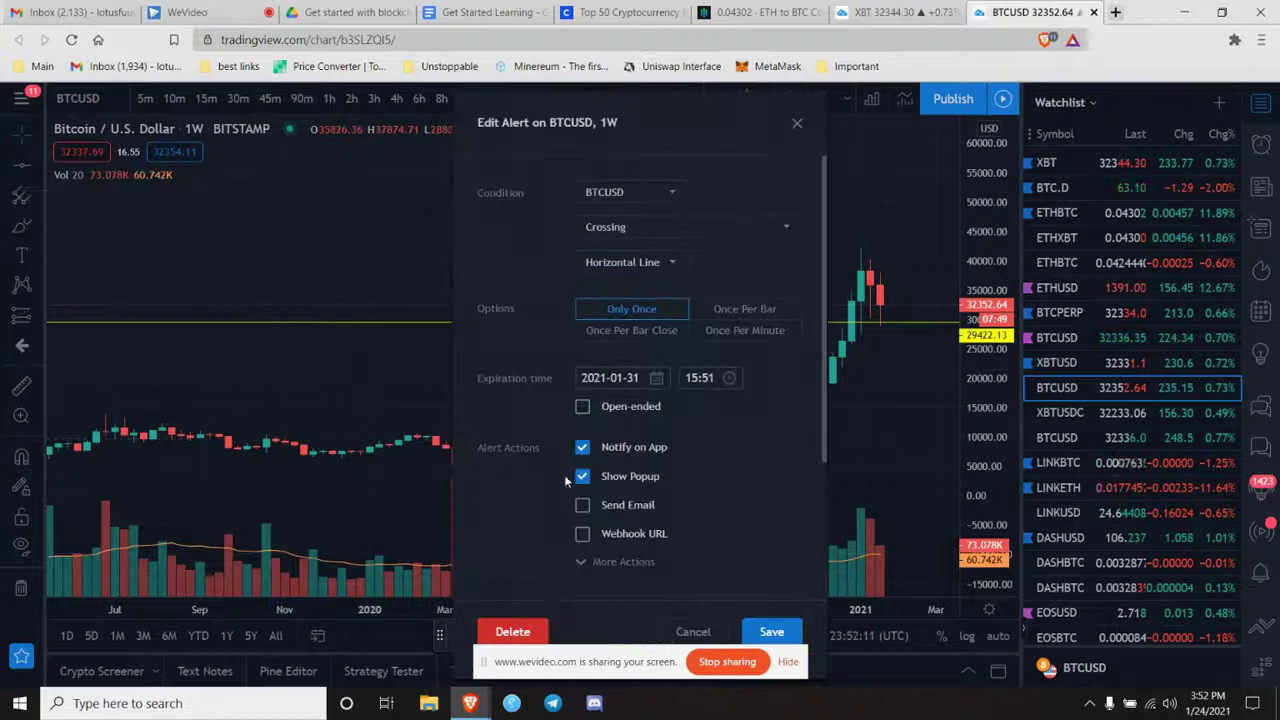
click(504, 623)
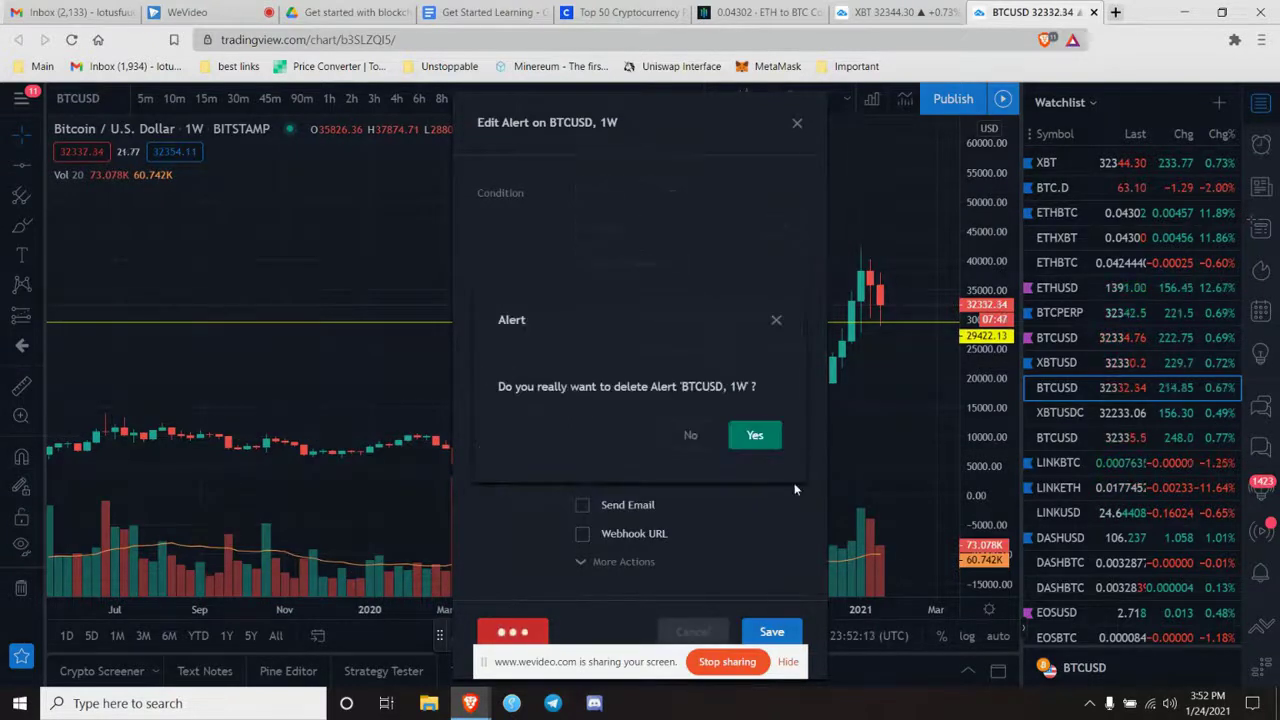
click(766, 433)
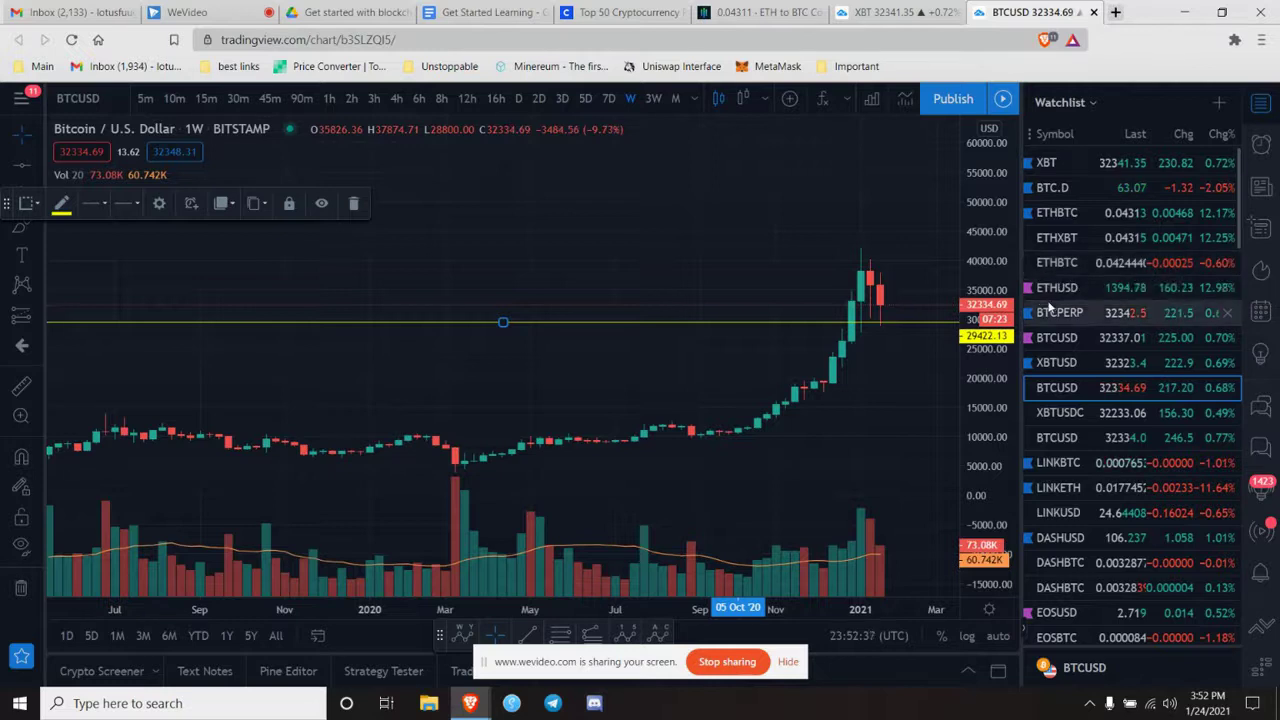
Step: Load the Coinbase BTCUSD pair, and close this chart page without saving to return to the XBT chart
click(1053, 344)
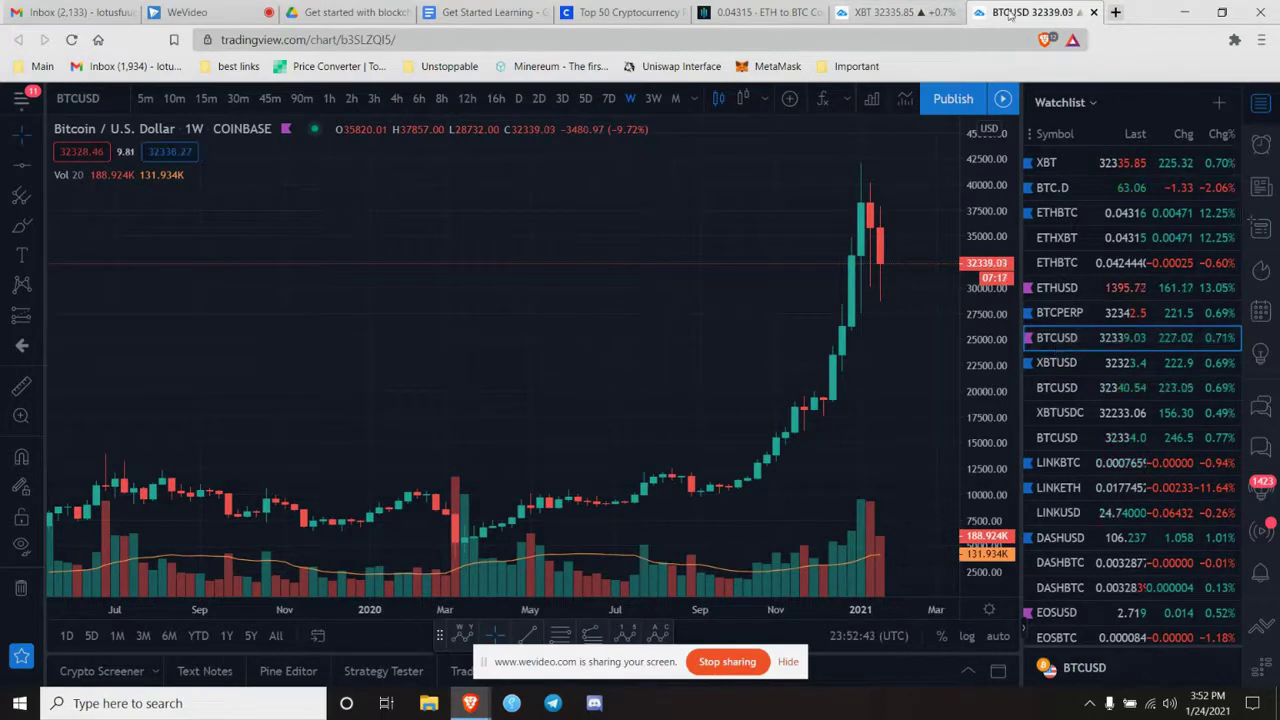
click(1095, 12)
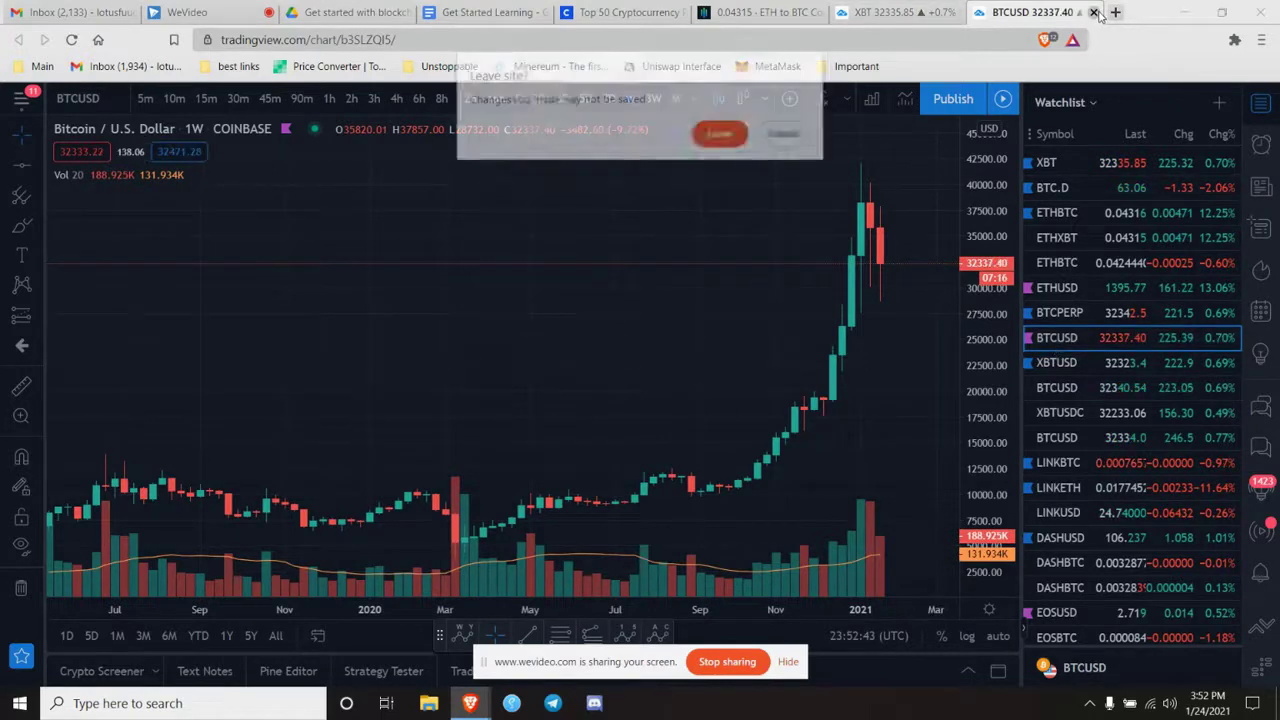
click(724, 132)
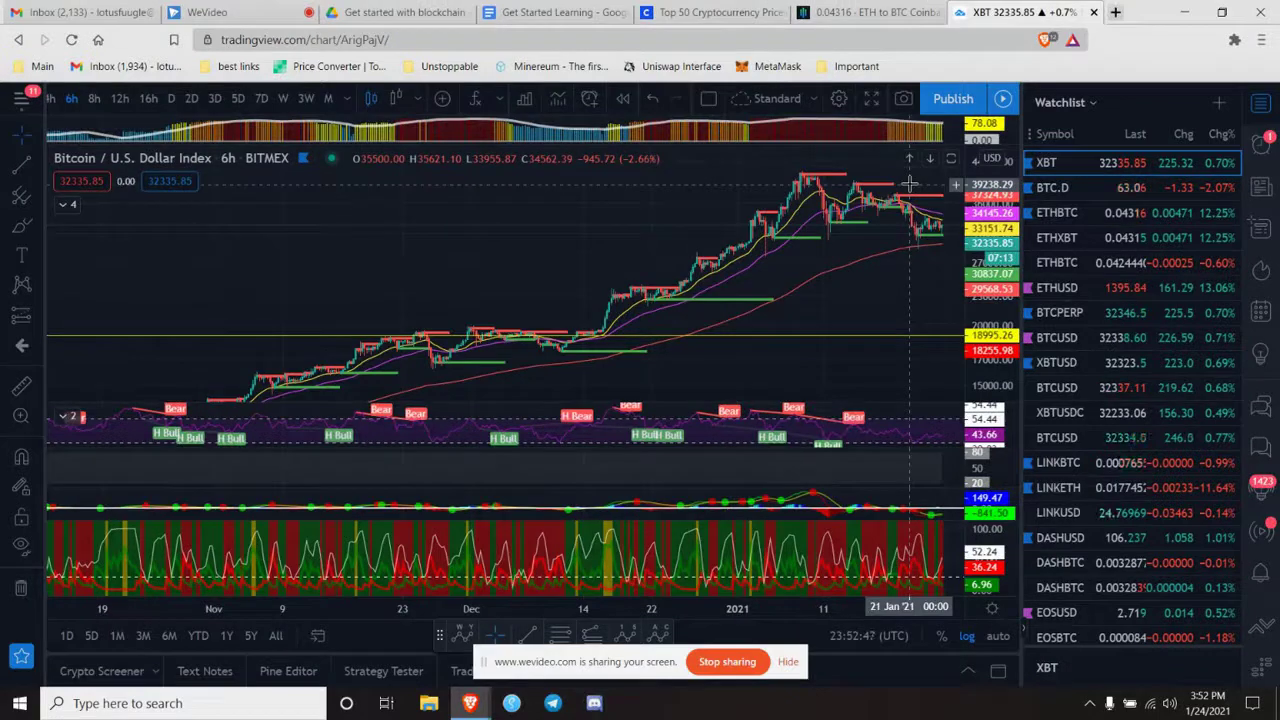
scroll(985, 285, up, 5)
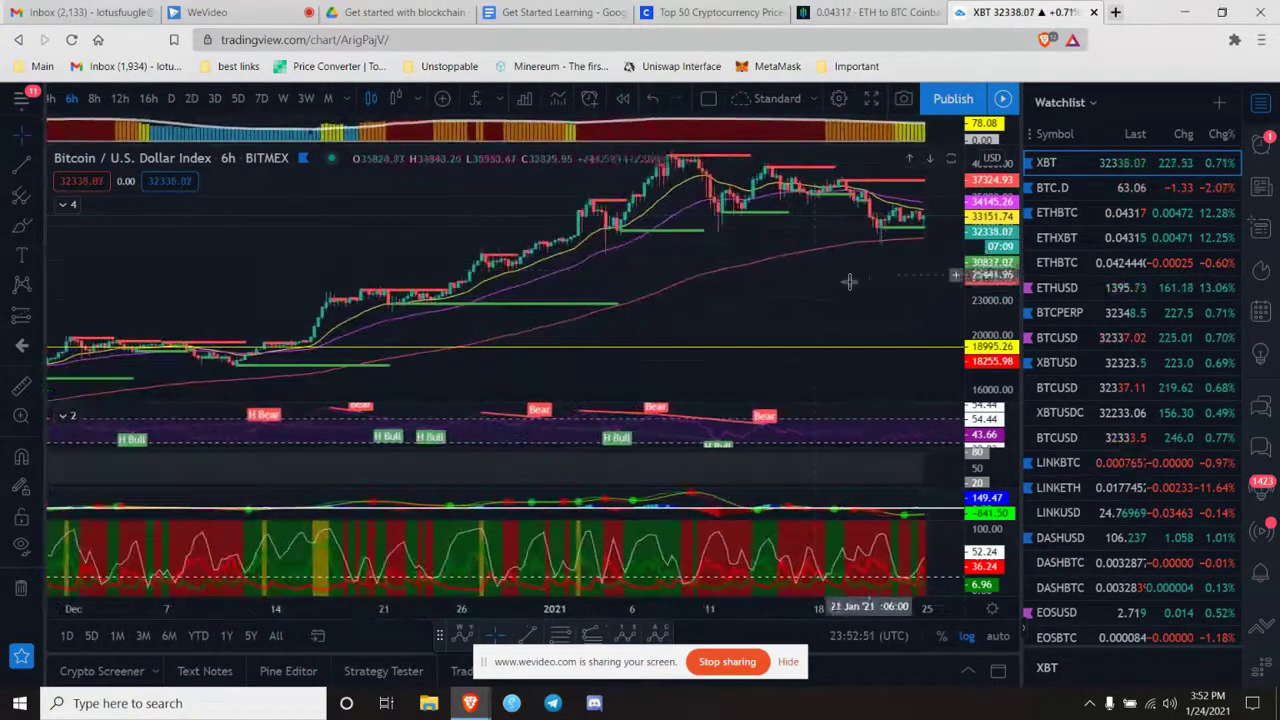
Step: Examine the BA_Historical Volatility Percentile & SMA pane maximized on the 6h XBT chart, and restore the full chart layout
drag(766, 237, 778, 313)
drag(830, 363, 809, 375)
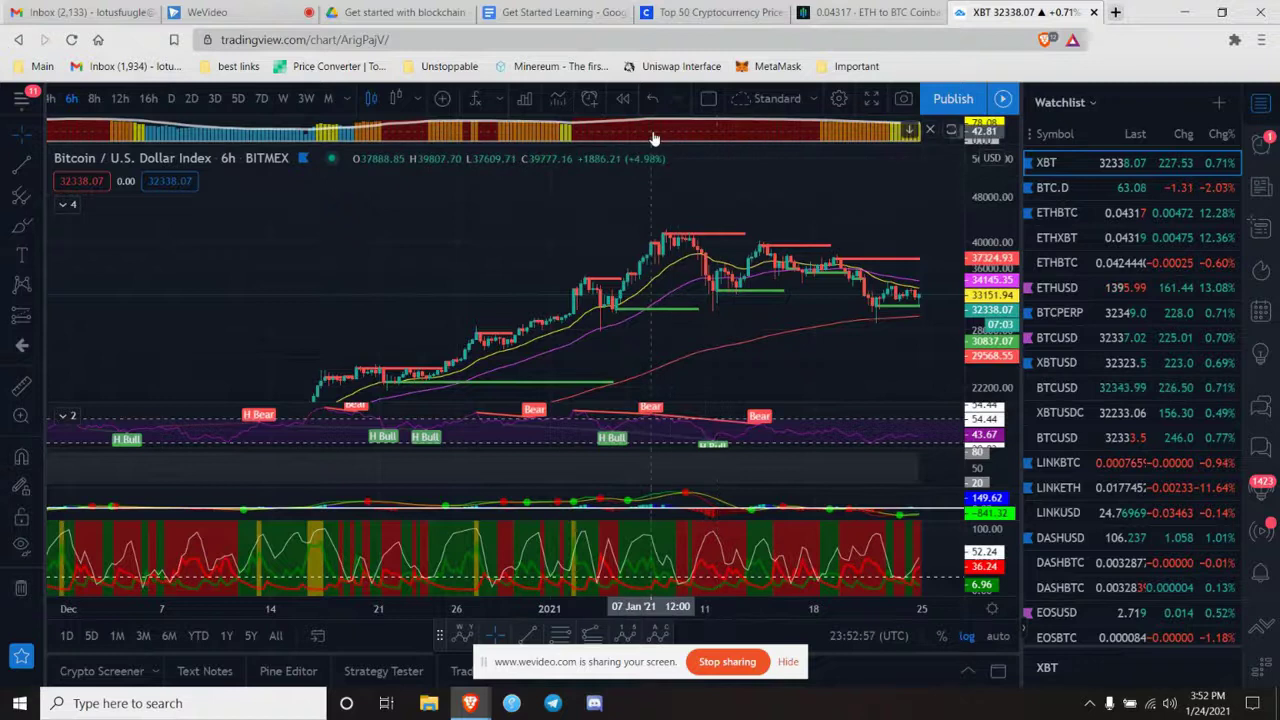
double_click(579, 134)
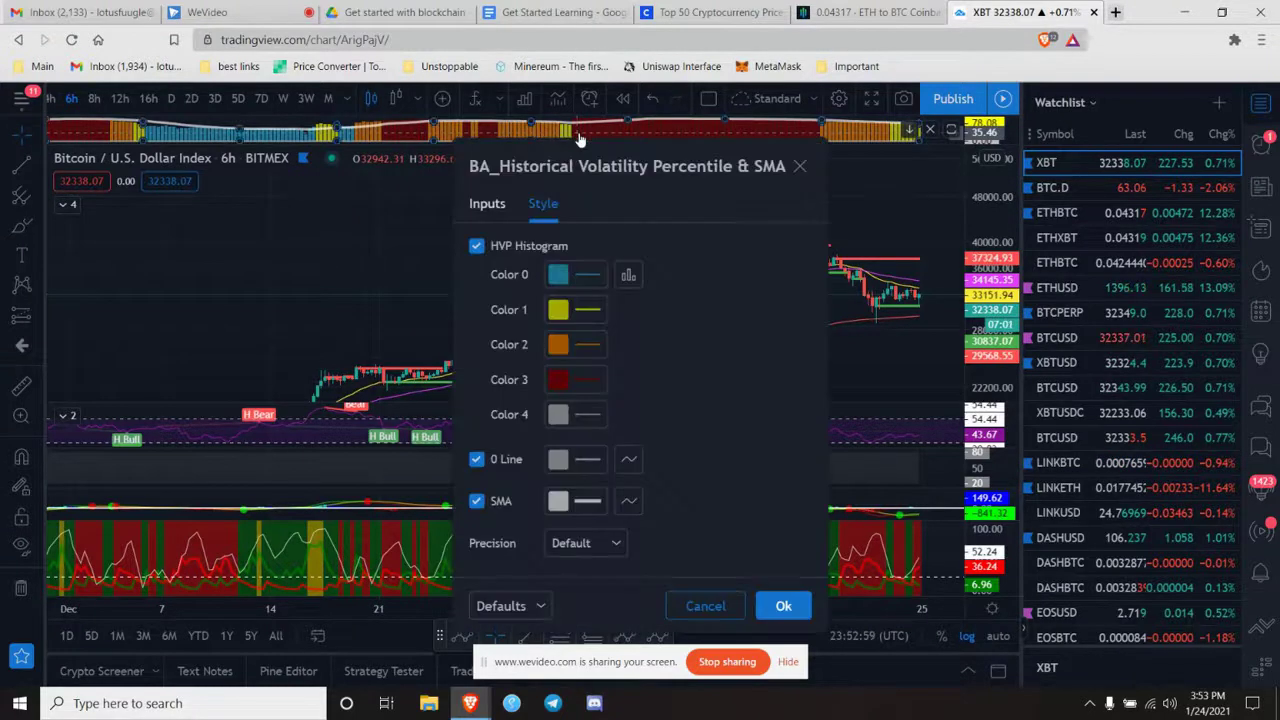
click(800, 166)
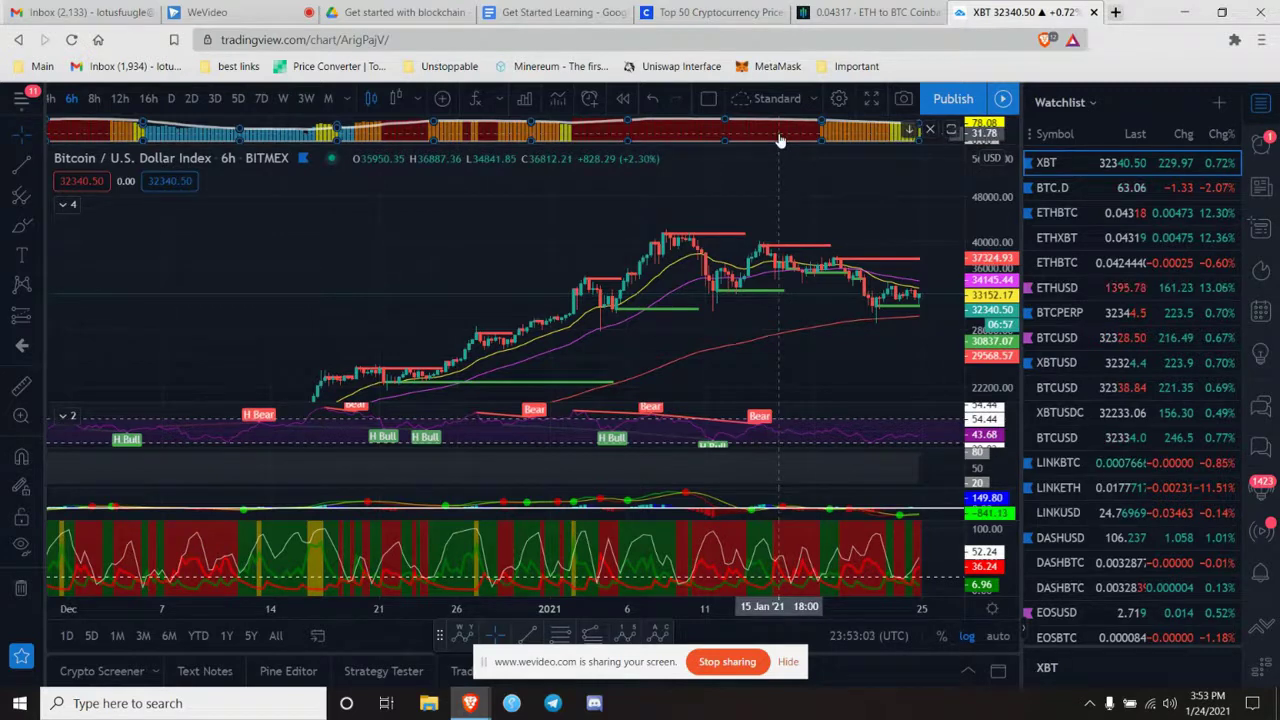
double_click(780, 140)
click(955, 130)
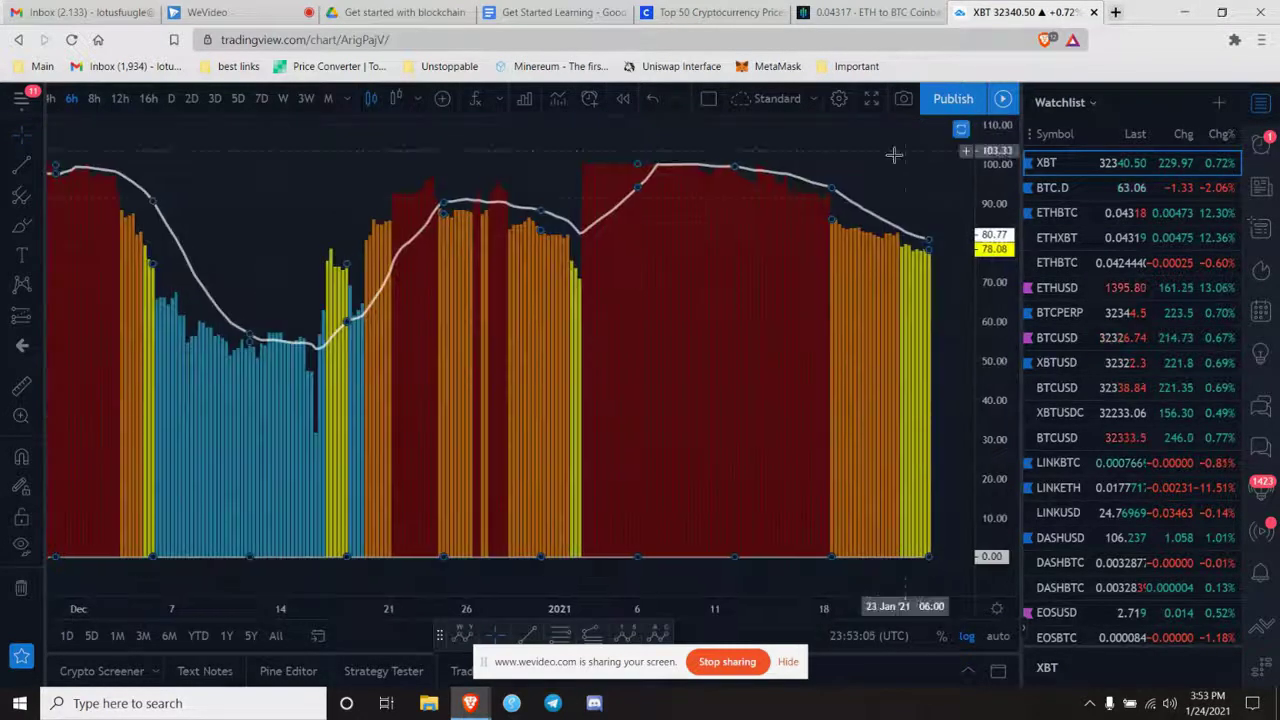
scroll(850, 200, right, 3)
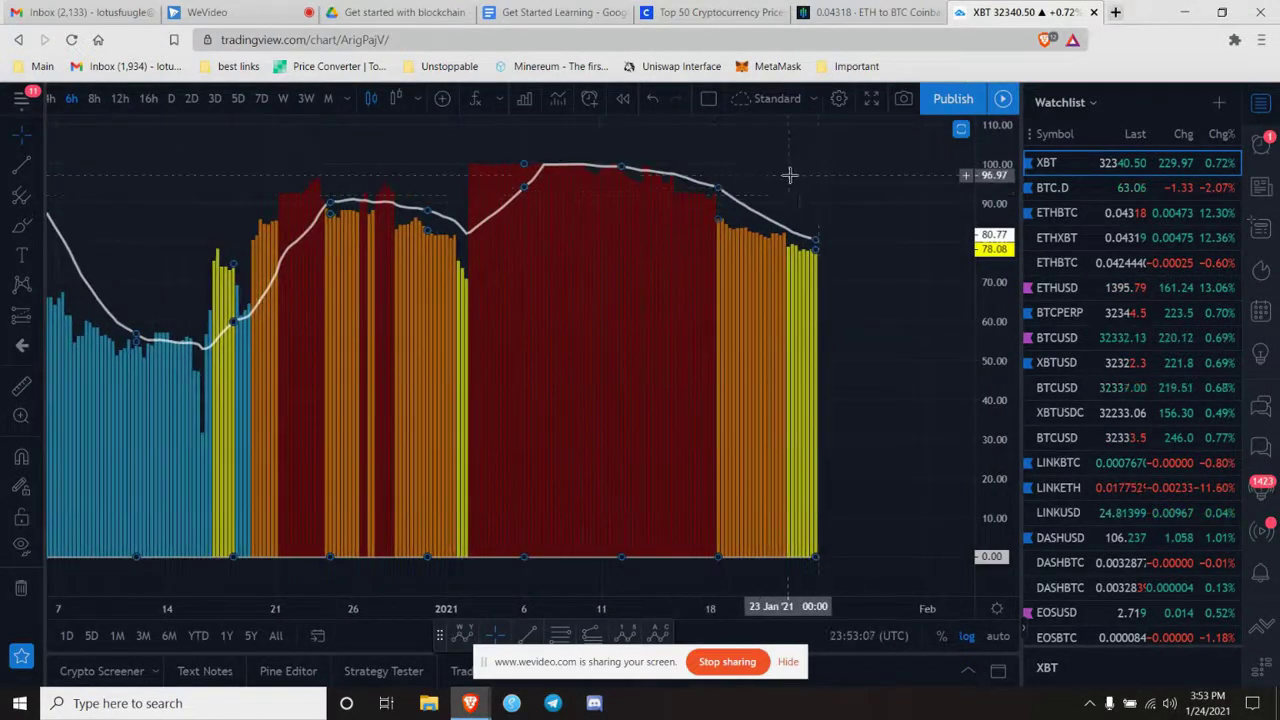
scroll(850, 180, left, 3)
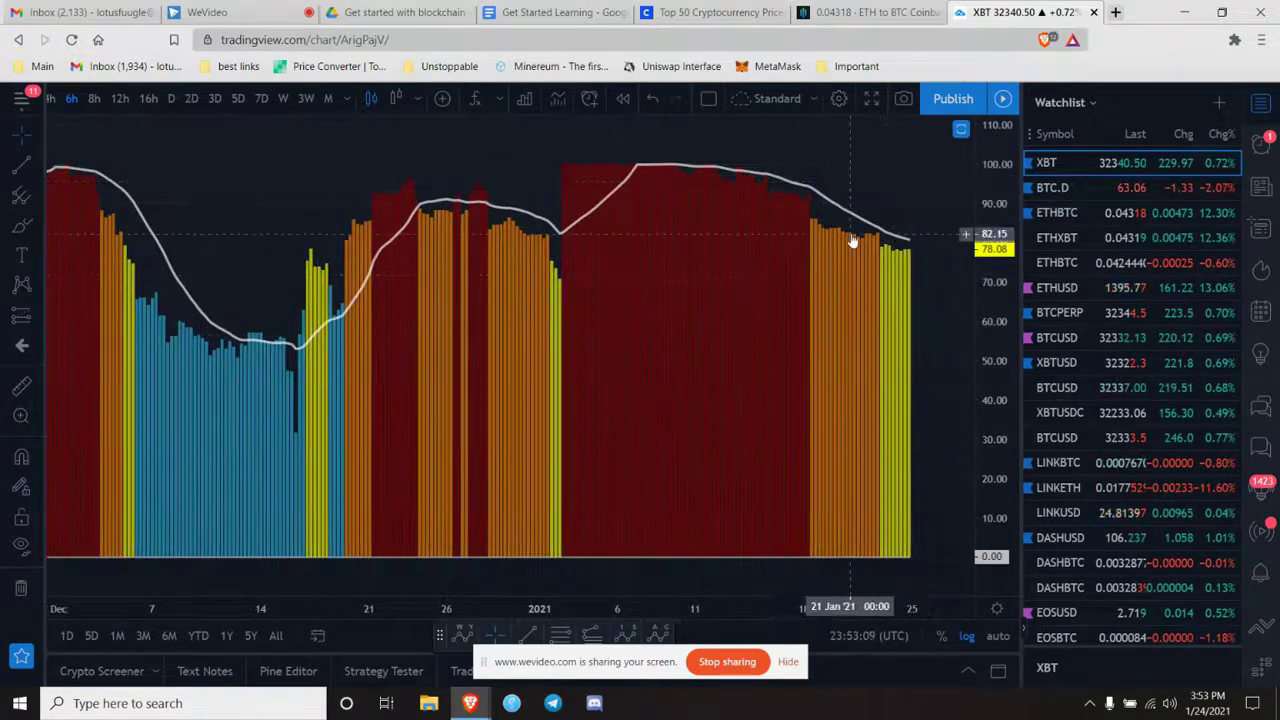
double_click(869, 165)
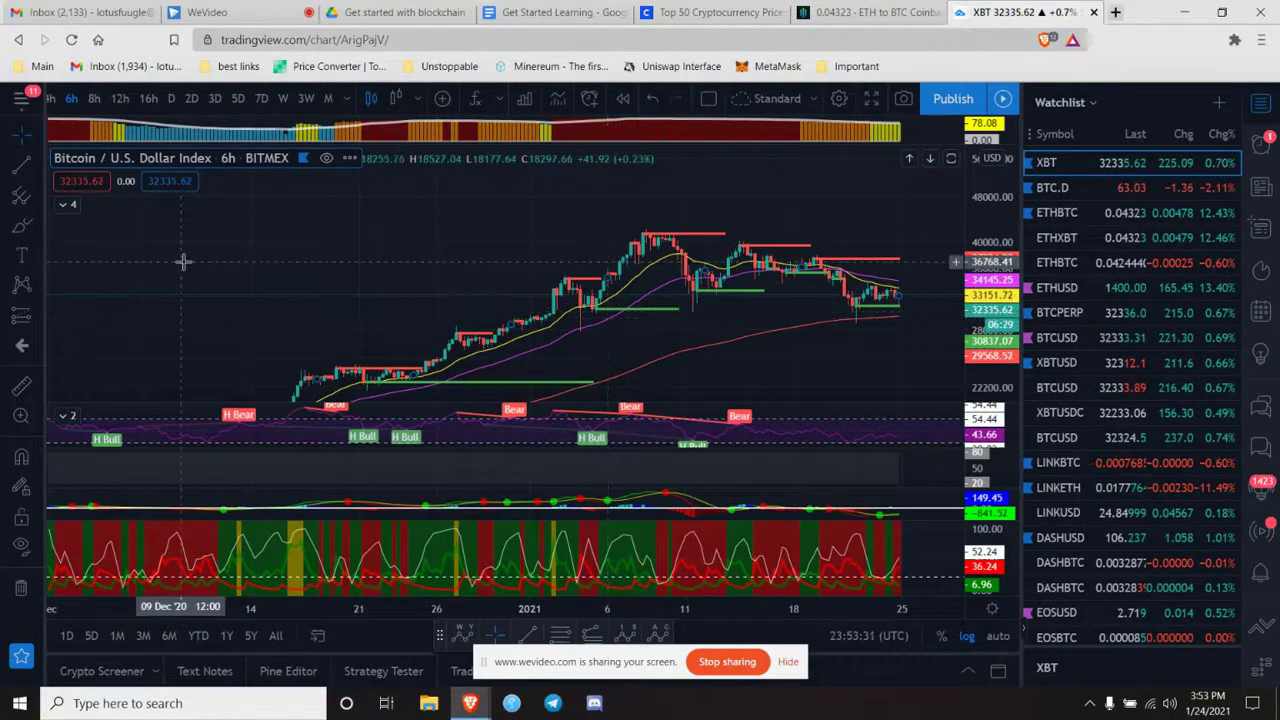
Step: Expand the main chart's indicator legend, hide and reshow the Multi-Indicator to compare the price action, and collapse the legend
click(68, 205)
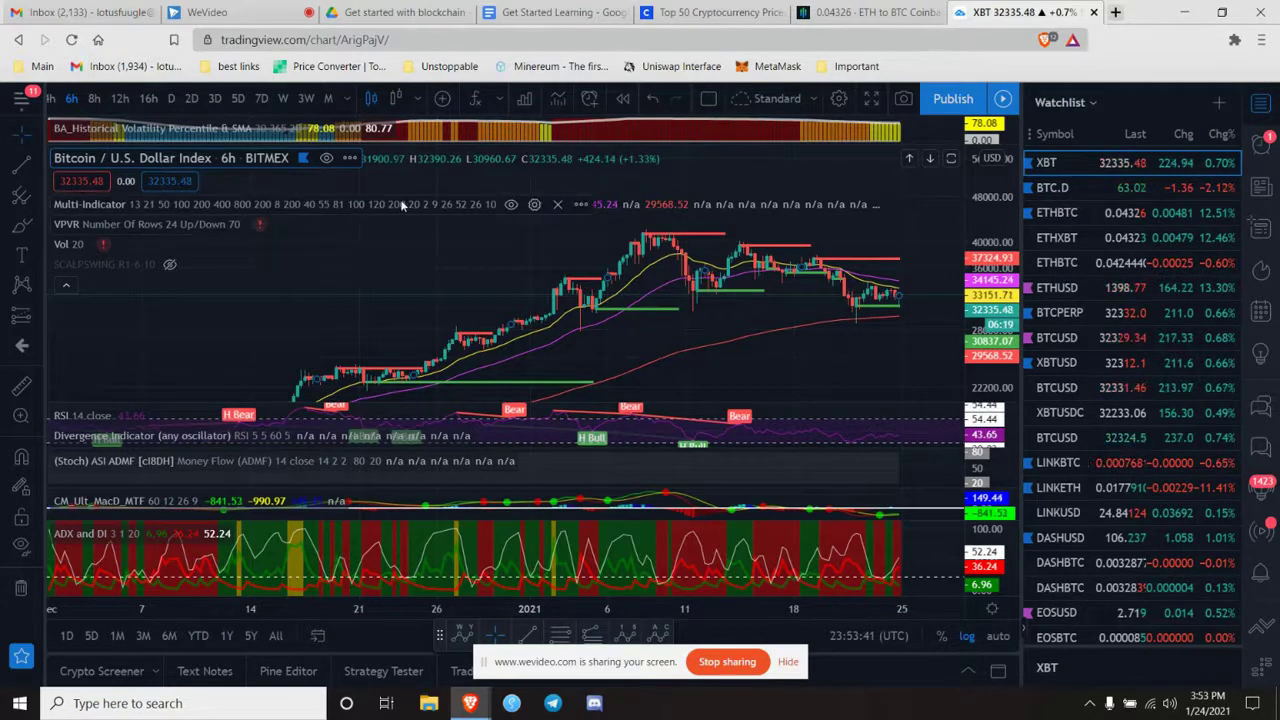
click(509, 204)
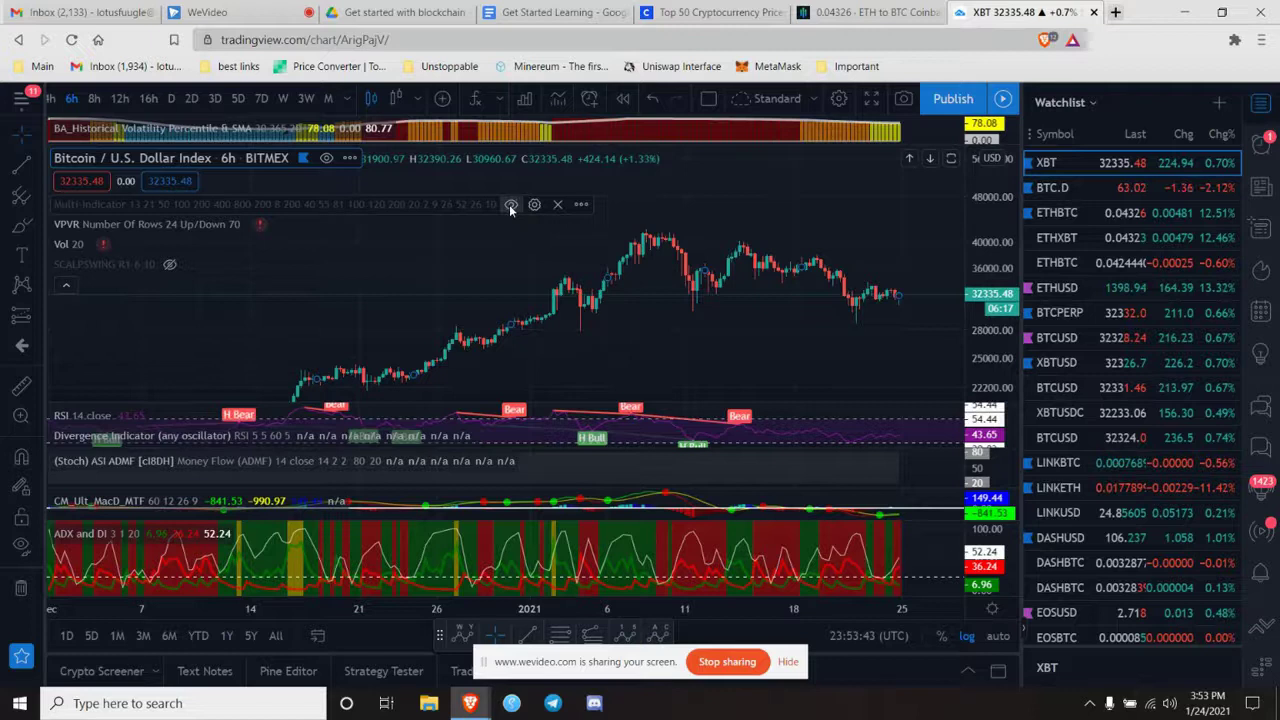
click(509, 204)
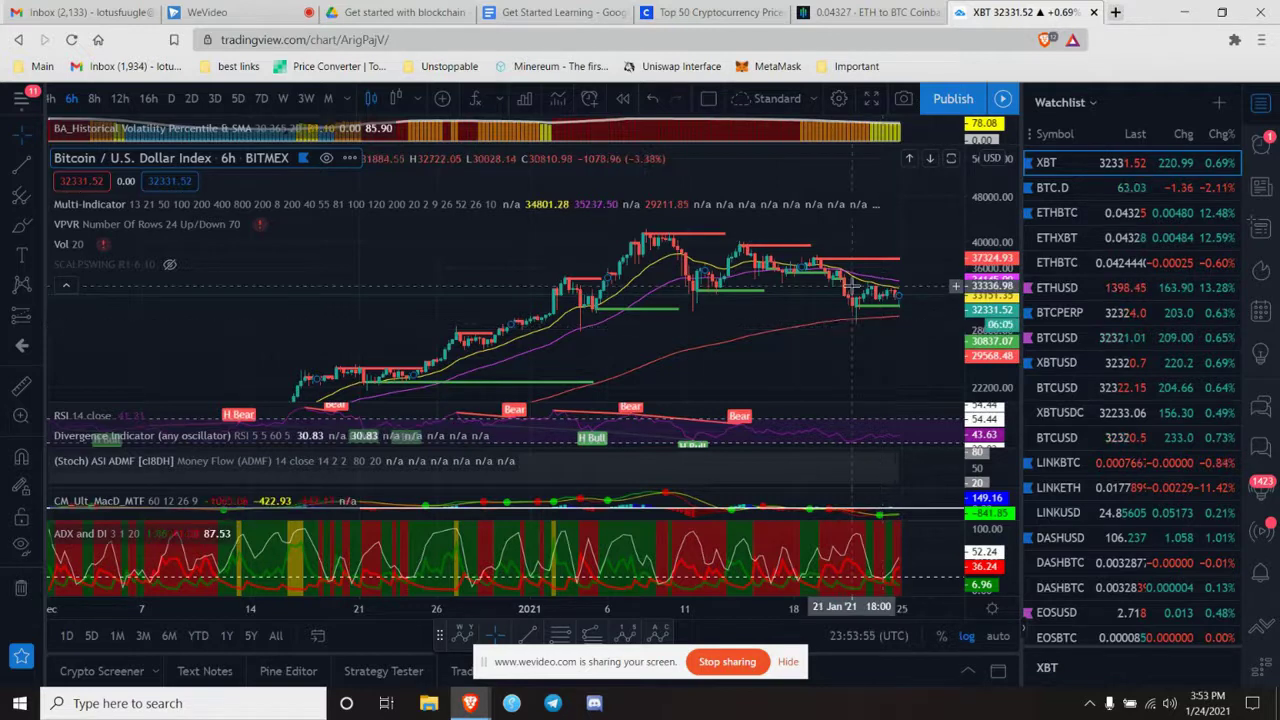
scroll(987, 283, down, 5)
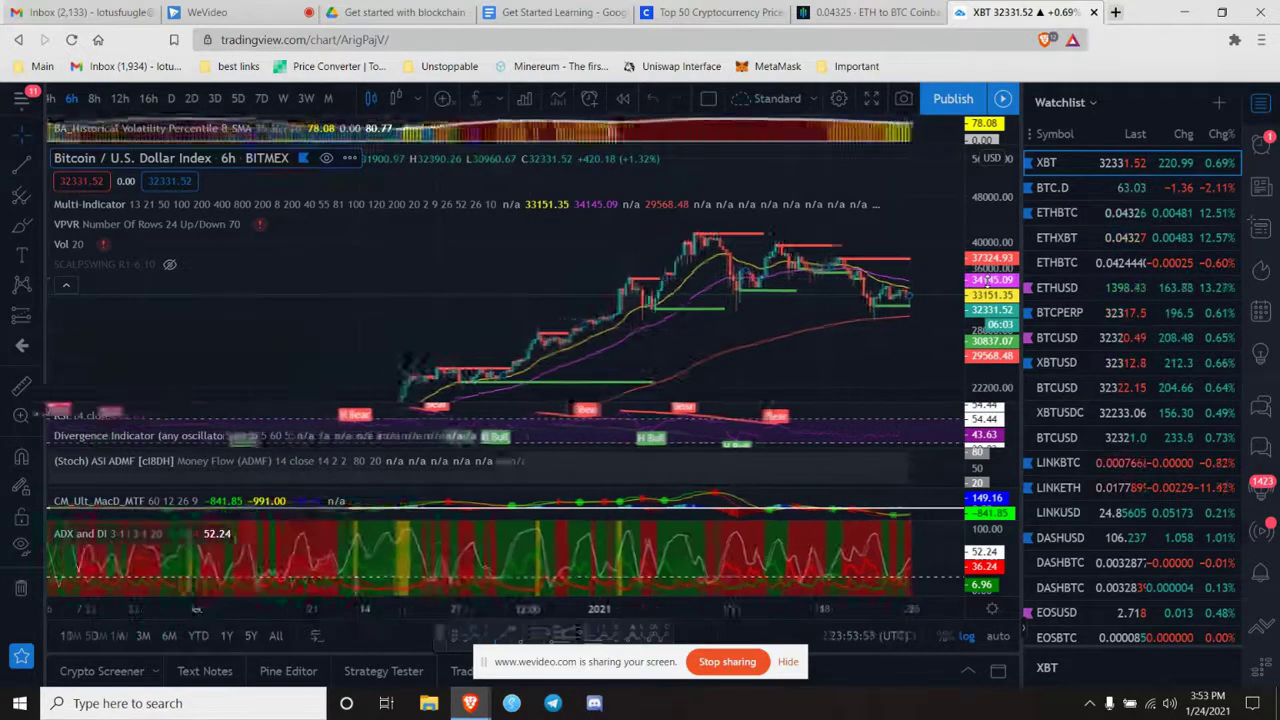
scroll(993, 367, up, 2)
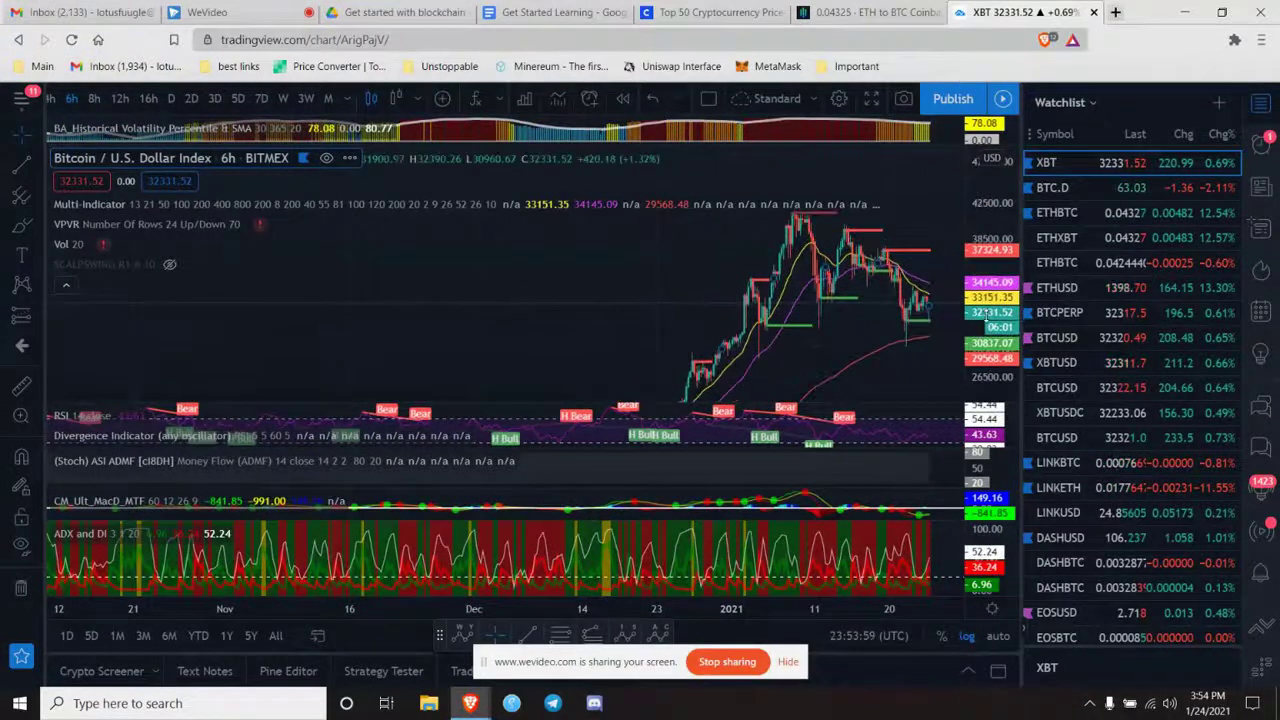
click(61, 286)
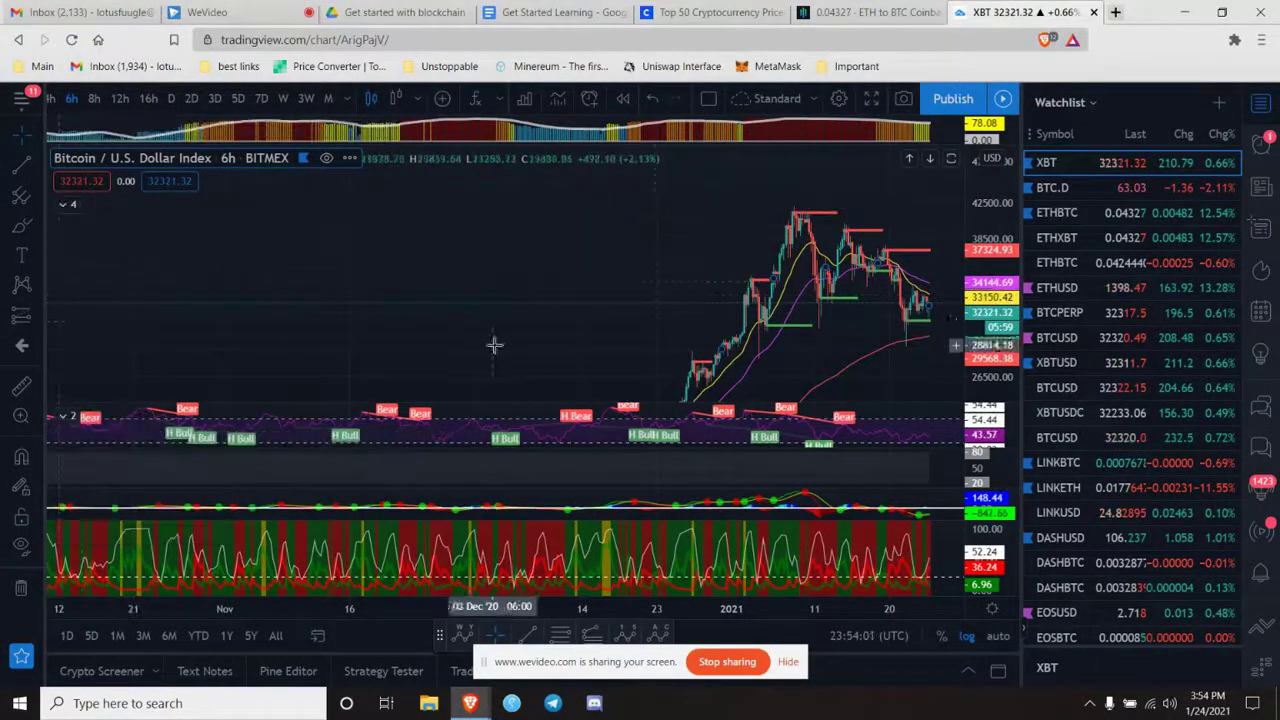
Step: Switch the XBT chart to the weekly timeframe and bring the price history from 2017 to 2021 into view
scroll(990, 263, down, 2)
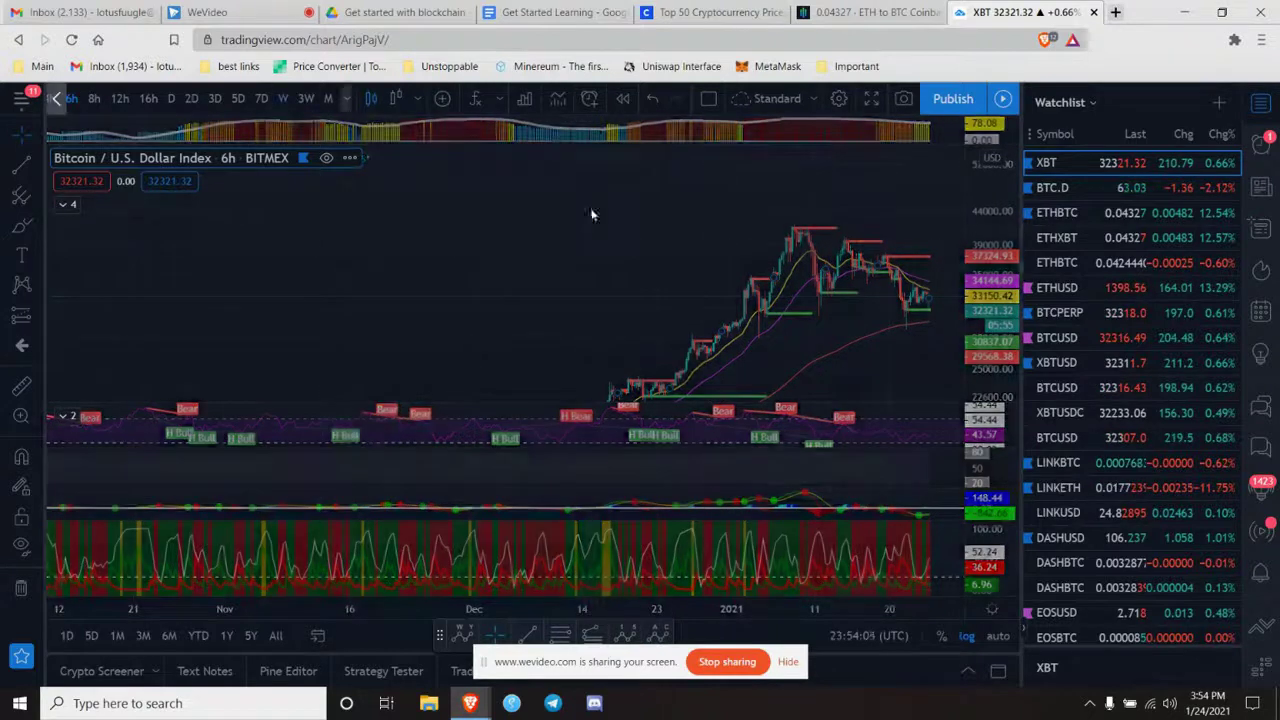
text(1W)
key(Return)
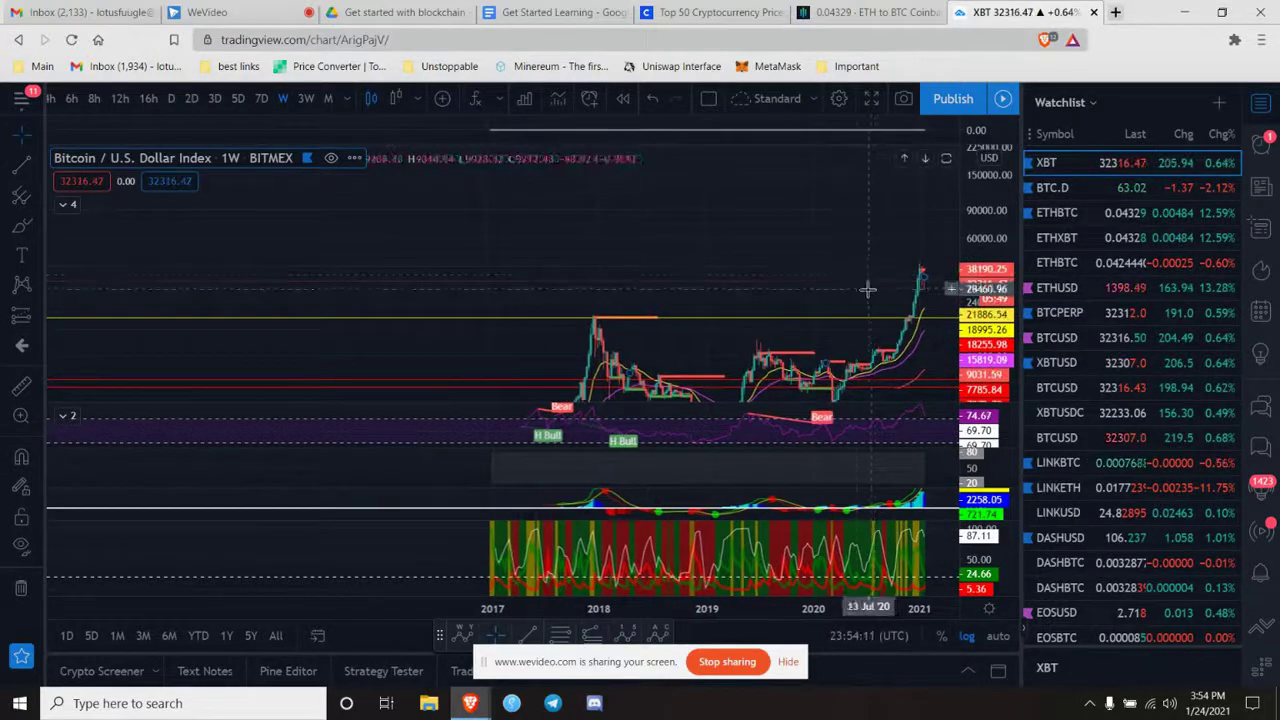
scroll(863, 296, right, 5)
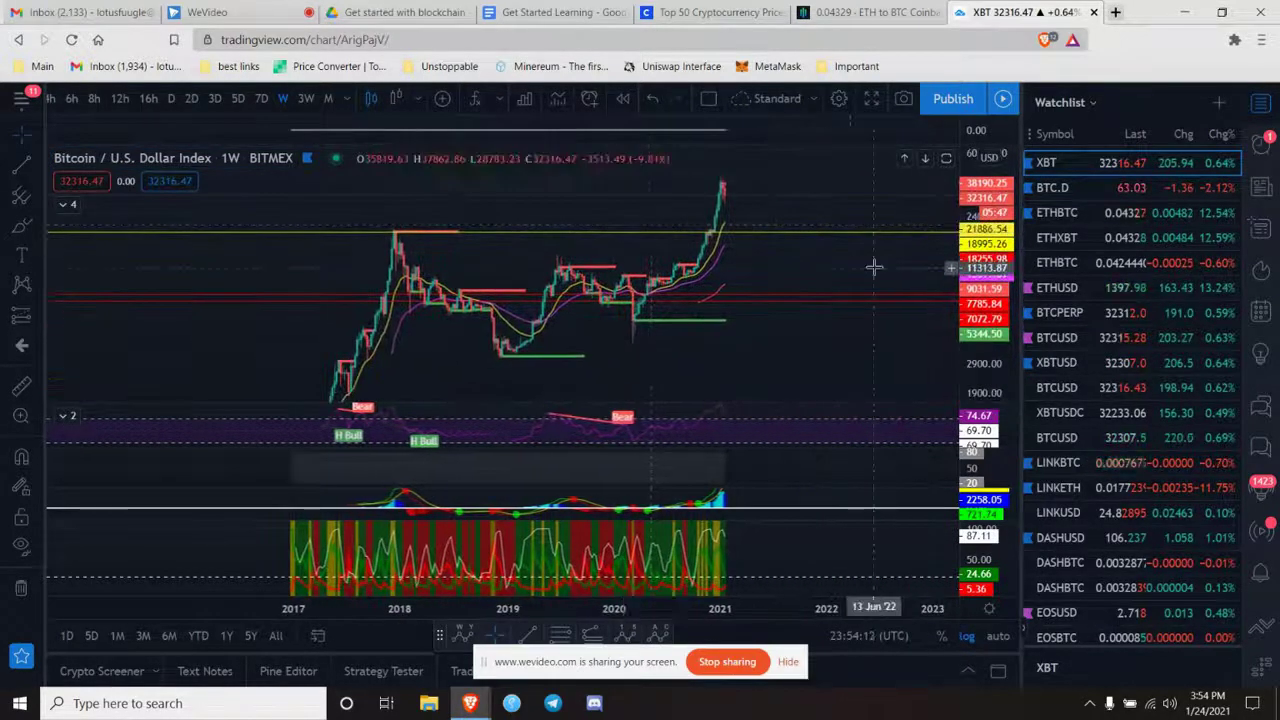
scroll(990, 258, right, 8)
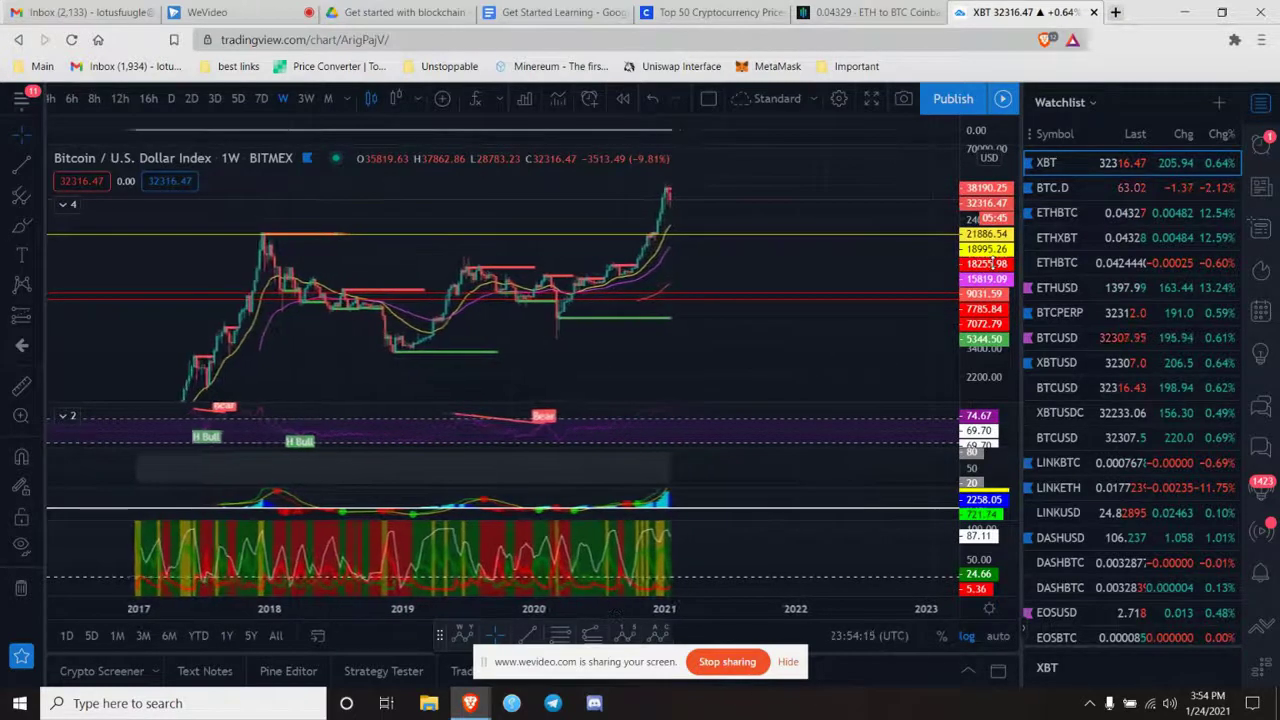
scroll(990, 262, left, 10)
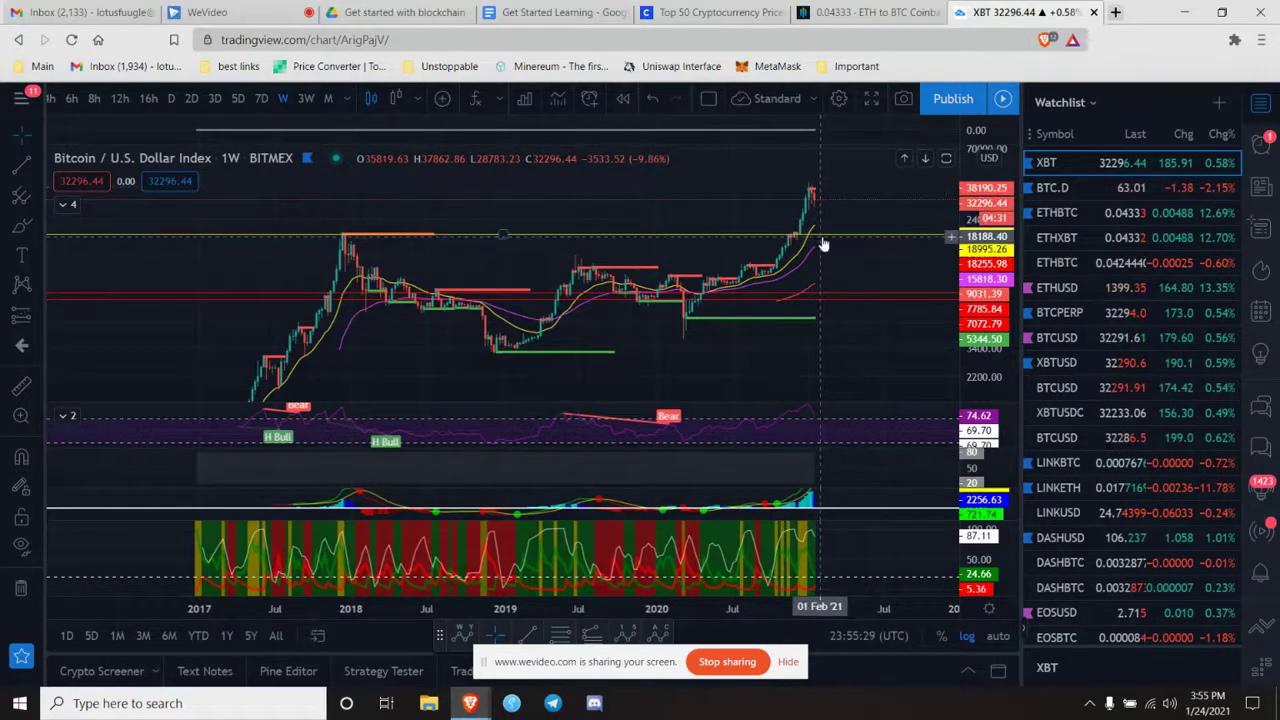
Step: Maximize the RSI pane with the divergence labels to examine its weekly swings, and restore the full chart layout
double_click(851, 425)
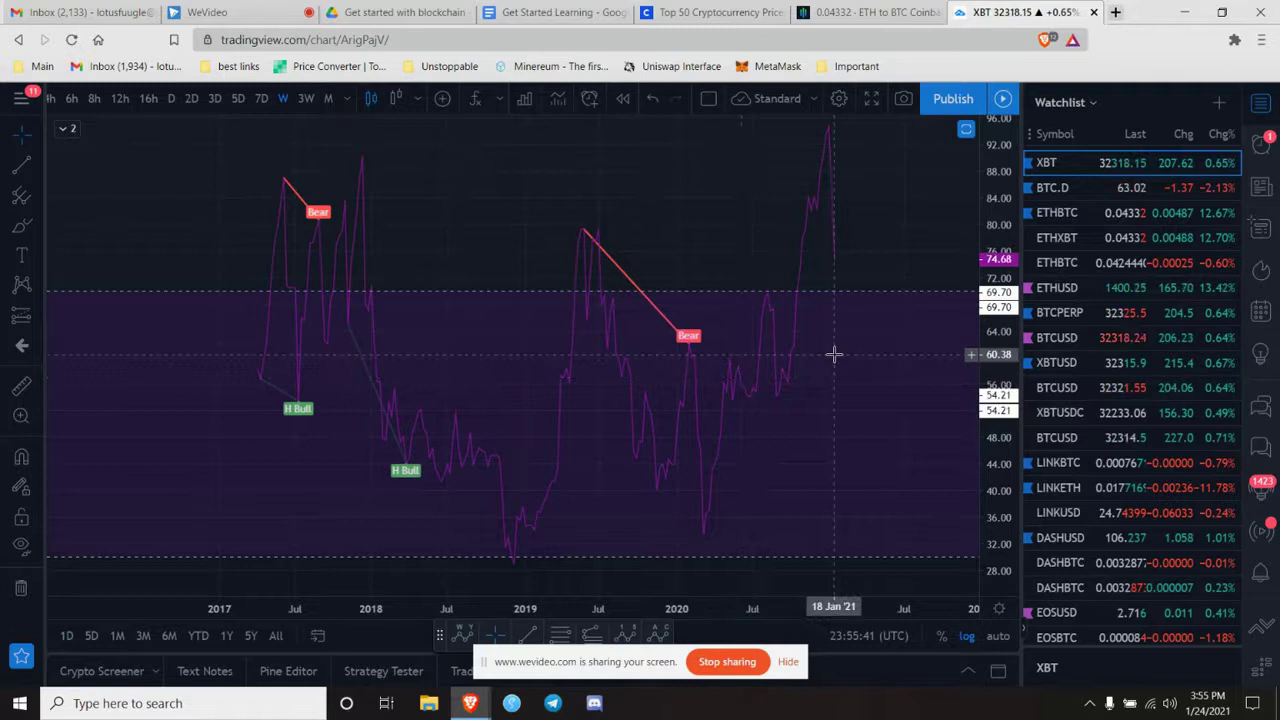
drag(918, 347, 894, 310)
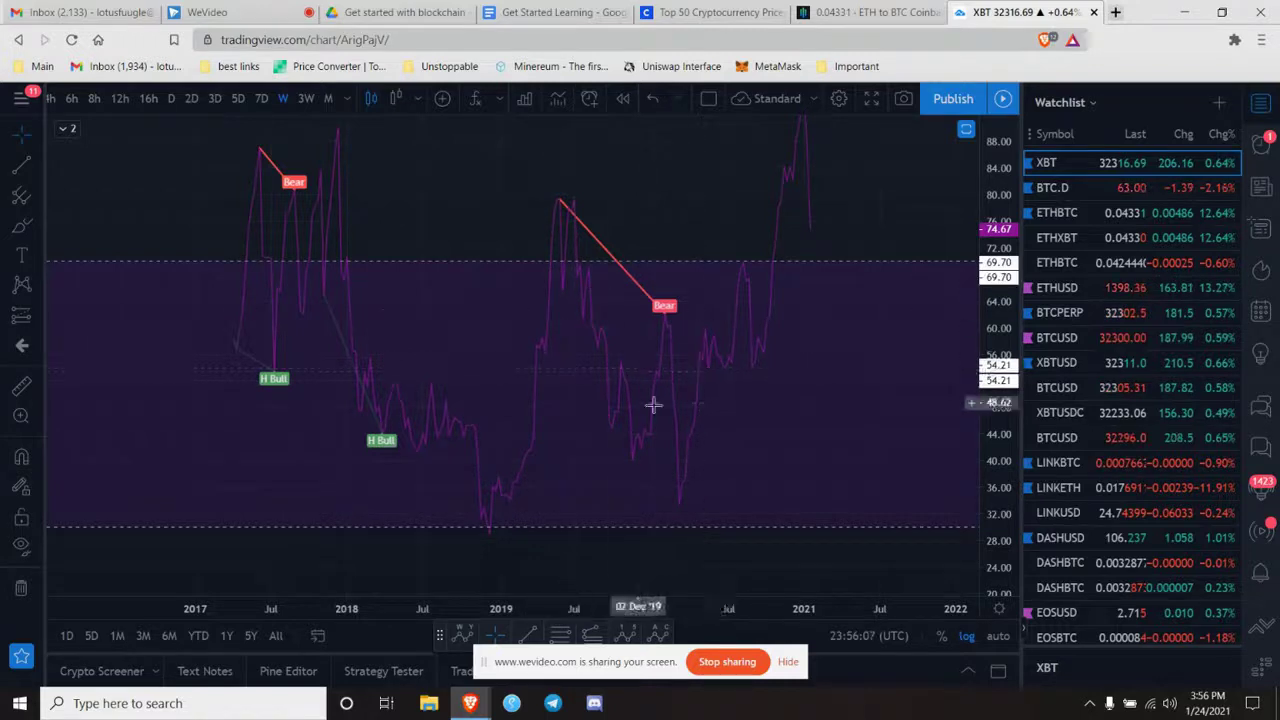
double_click(878, 237)
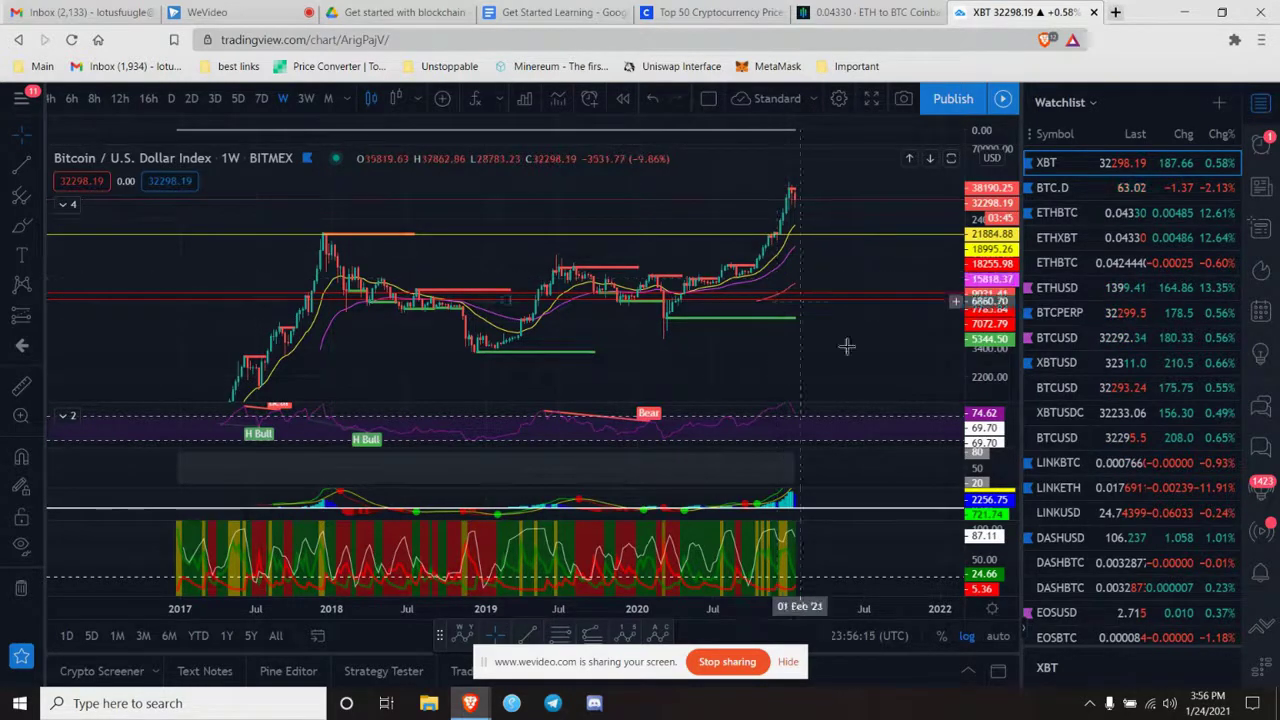
Step: Maximize the (Stoch) ASI ADMF Money Flow pane, check it at a wider value scale, and restore the full chart layout
double_click(845, 467)
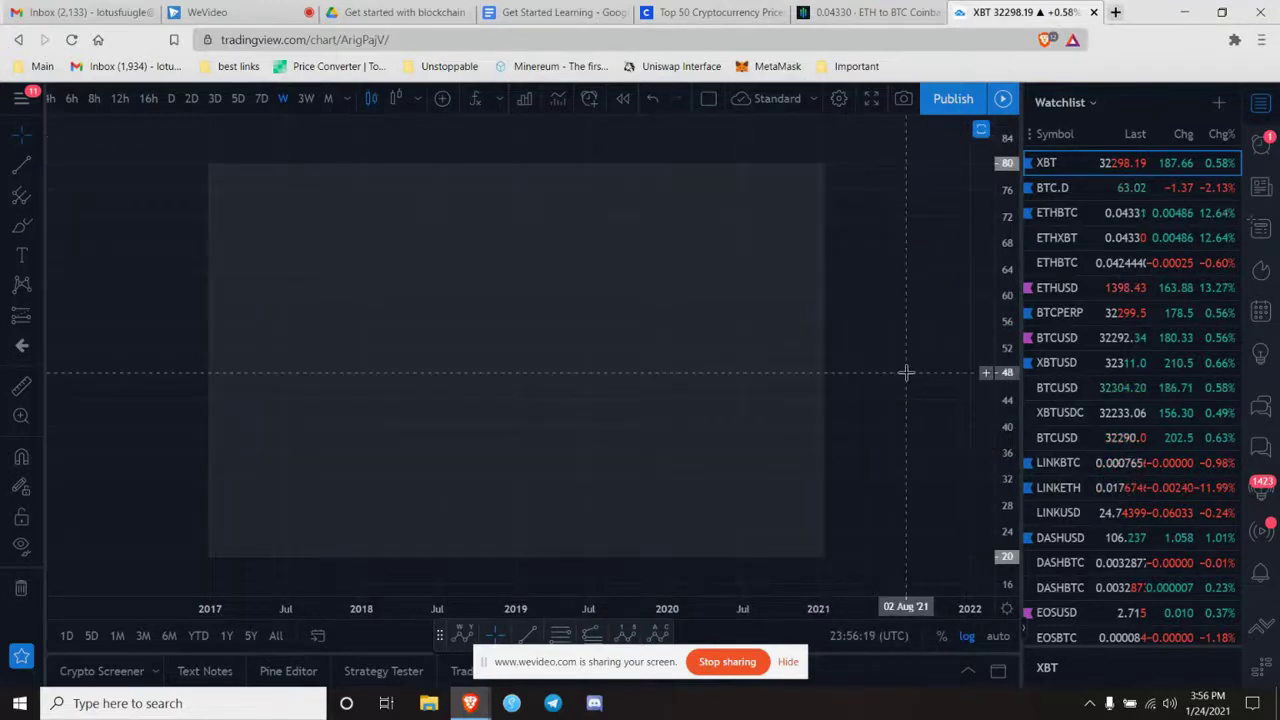
drag(931, 318, 1010, 368)
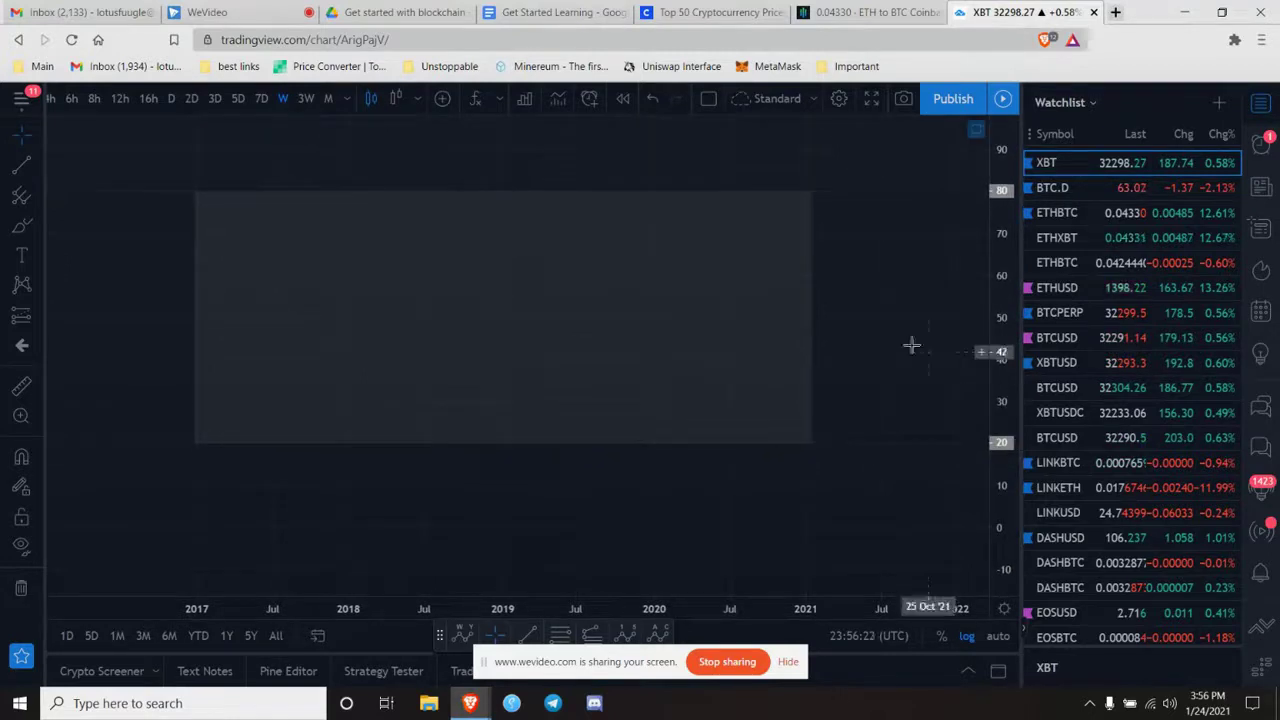
drag(897, 337, 897, 388)
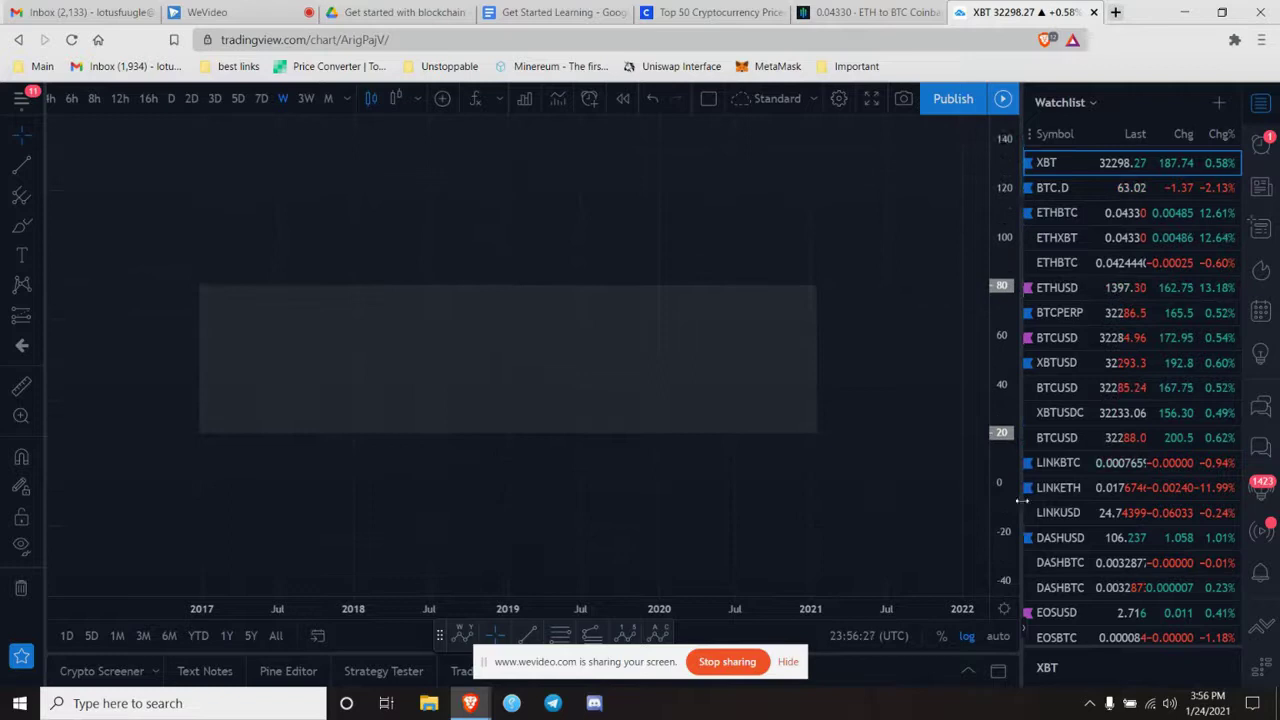
double_click(828, 232)
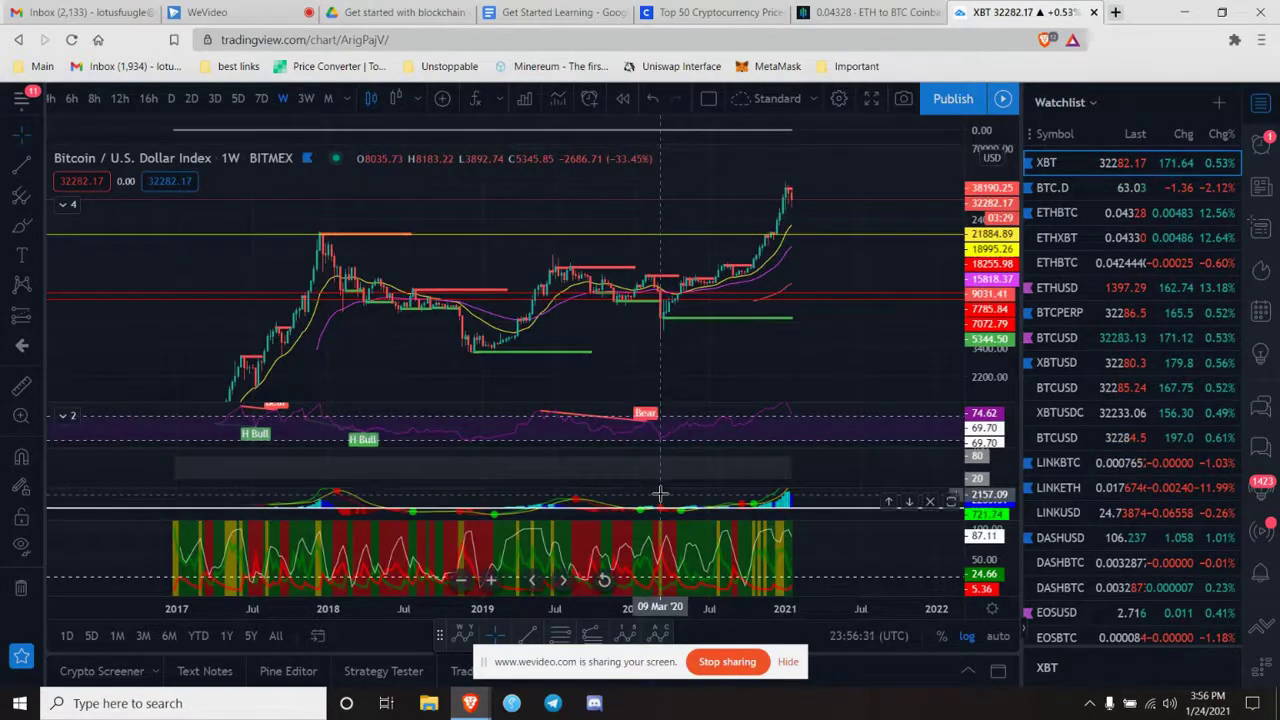
Step: Maximize the CM_Ult_MacD_MTF pane and compress its value scale to examine the weekly histogram peaks from 2017 to 2021
double_click(695, 494)
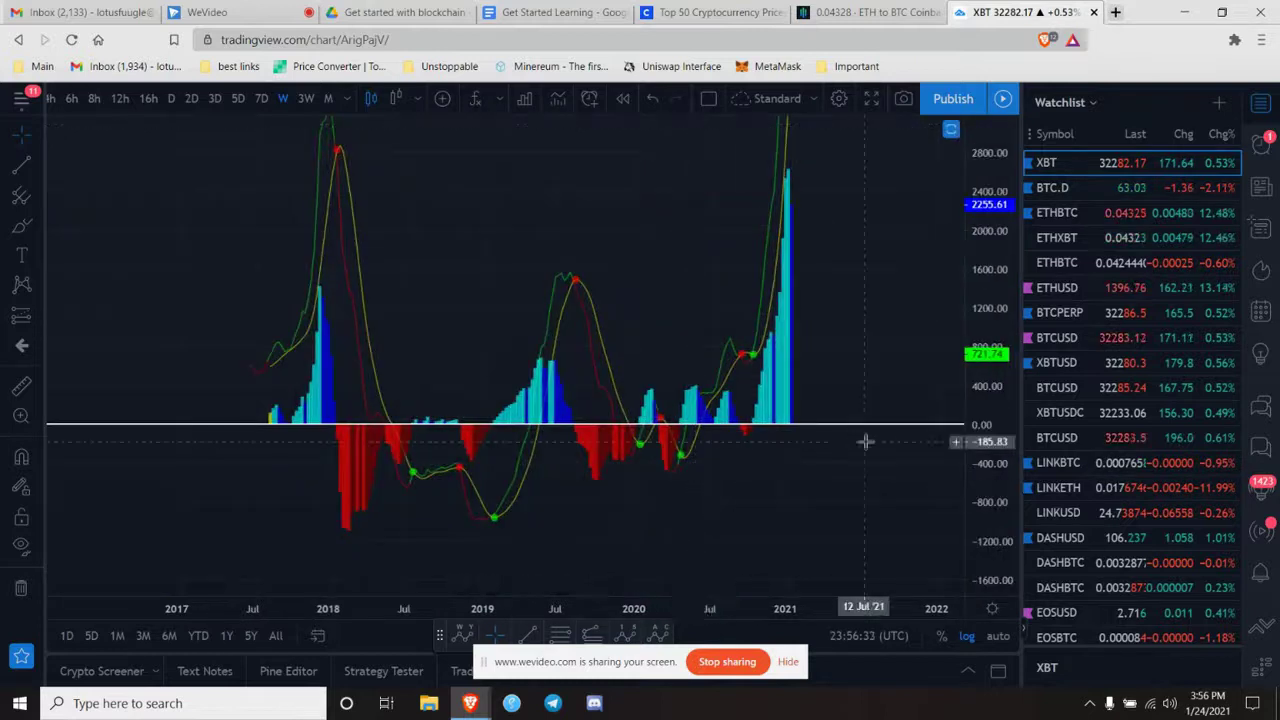
drag(997, 242, 1000, 345)
drag(990, 272, 992, 305)
drag(900, 286, 827, 374)
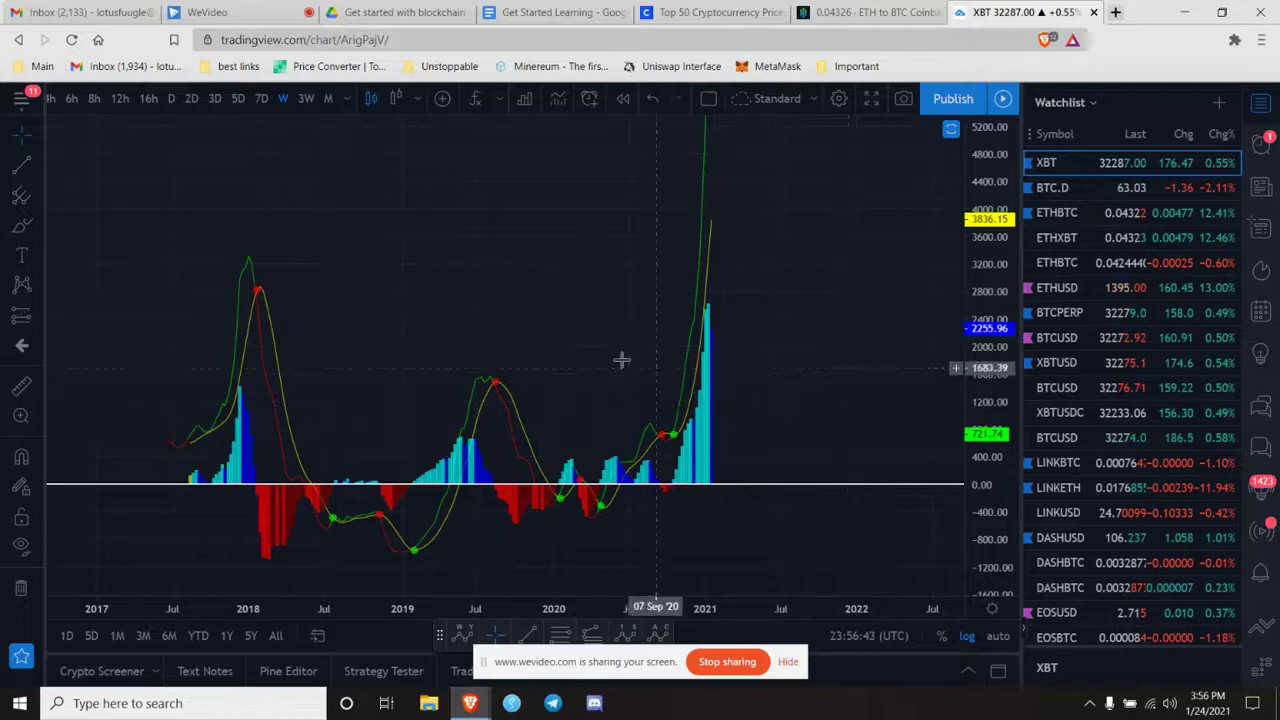
Step: Draw a trend line in the MACD pane from about 1,453 on 04 Dec '17 to about 3,015 on 28 Feb '22, and delete it
click(22, 163)
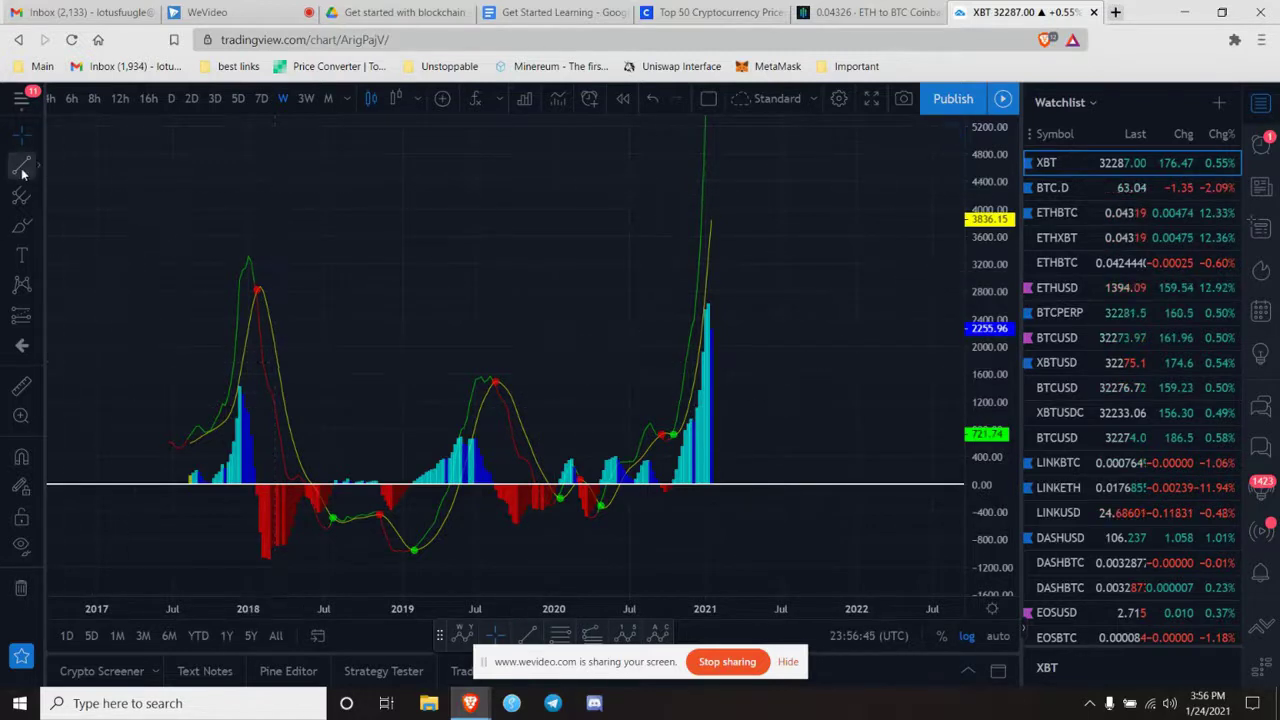
click(237, 383)
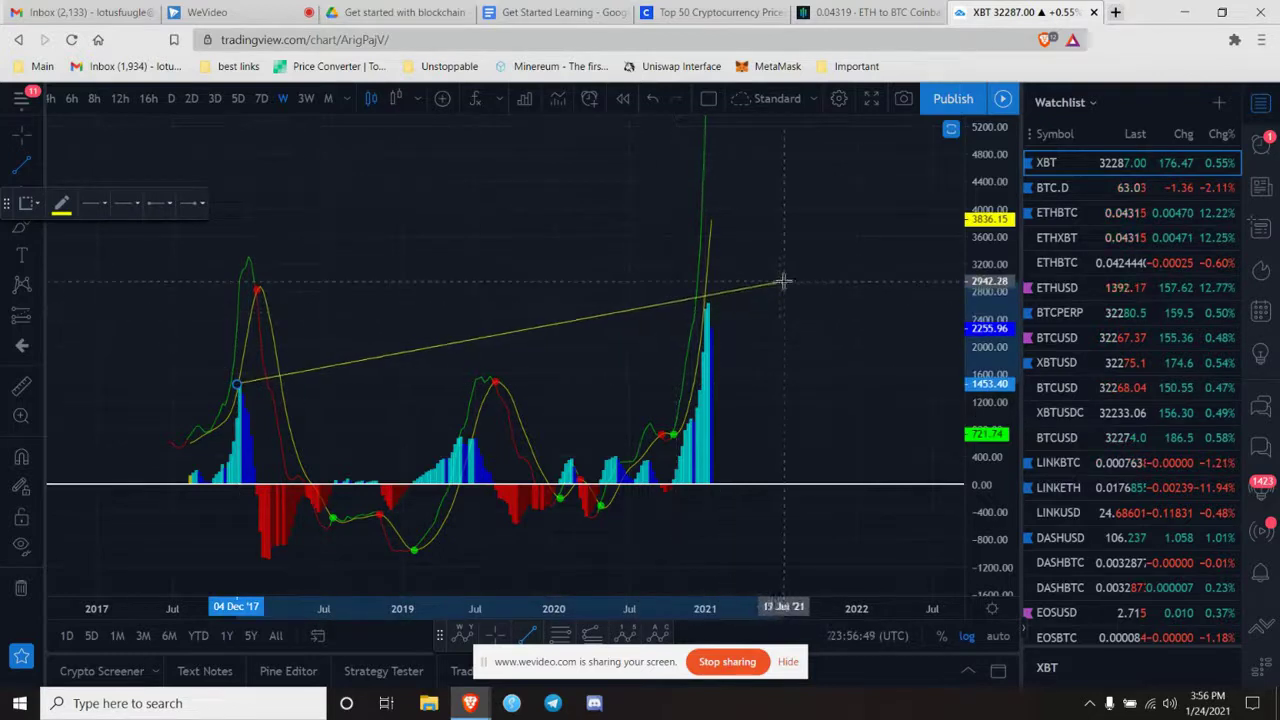
click(881, 275)
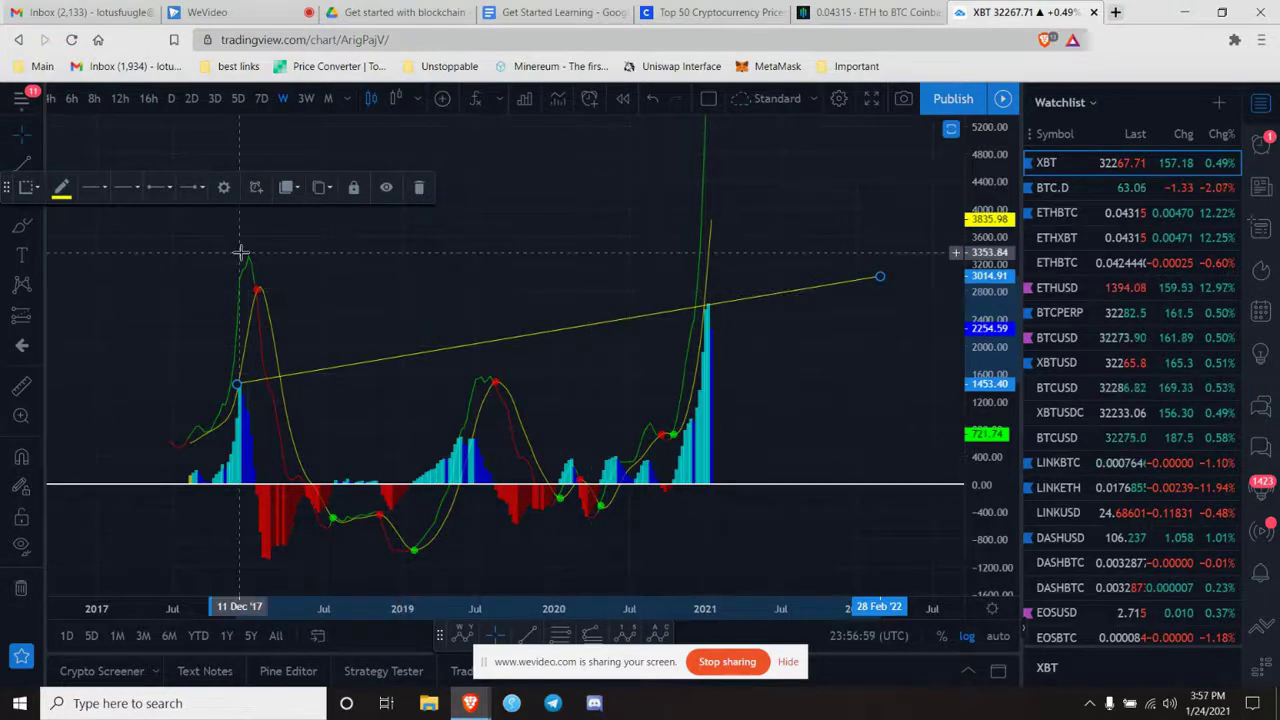
key(Delete)
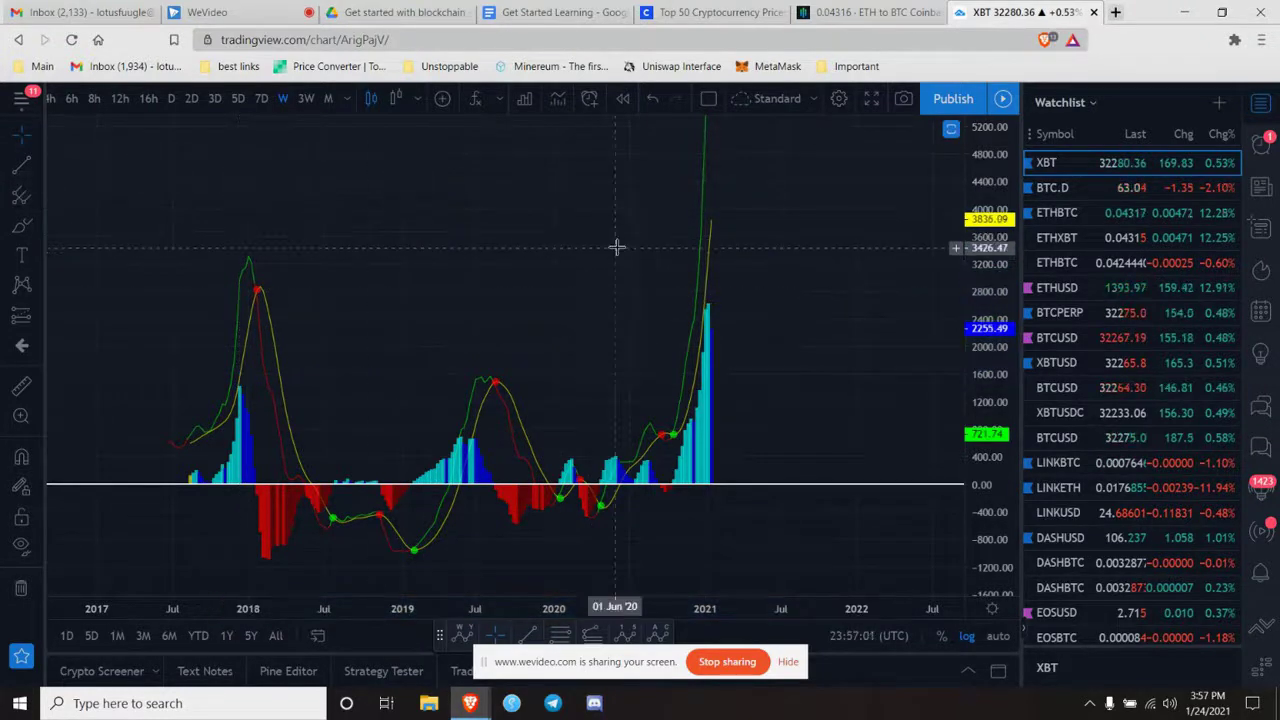
Step: Restore the full chart layout from the MACD pane, and maximize the ADX pane to examine its weekly colour bands through January 2021
double_click(843, 220)
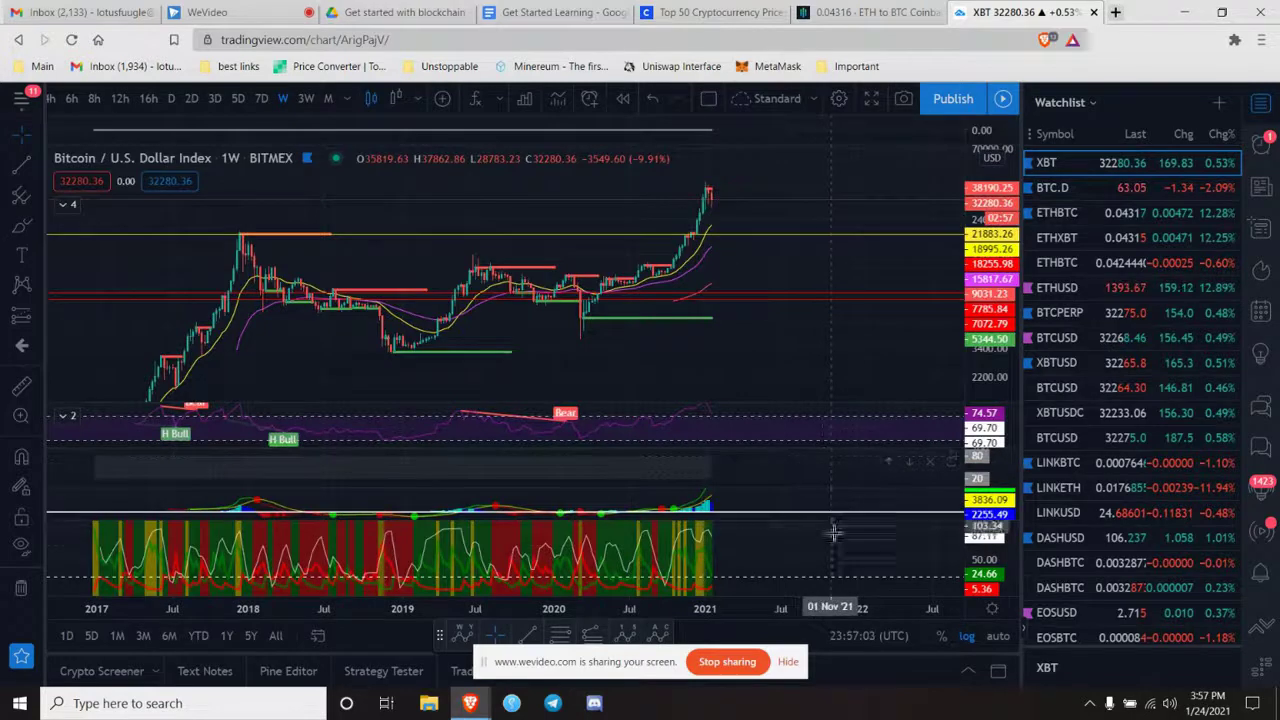
double_click(806, 545)
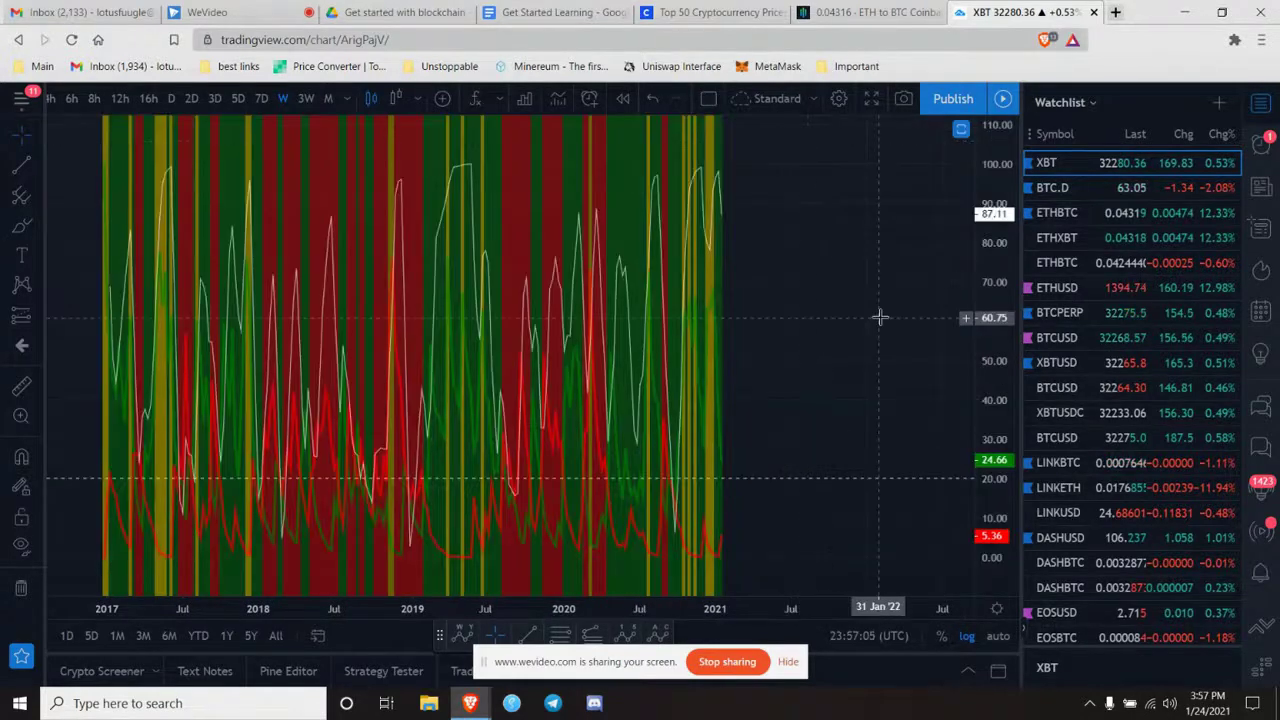
scroll(880, 319, up, 5)
scroll(880, 318, up, 5)
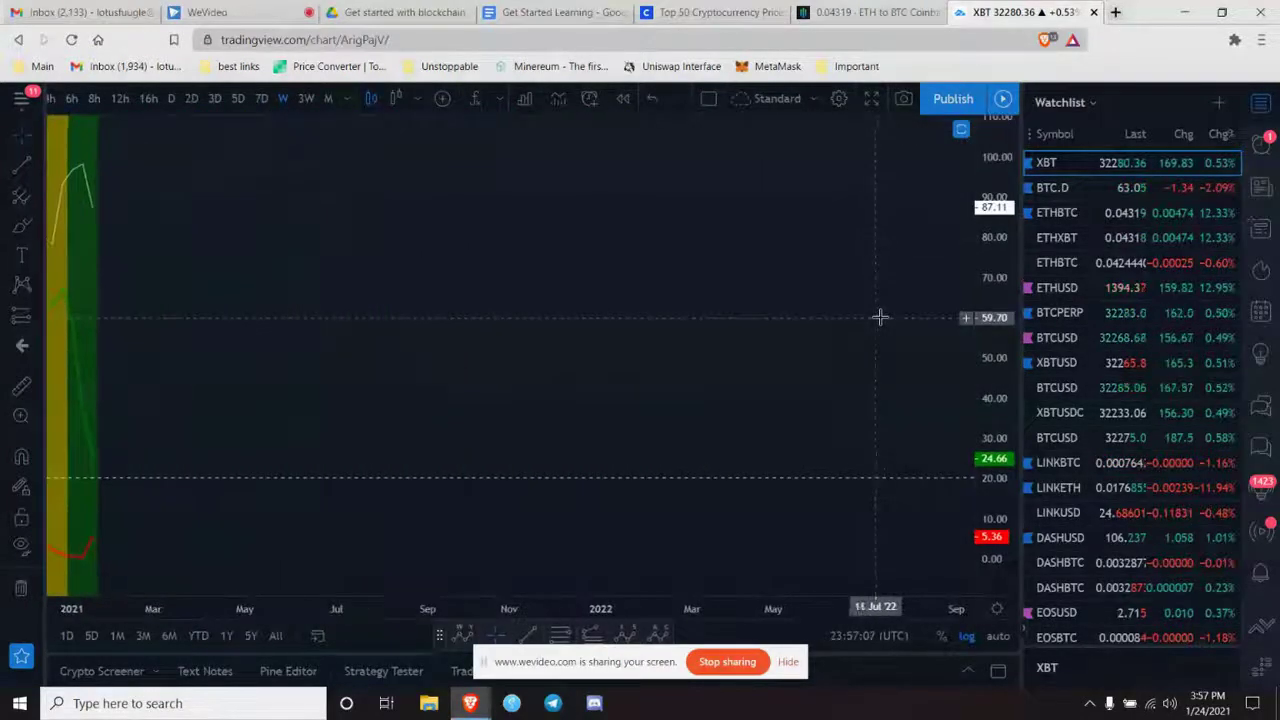
scroll(880, 318, down, 3)
scroll(880, 318, up, 5)
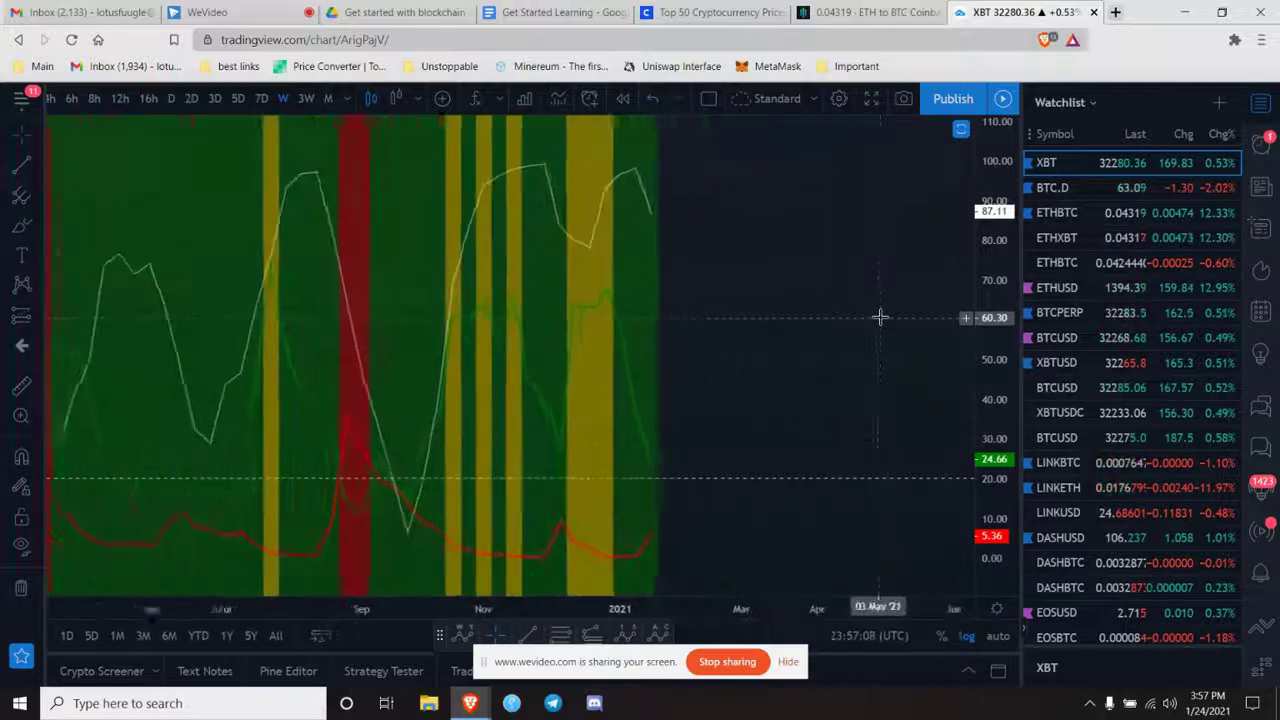
scroll(880, 318, up, 4)
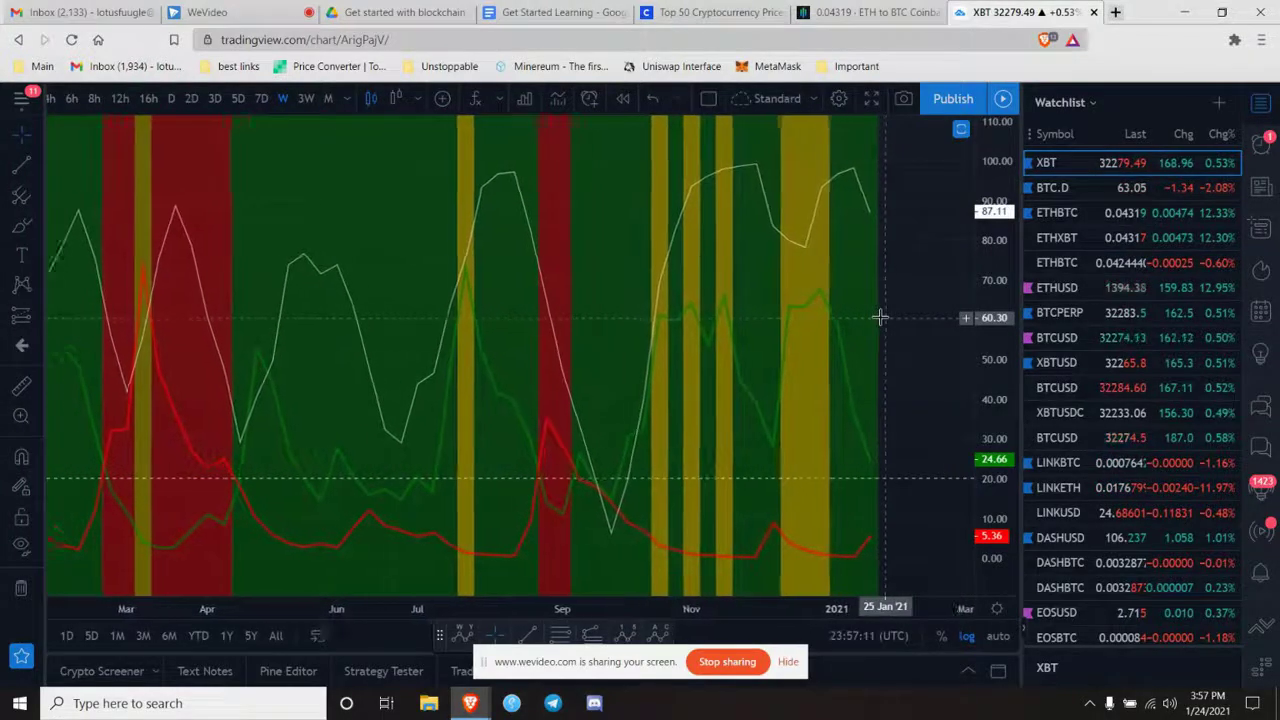
scroll(880, 318, right, 2)
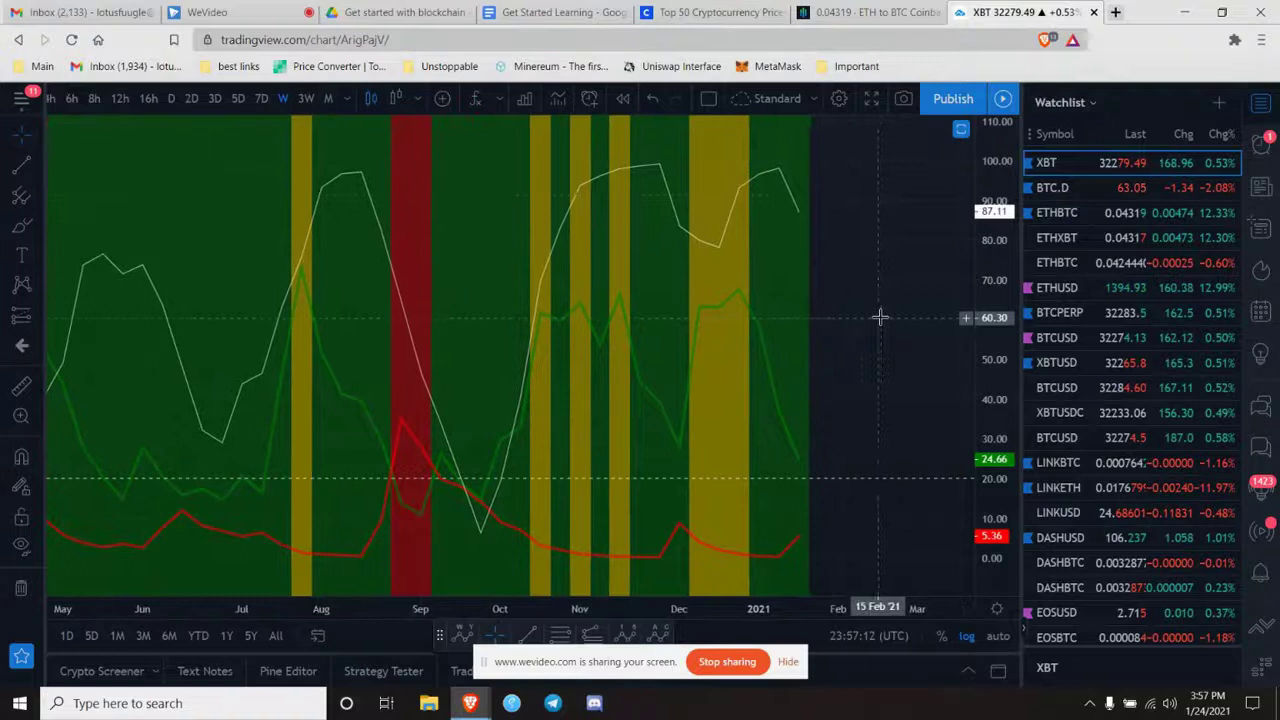
Step: Switch the XBT chart to the daily interval and restore the full chart layout from the maximized ADX pane
click(175, 97)
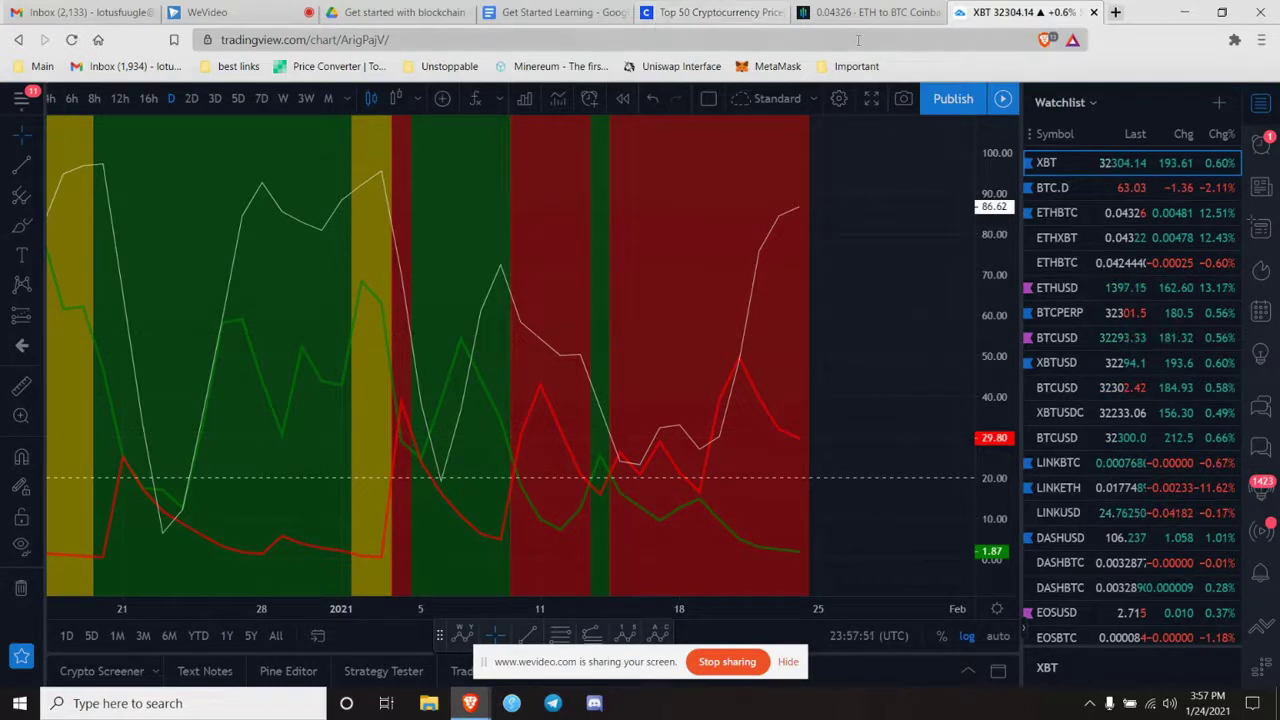
double_click(880, 180)
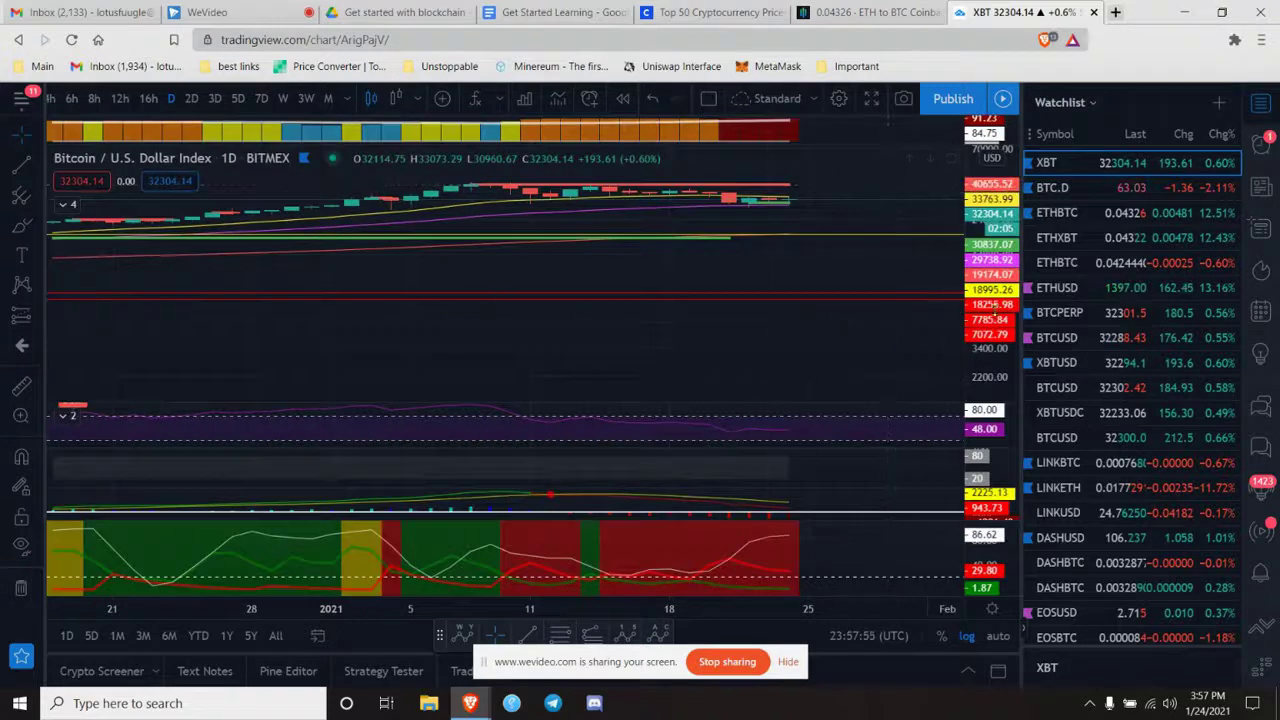
Step: Stretch the price scale of the daily XBT chart to examine the December 2020 to January 2021 candles and moving averages
drag(996, 335, 886, 390)
scroll(992, 234, up, 3)
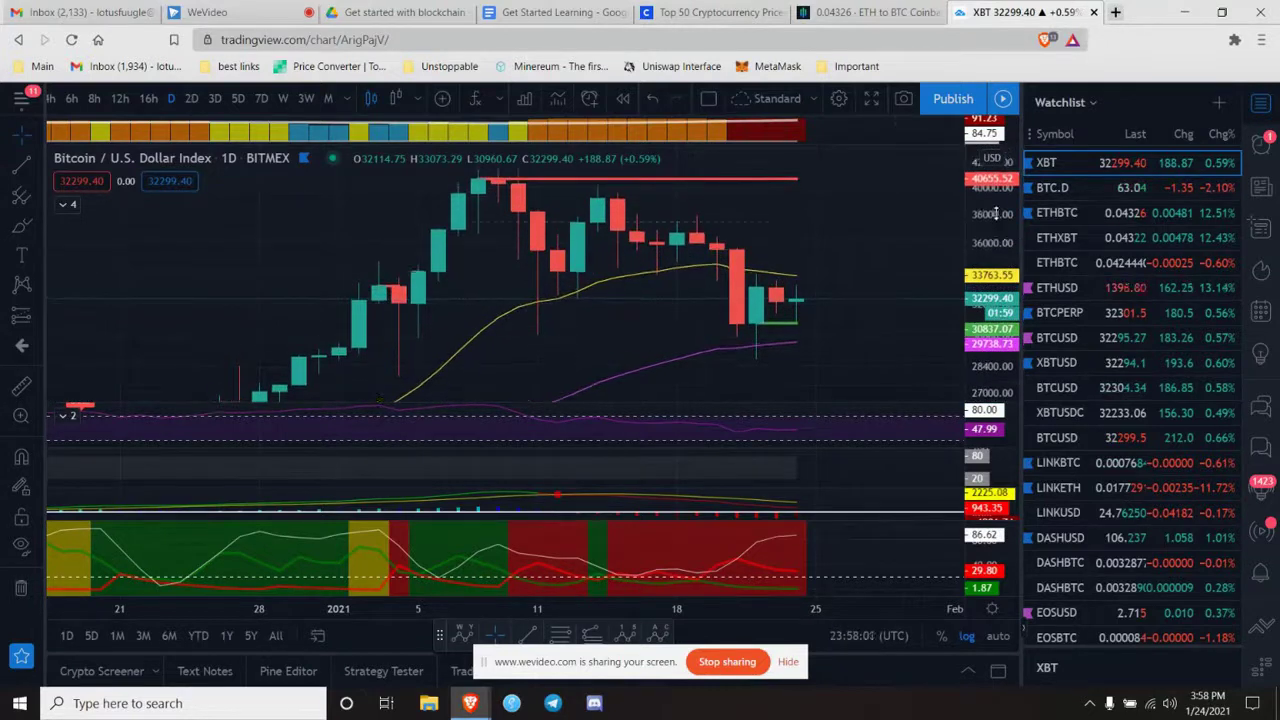
scroll(883, 245, down, 2)
scroll(883, 245, down, 3)
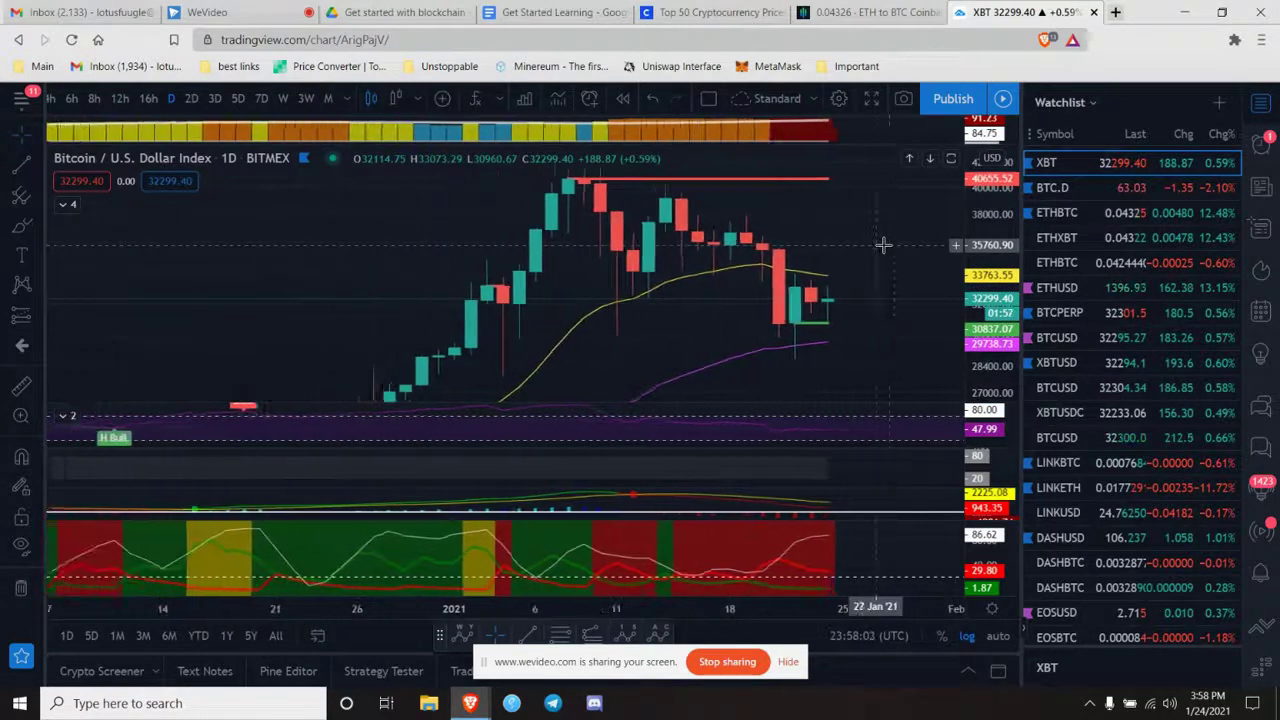